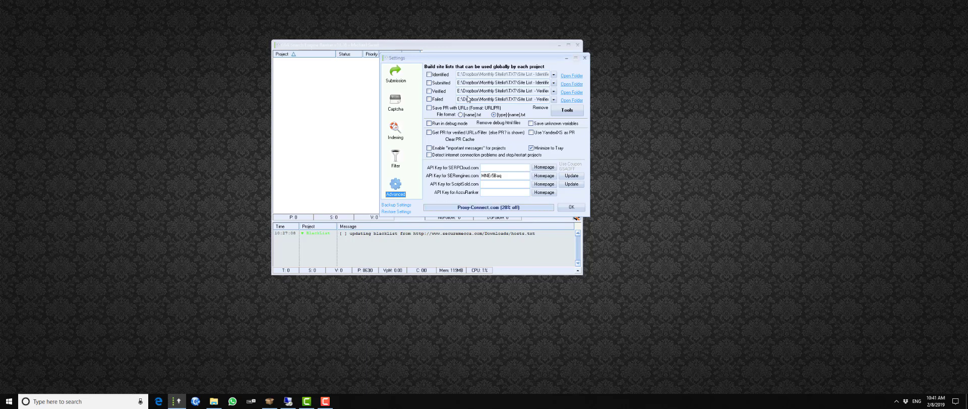
Step: Check the folder paths set for the Verified and Failed site lists in the advanced settings
left_click_drag(472, 90, 633, 89)
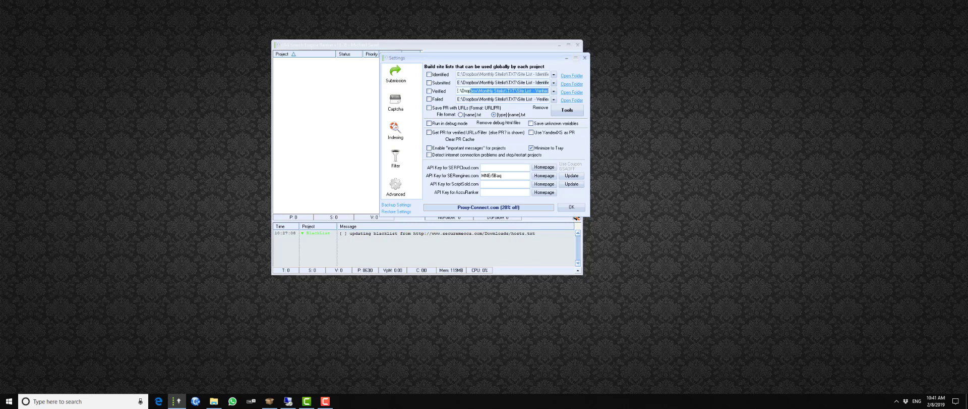
left_click(496, 99)
left_click_drag(496, 99, 563, 103)
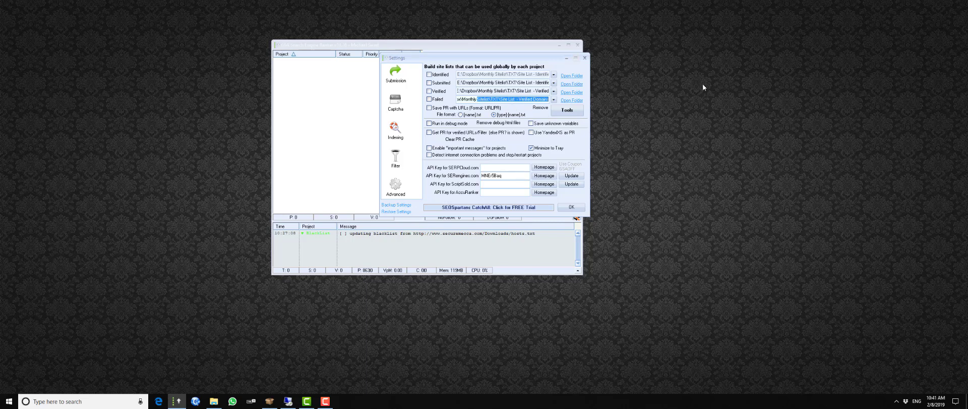
Step: View the URLs in the Web 2.0-Miarroba file of the Verified site list folder, then close the file and folder
left_click(573, 93)
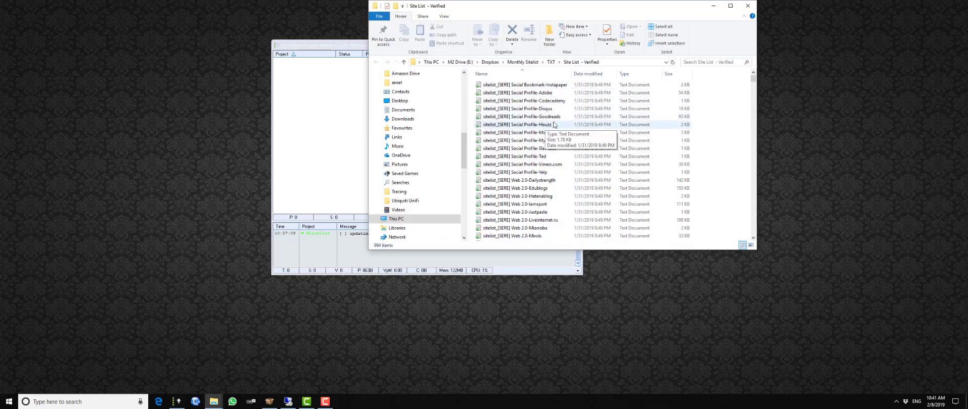
scroll(560, 127, "down", 4)
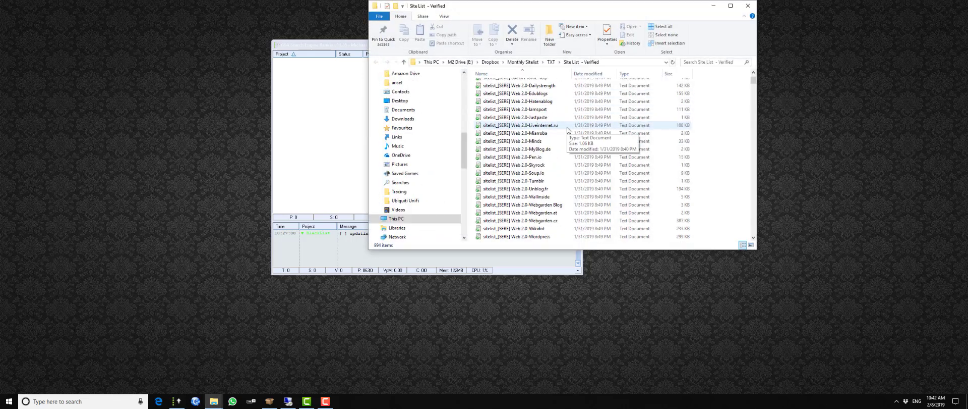
double_click(538, 133)
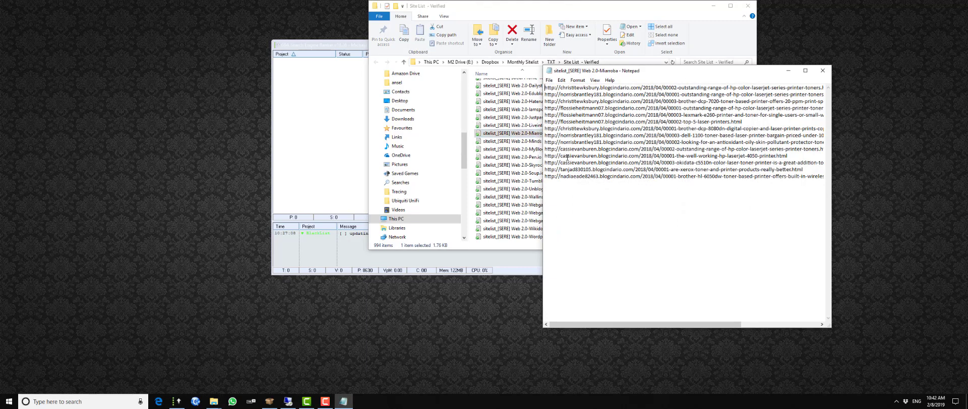
left_click(823, 70)
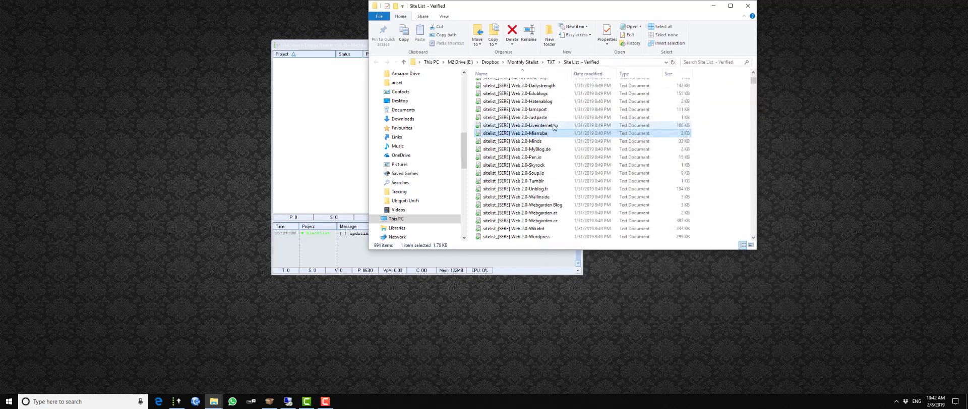
left_click(748, 5)
left_click(568, 110)
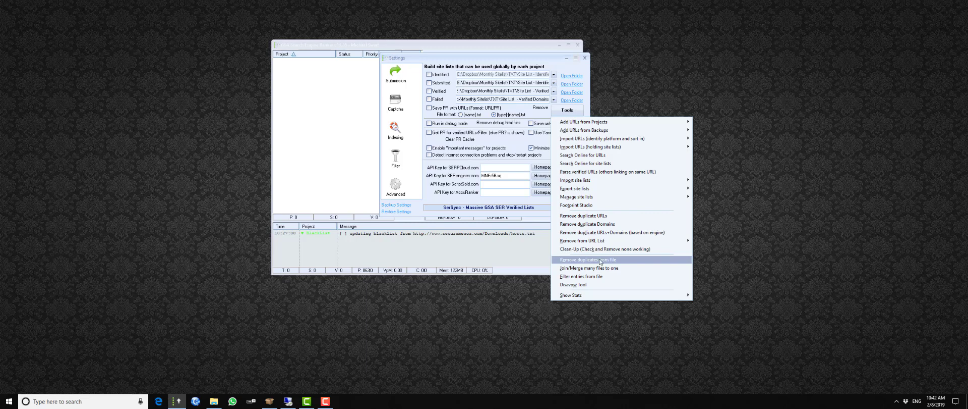
left_click(533, 111)
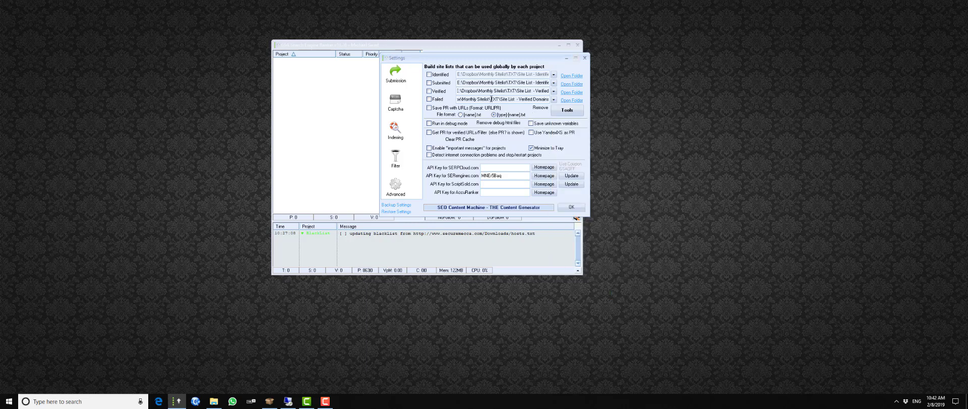
Step: Examine the Verified Domains folder set for Failed and the URLs in its sitelist_Article-Wordpress Article file, then close both
left_click_drag(491, 99, 615, 93)
left_click(566, 100)
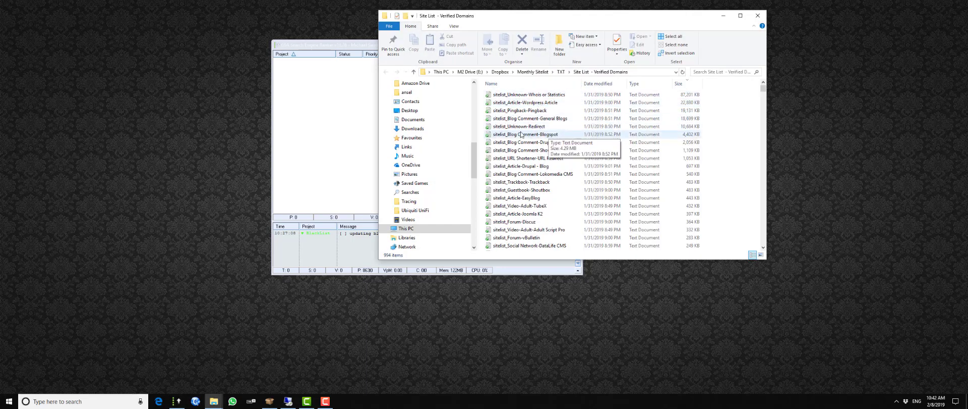
left_click(522, 104)
double_click(522, 103)
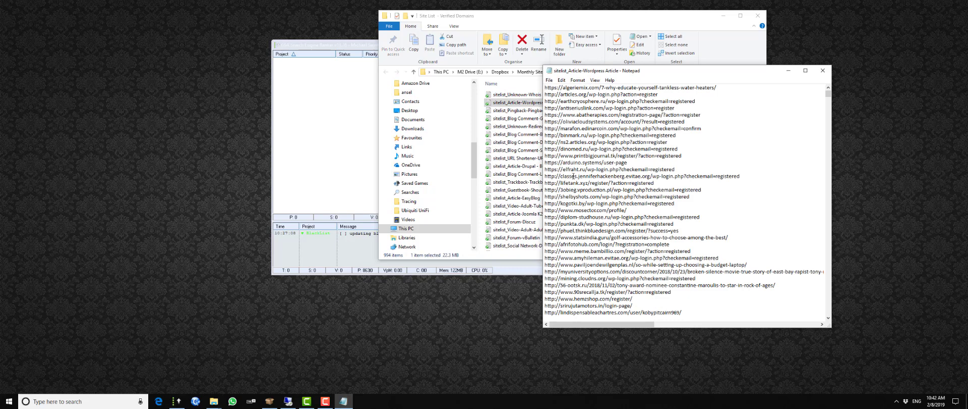
left_click(823, 70)
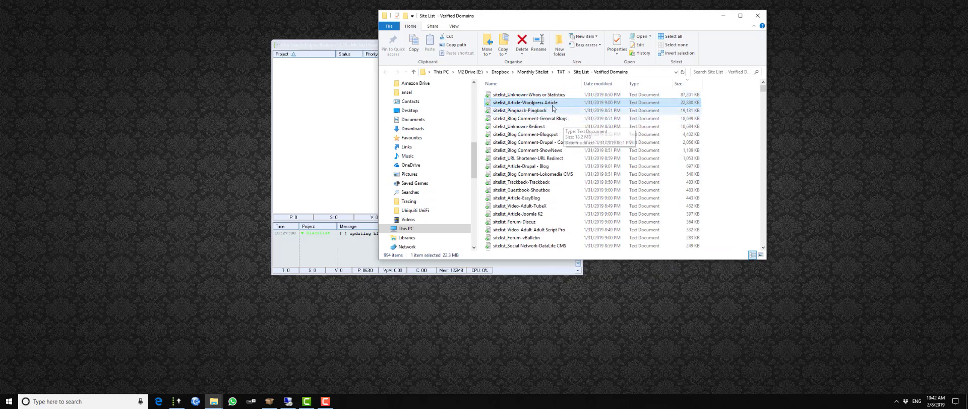
left_click_drag(519, 102, 563, 229)
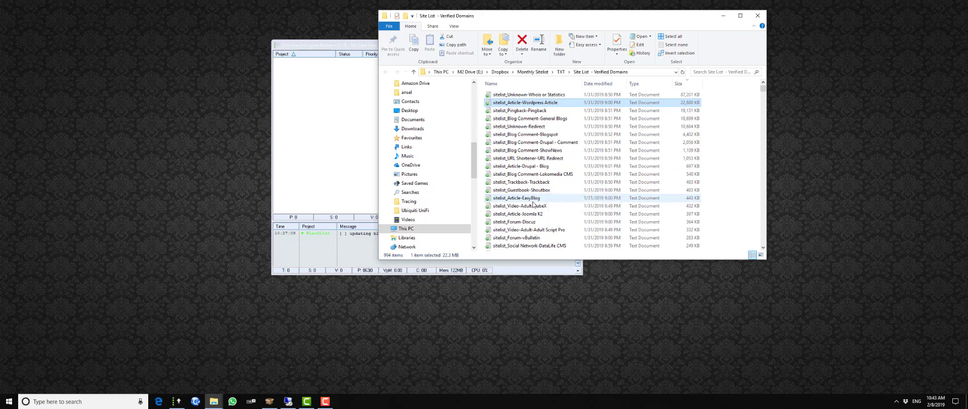
scroll(555, 233, "down", 1)
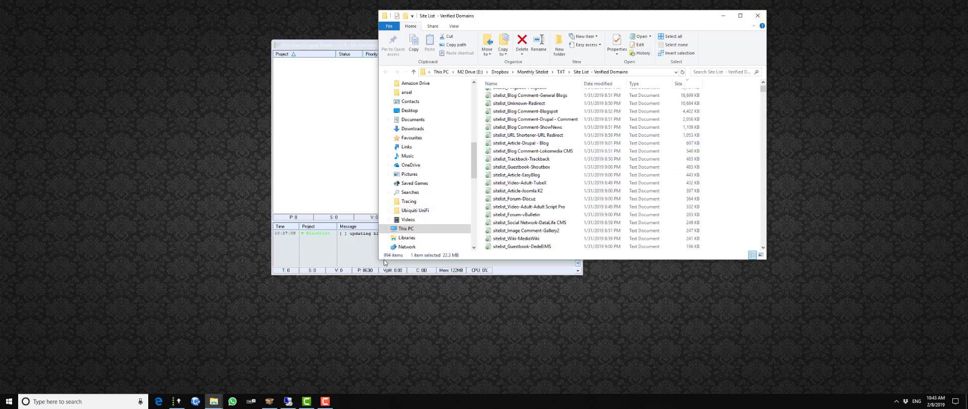
left_click(758, 16)
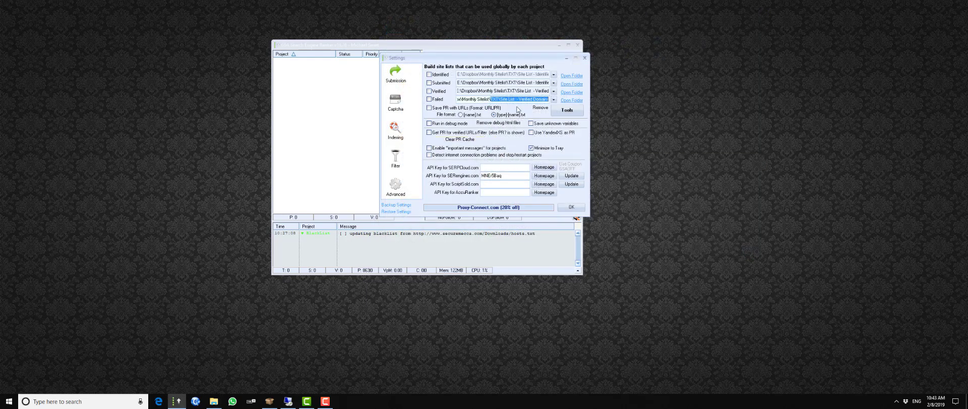
Step: Reopen the Verified Domains folder set for Failed and place its window to the left of the settings
left_click(569, 100)
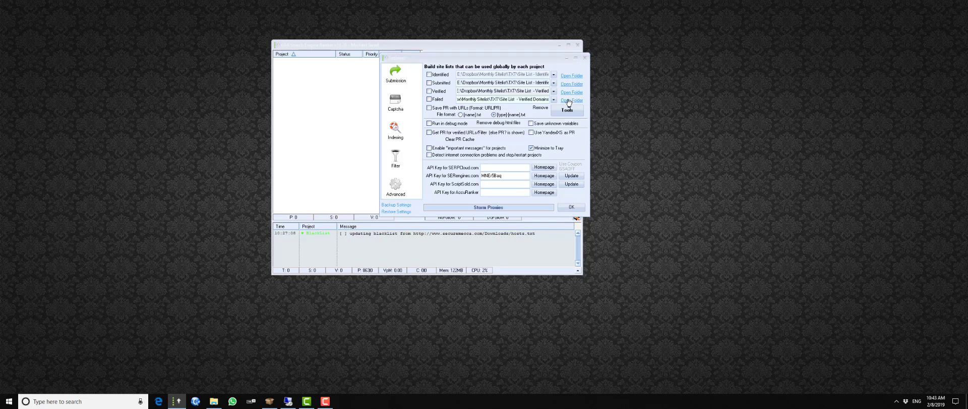
left_click(651, 83)
left_click_drag(660, 32, 271, 46)
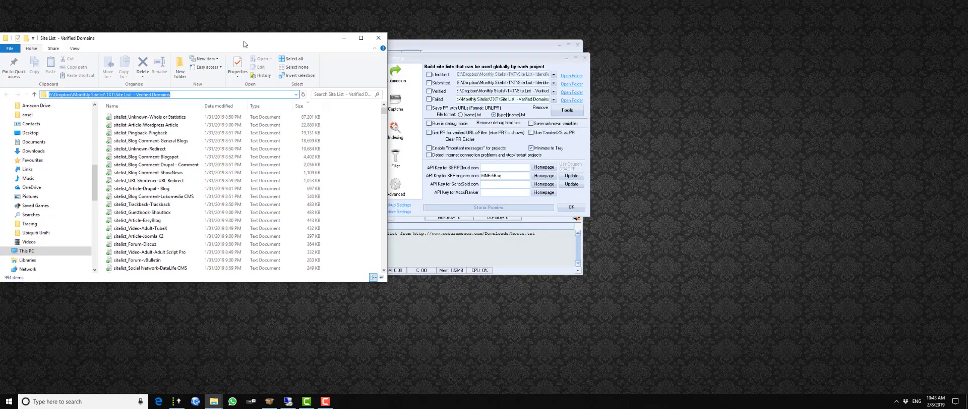
Step: Bring up the "How to use xrumer for GSA ser" folder and place its window to the right of the settings
left_click(568, 110)
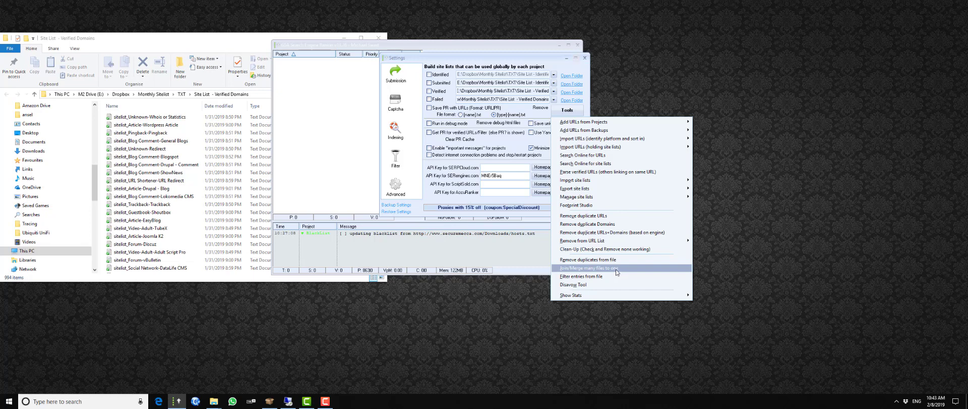
left_click(215, 404)
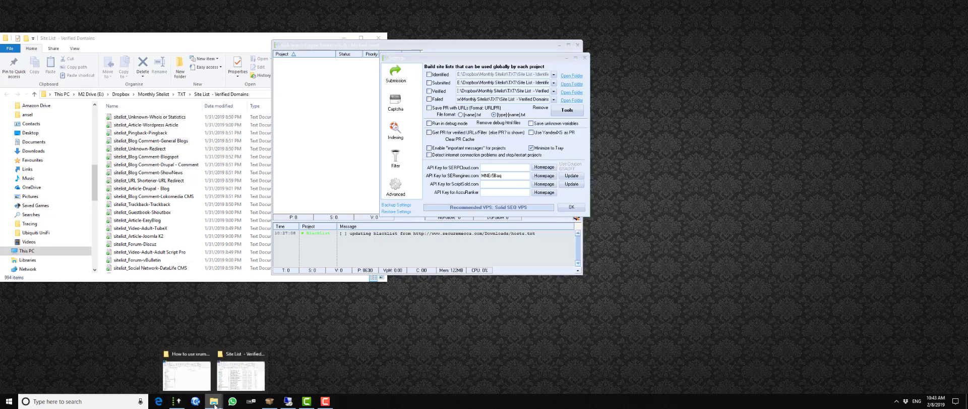
left_click(189, 357)
left_click_drag(500, 299, 717, 31)
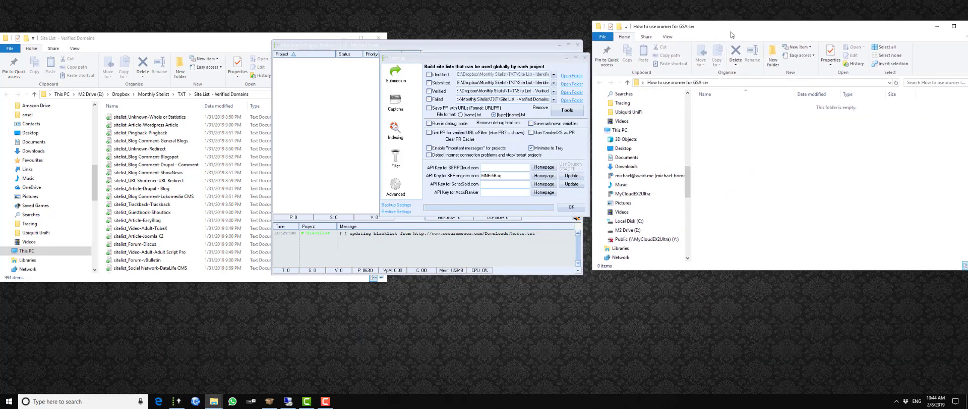
left_click(375, 52)
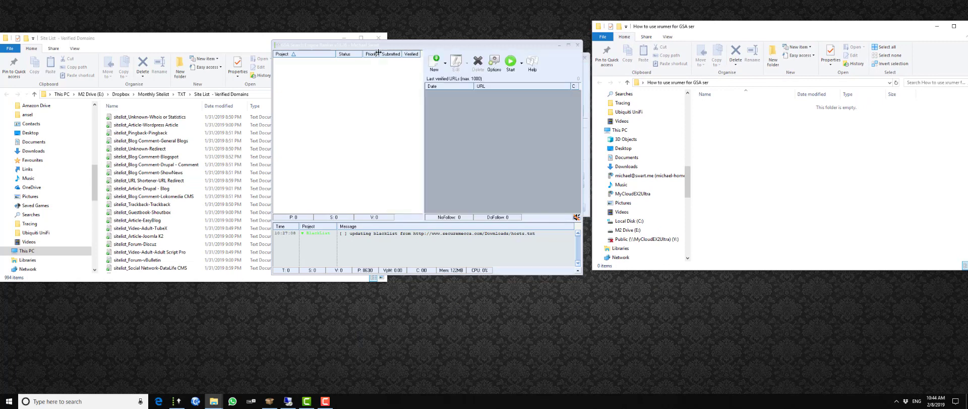
left_click(489, 62)
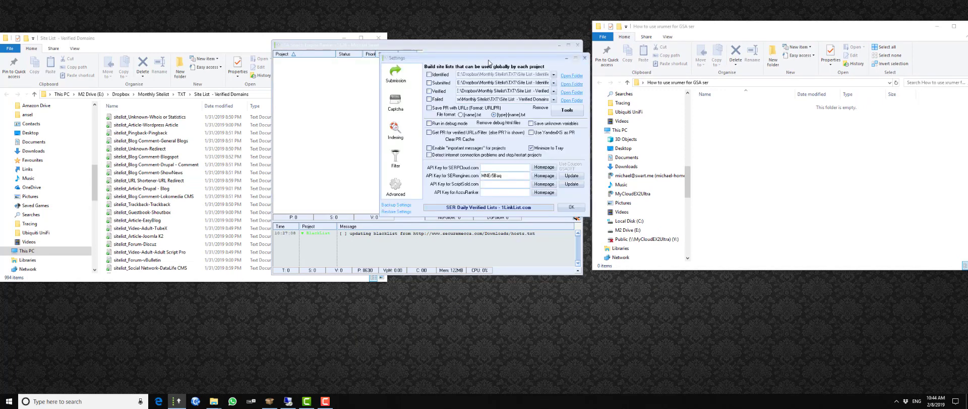
left_click(566, 110)
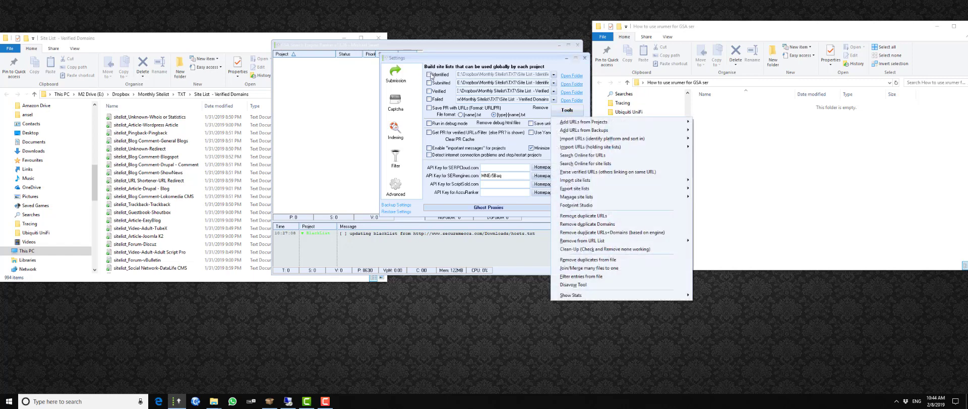
left_click(579, 60)
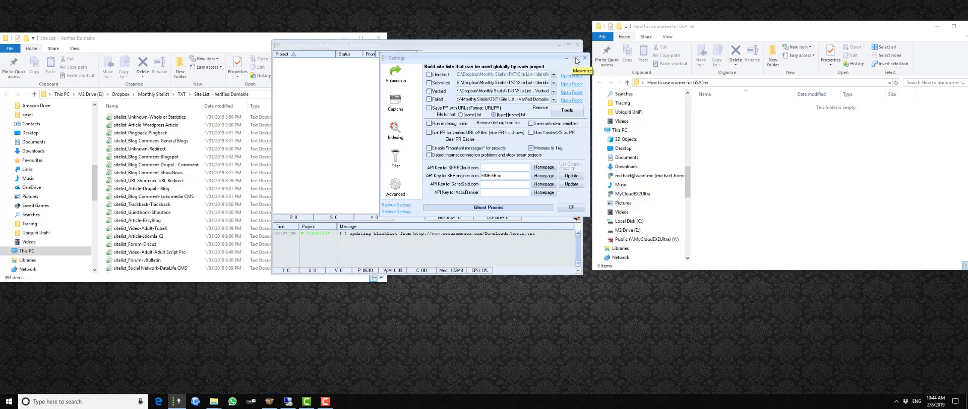
Step: Move the Verified Domains folder window further left and enlarge the GSA Search Engine Ranker main window between the two folders
left_click_drag(267, 49, 185, 52)
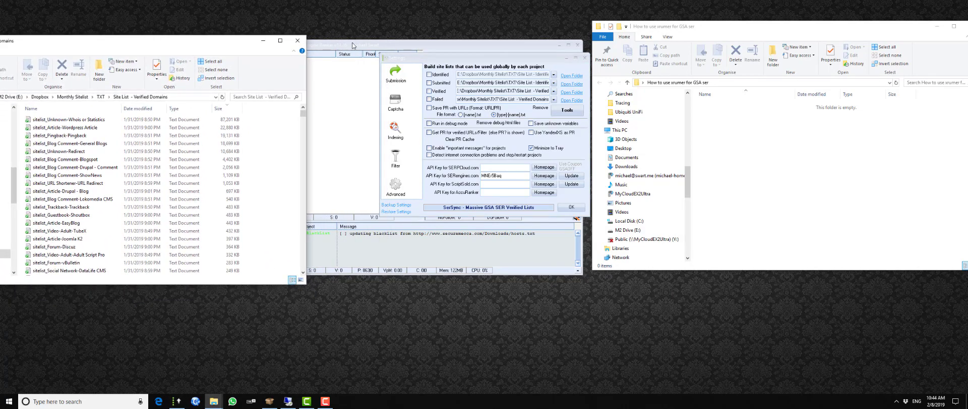
left_click(276, 44)
left_click_drag(271, 40, 129, 21)
left_click_drag(583, 274, 796, 367)
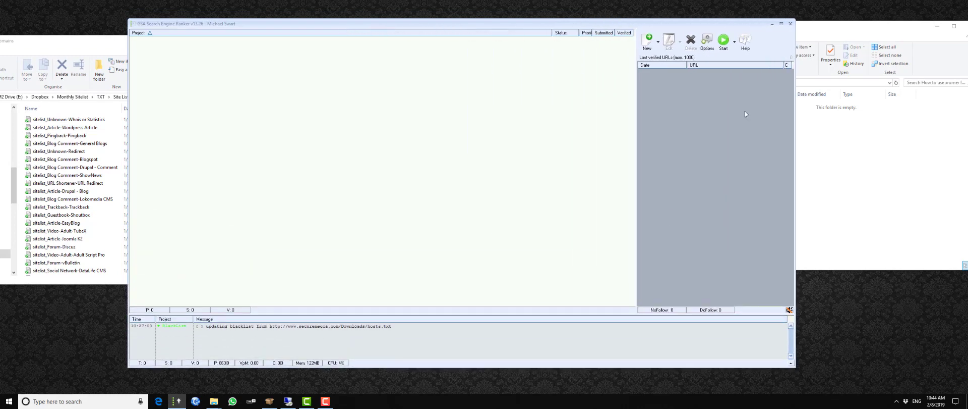
Step: Return to the settings and start the site list tool Join/Merge many files to one
left_click(707, 42)
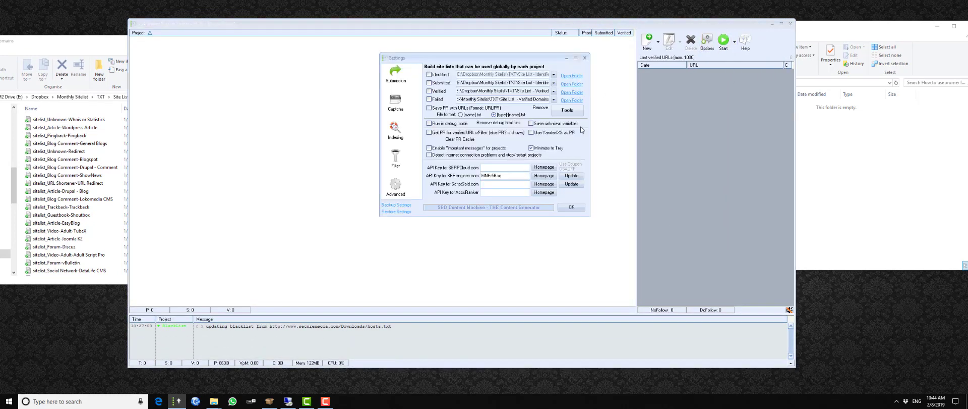
left_click(567, 109)
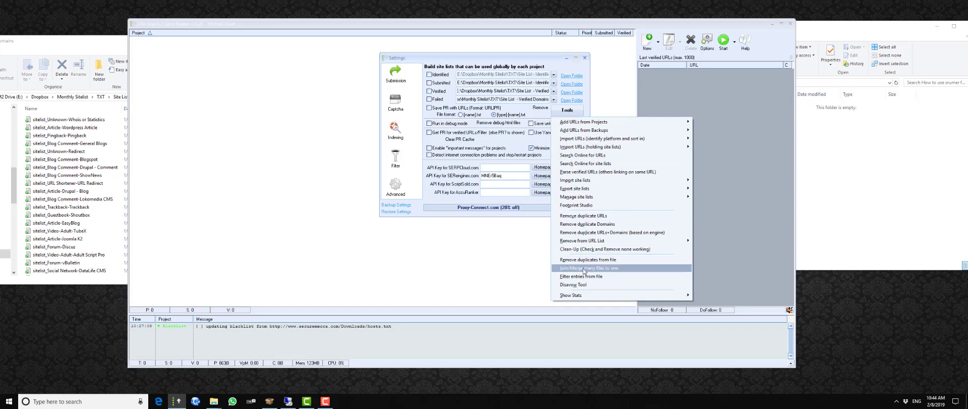
left_click(620, 269)
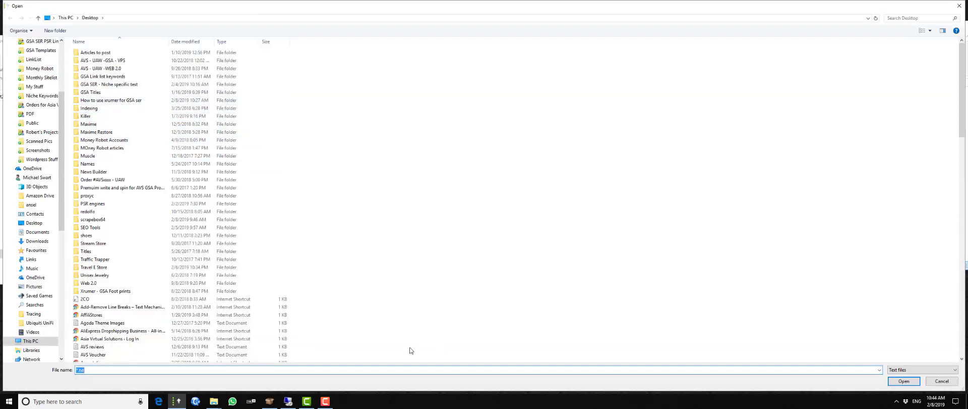
Step: Copy the path of the Site List - Verified Domains folder from its File Explorer window and return to the file selection dialog
left_click(213, 400)
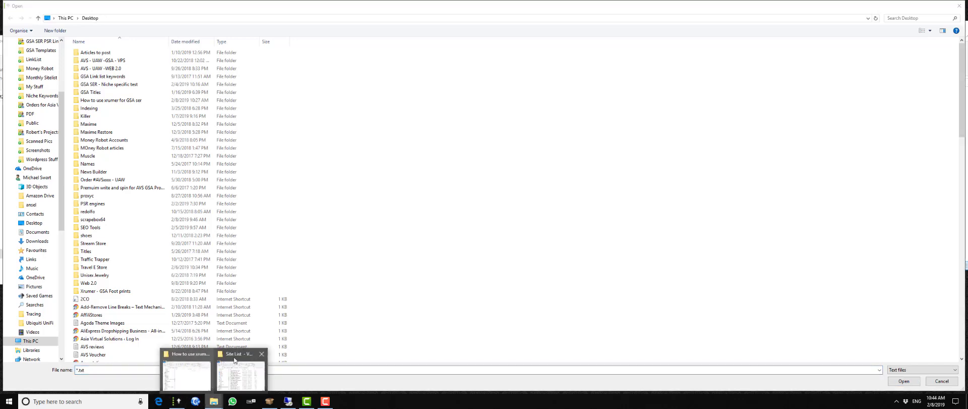
left_click(246, 355)
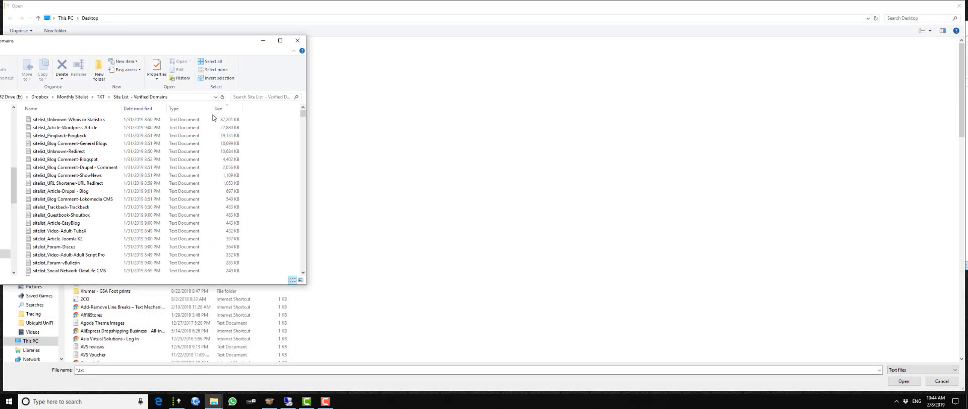
left_click(186, 99)
right_click(83, 96)
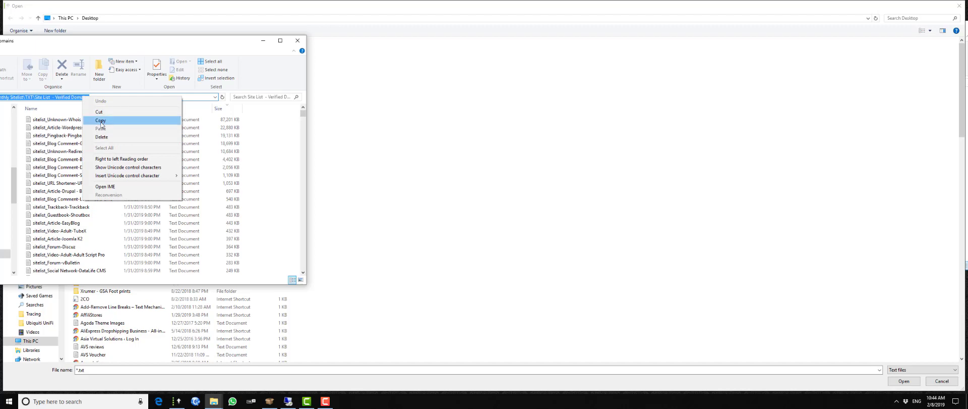
left_click(101, 123)
left_click(343, 9)
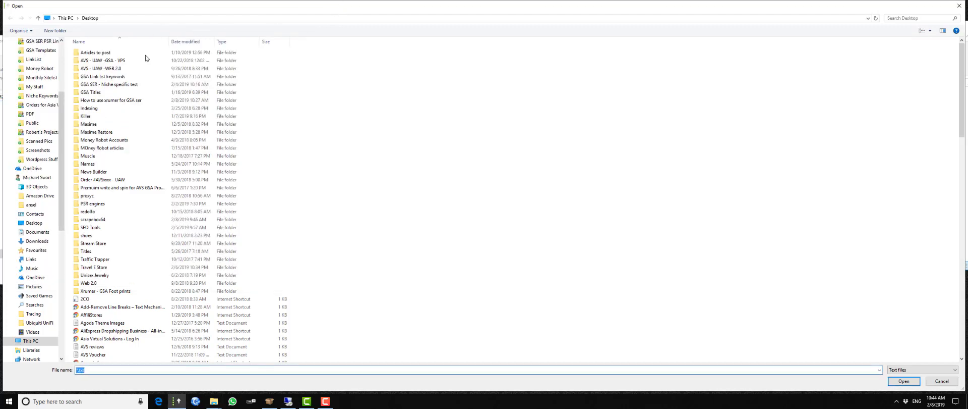
Step: Go to the copied Verified Domains folder path in the Open dialog and select all site list files in it
left_click(159, 18)
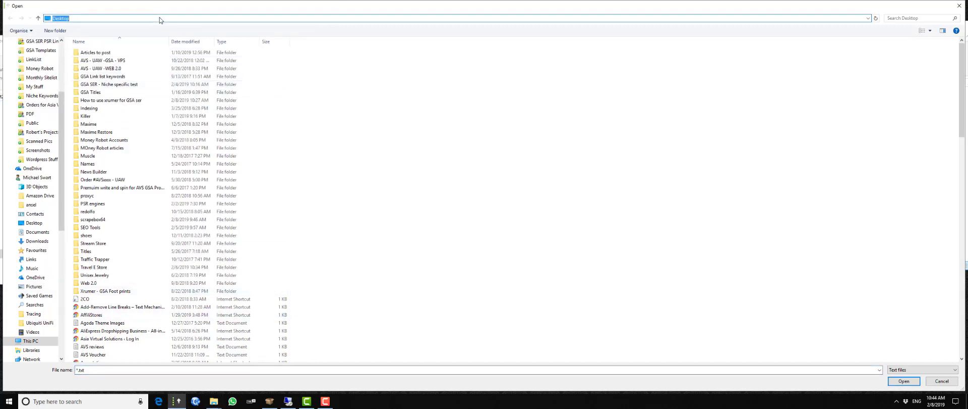
key("ctrl+v")
key("Return")
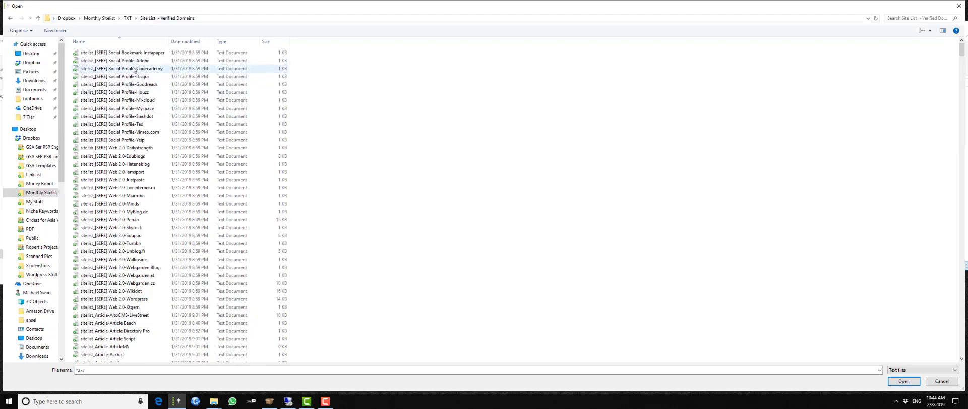
left_click(133, 86)
key("ctrl+a")
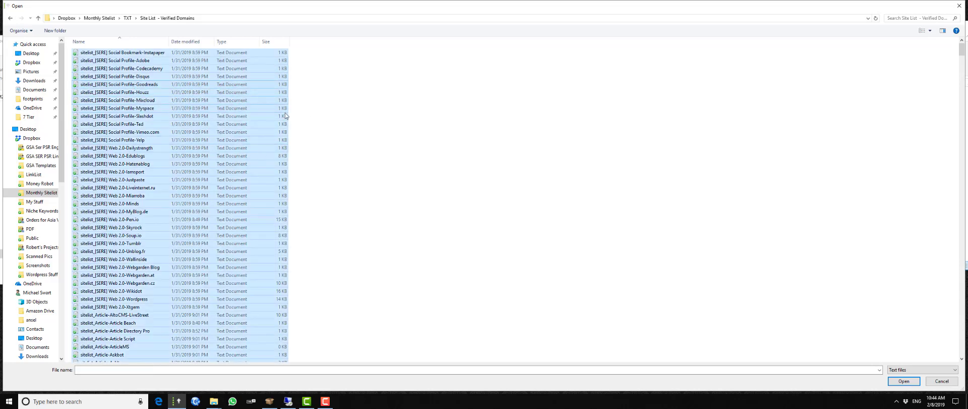
Step: Look through the selected site list files in the Verified Domains folder and confirm them as the files to merge
scroll(520, 185, "down", 5)
scroll(533, 207, "down", 12)
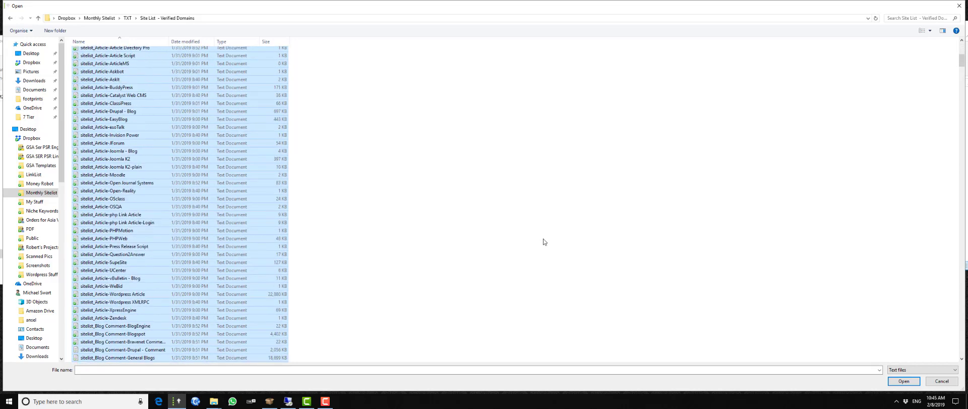
left_click(904, 381)
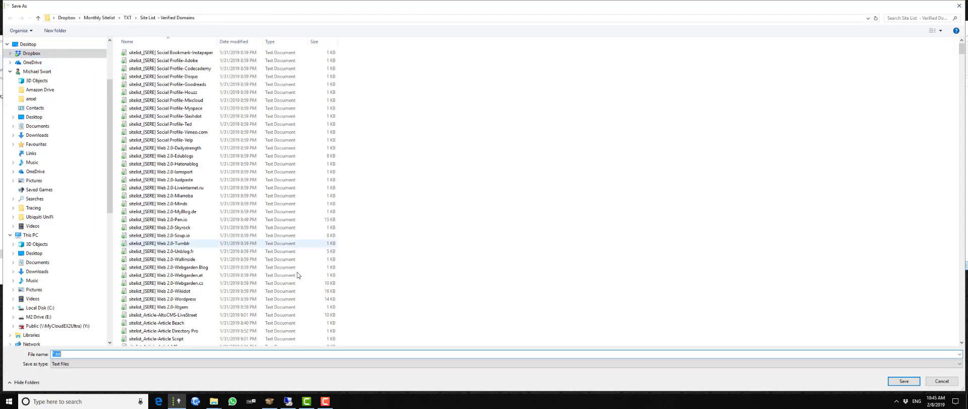
Step: Save the merged file as "all list" in the Desktop folder "How to use xrumer for GSA ser"
left_click(28, 44)
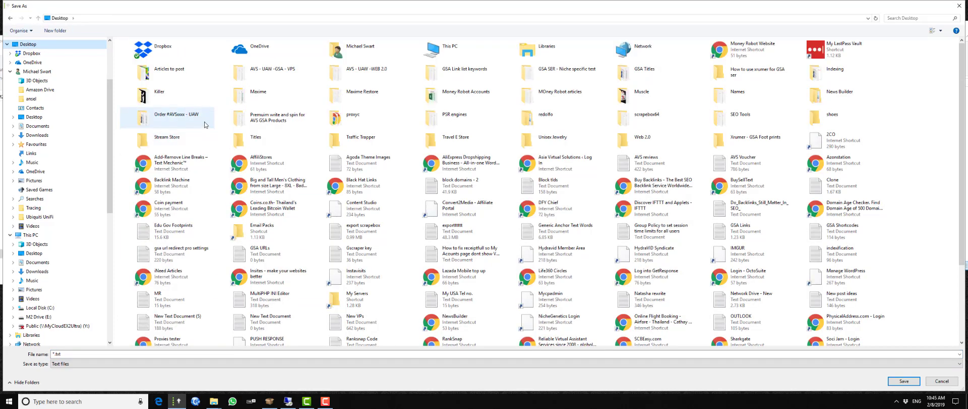
scroll(566, 147, "down", 2)
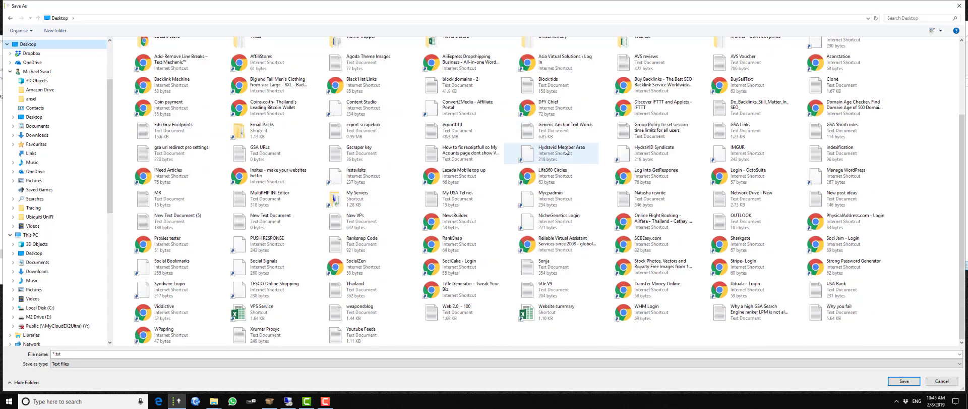
scroll(565, 155, "up", 2)
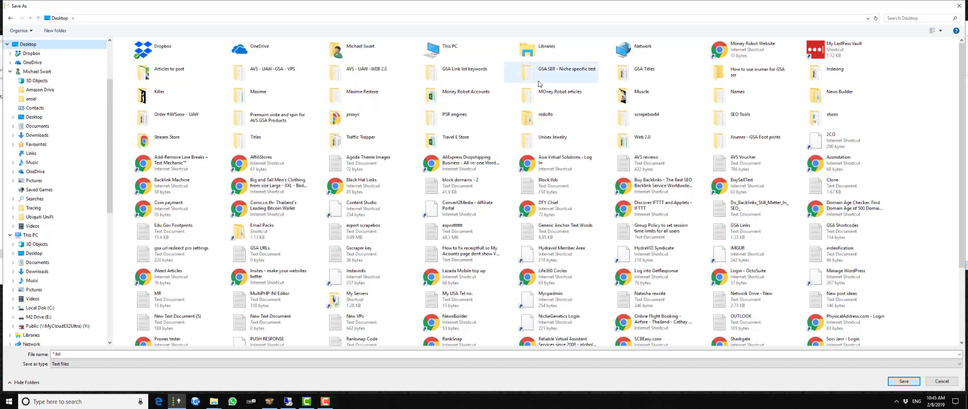
double_click(753, 72)
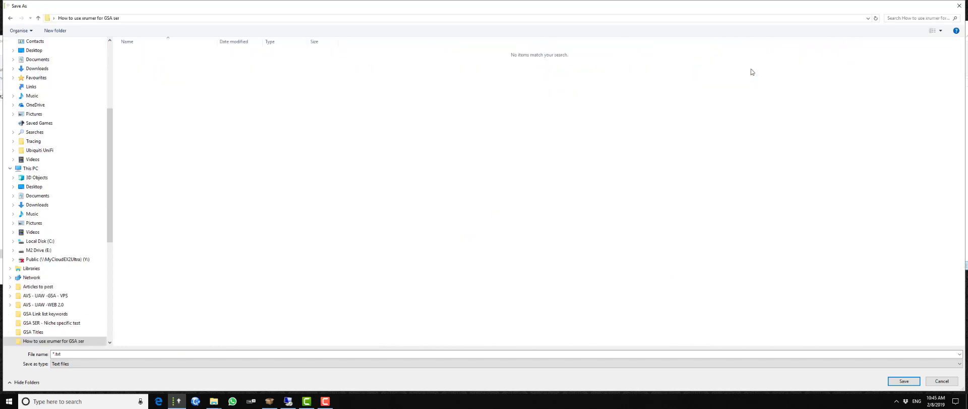
left_click(110, 353)
left_click(110, 352)
left_click(906, 384)
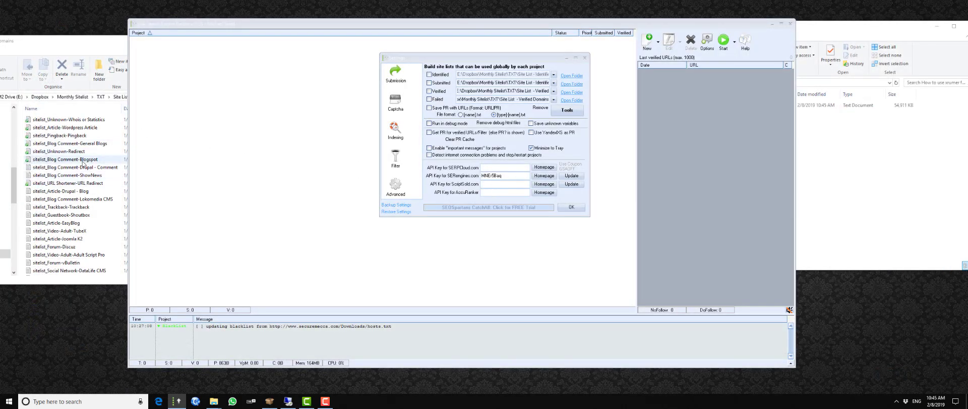
Step: Open the merged all list text file from the output folder and dismiss the Join/Merge completion message
left_click(877, 170)
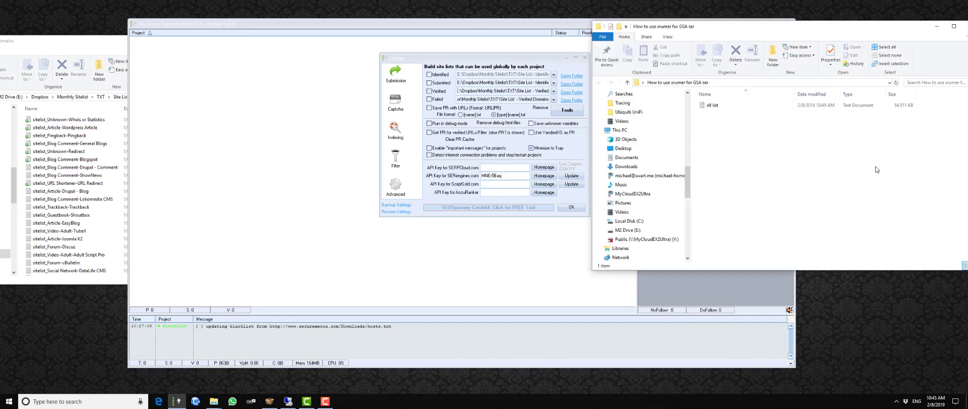
double_click(716, 106)
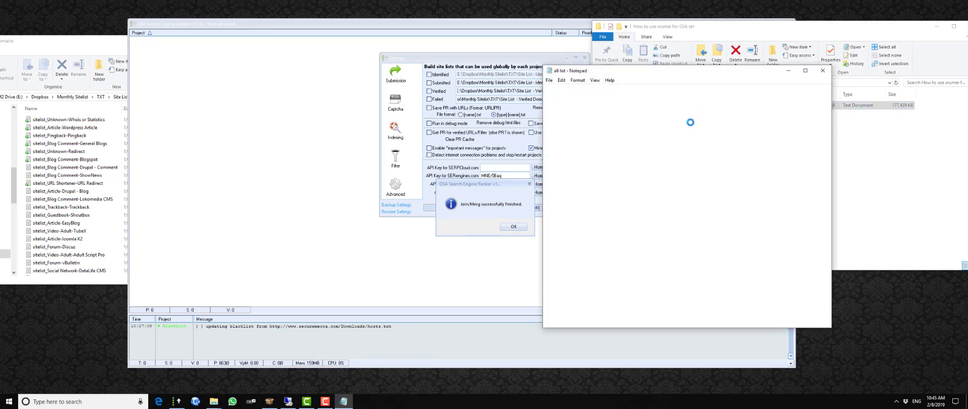
left_click(520, 225)
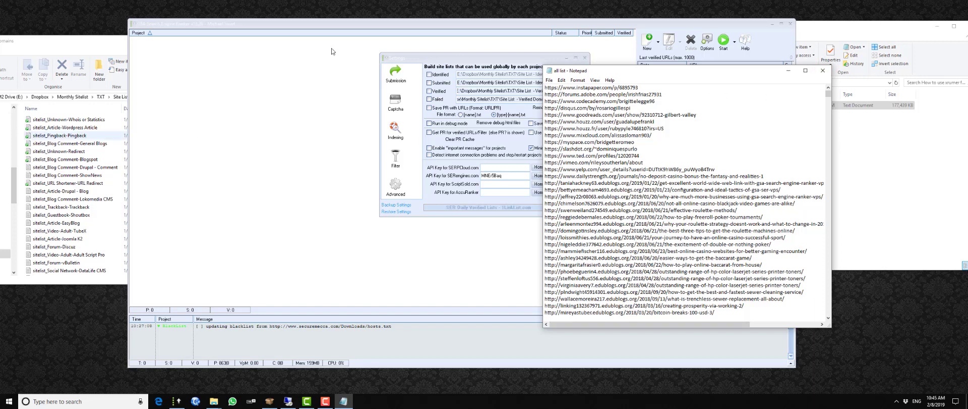
Step: Close the Verified Domains folder window and the all list Notepad window, and return to the output folder
left_click(53, 41)
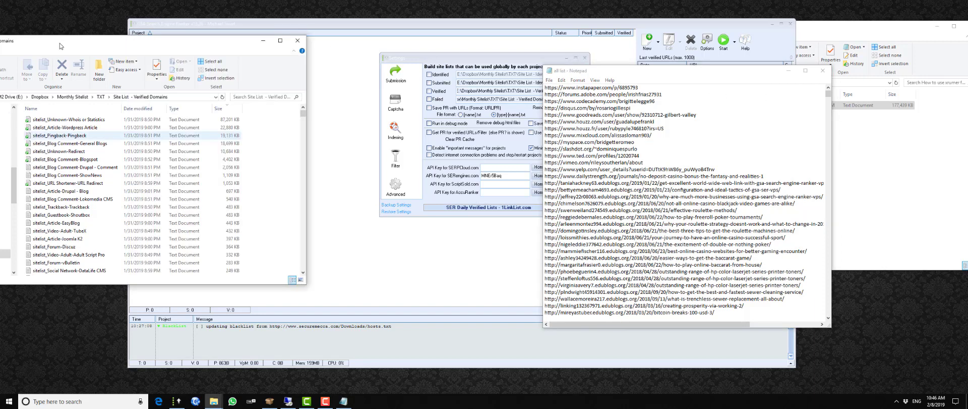
left_click(298, 41)
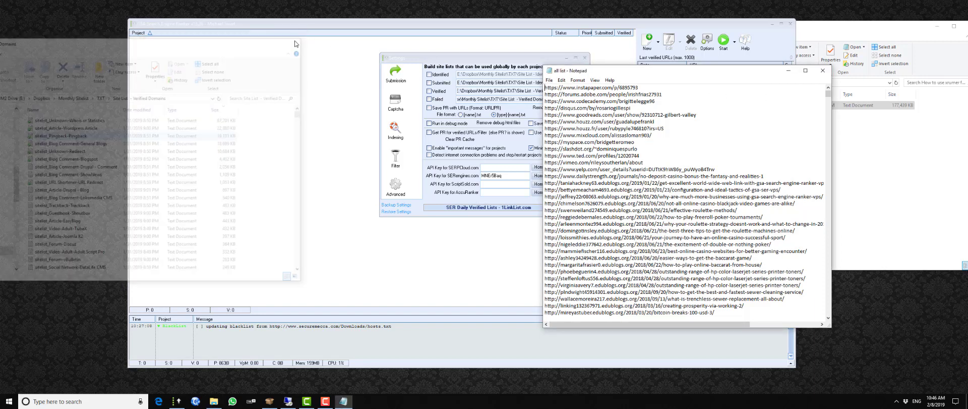
left_click(827, 72)
left_click(858, 106)
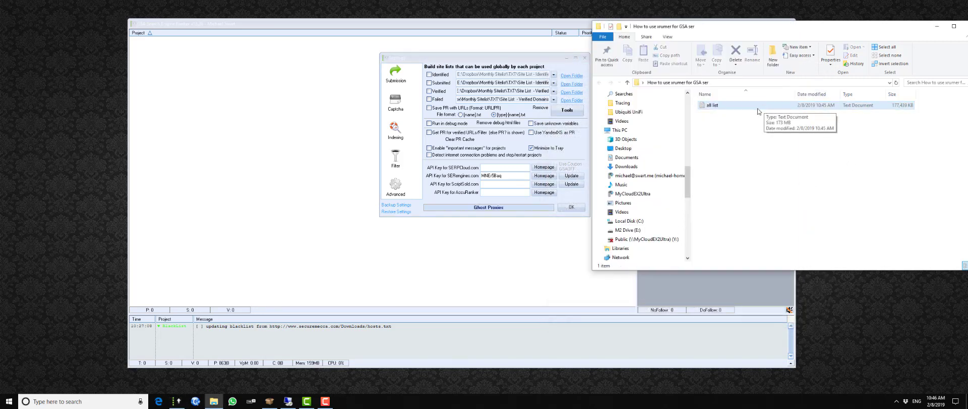
Step: Move the Settings window clear of the output folder window, view the site list tools and return to the folder
mouse_move(739, 108)
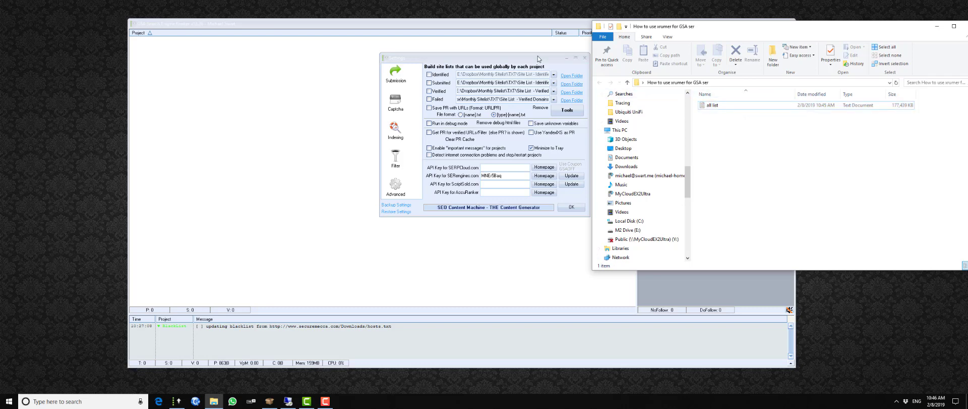
left_click_drag(538, 56, 449, 59)
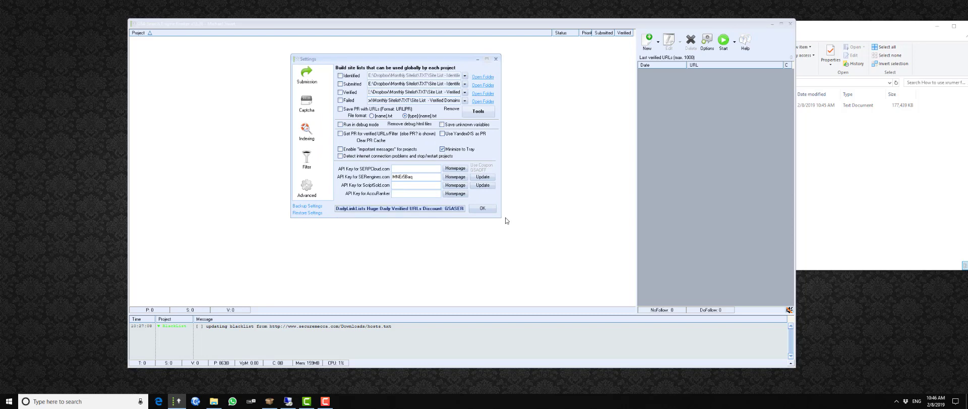
left_click(863, 182)
left_click(479, 111)
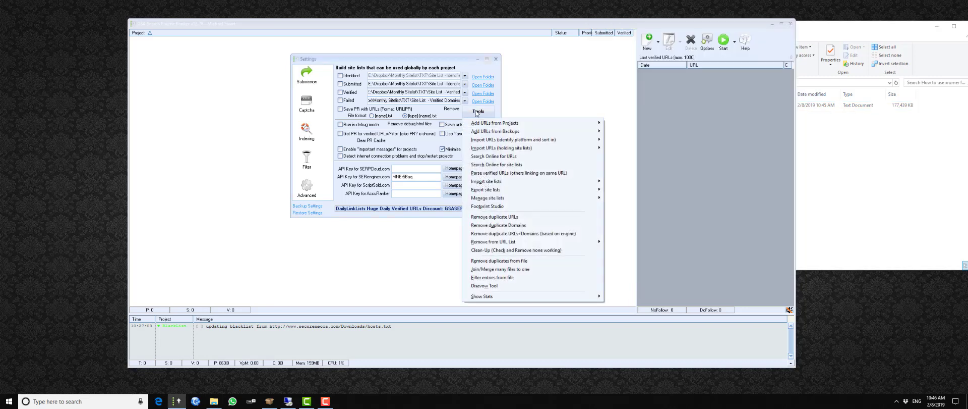
left_click(773, 109)
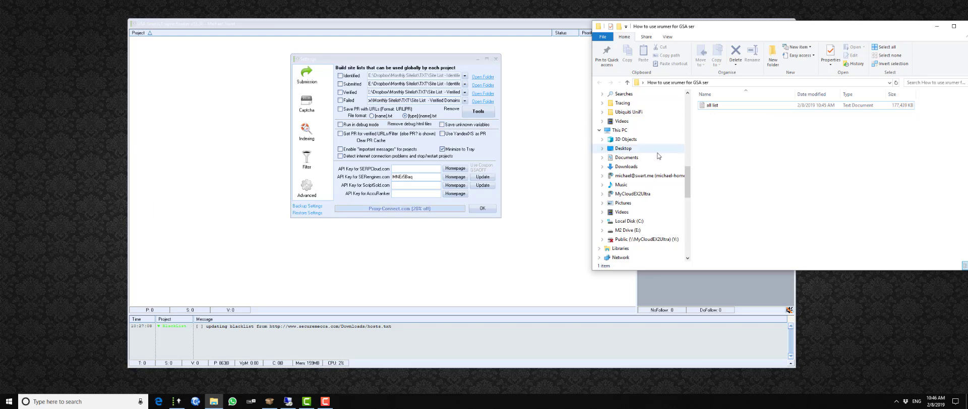
Step: Open the all list text file, look through its merged URLs and close it
double_click(712, 105)
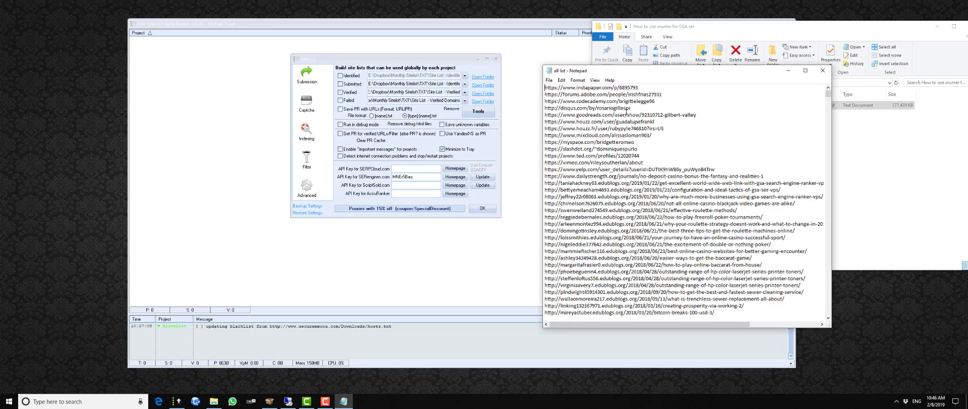
scroll(626, 111, "down", 9)
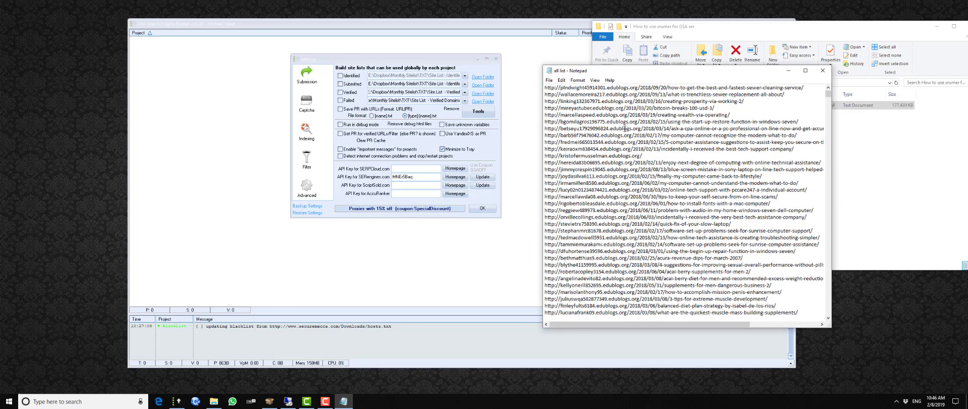
left_click(822, 70)
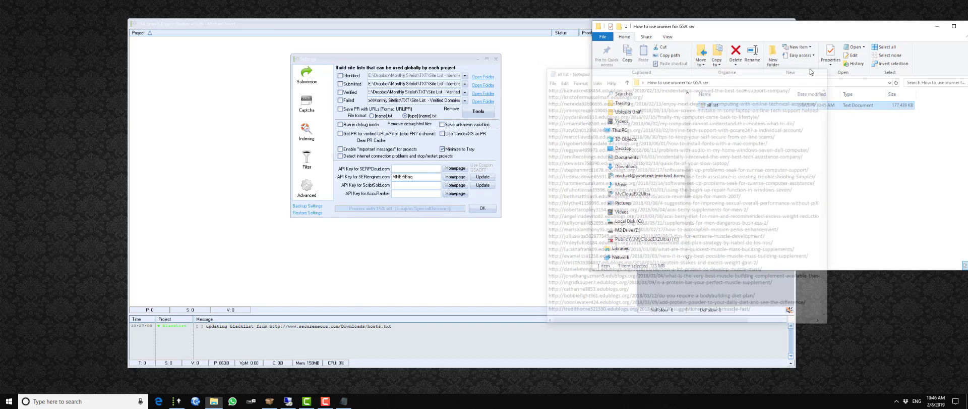
Step: Copy the path of the "How to use xrumer for GSA ser" folder from its File Explorer window
left_click(480, 112)
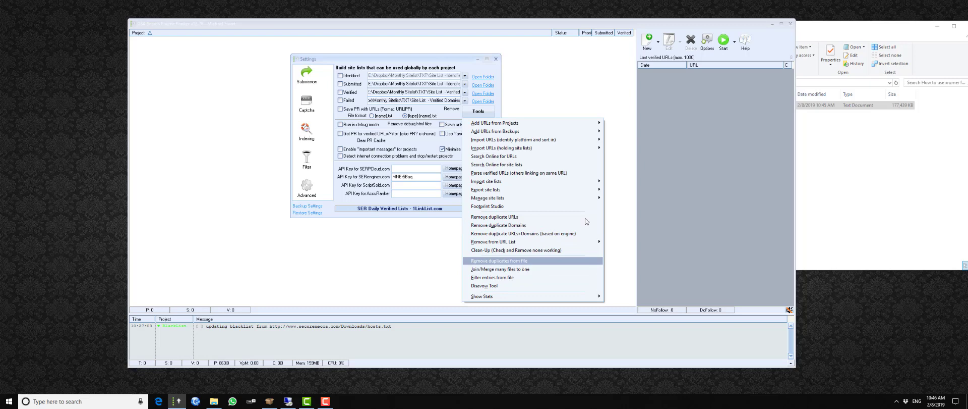
left_click(835, 30)
left_click(729, 83)
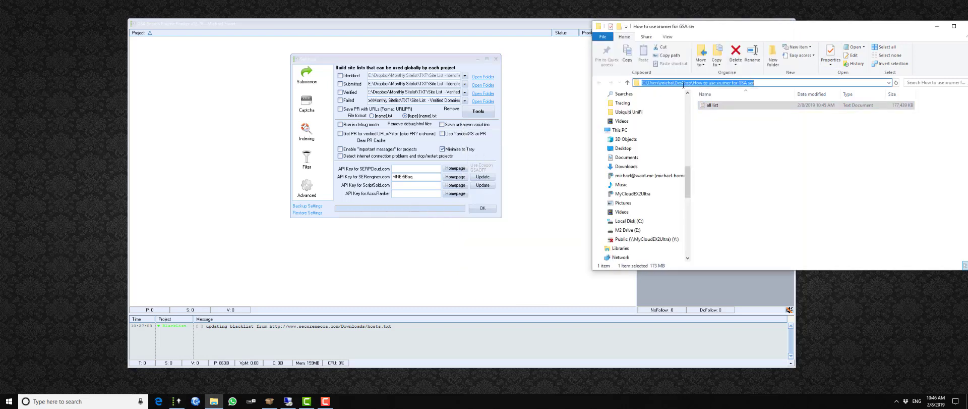
right_click(684, 82)
left_click(701, 107)
Step: Run the Remove duplicates from file tool on the all list file, removing duplicates by Domain
left_click(481, 111)
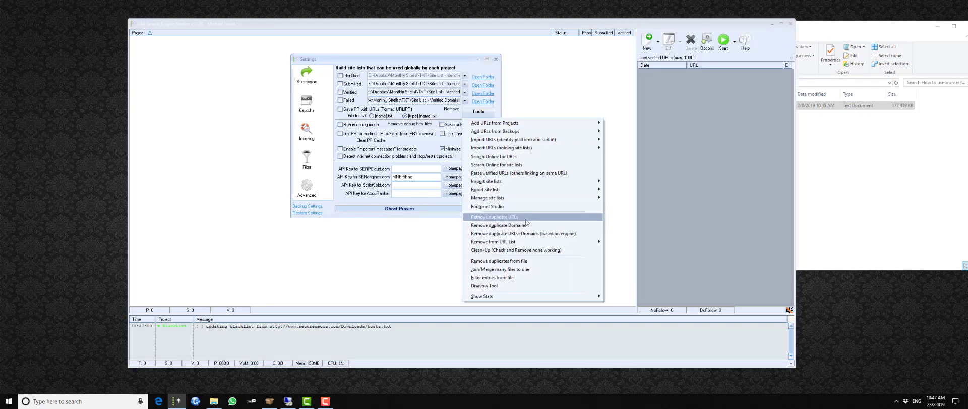
left_click(537, 261)
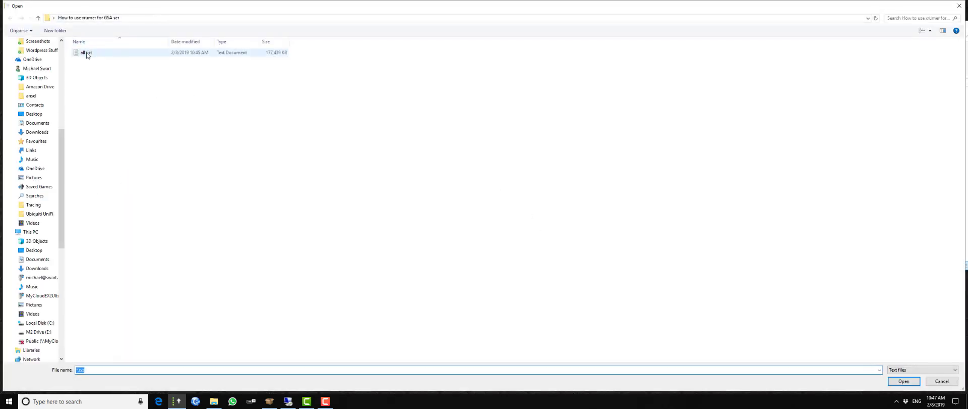
double_click(86, 53)
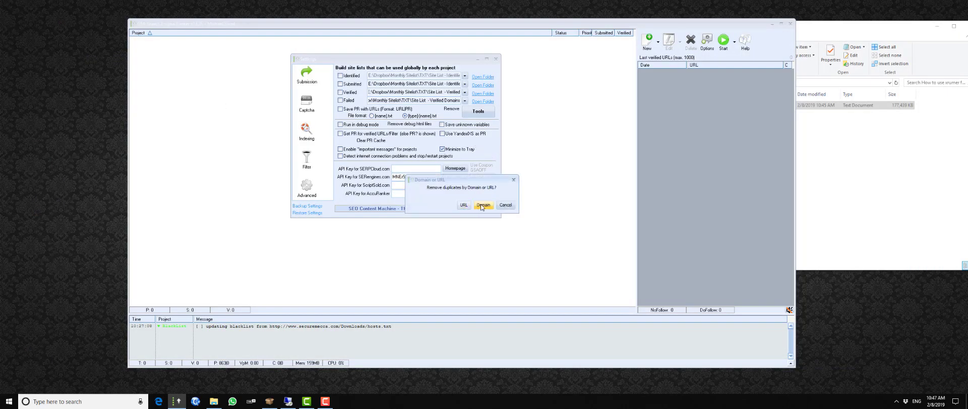
left_click(483, 205)
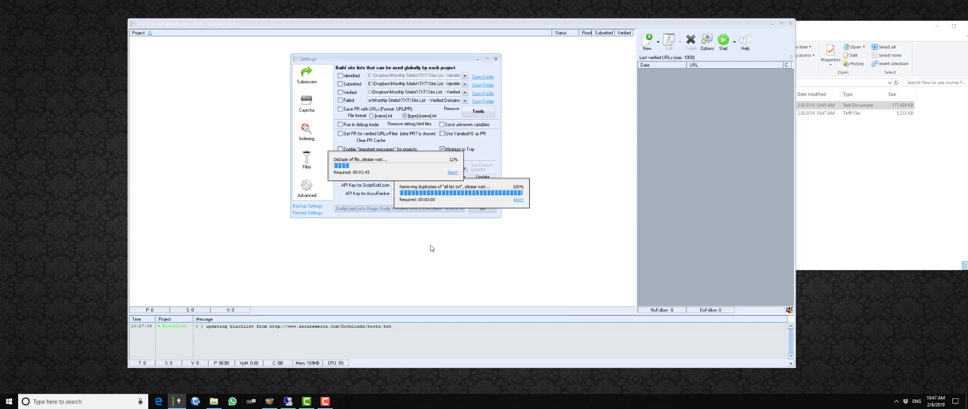
mouse_move(326, 405)
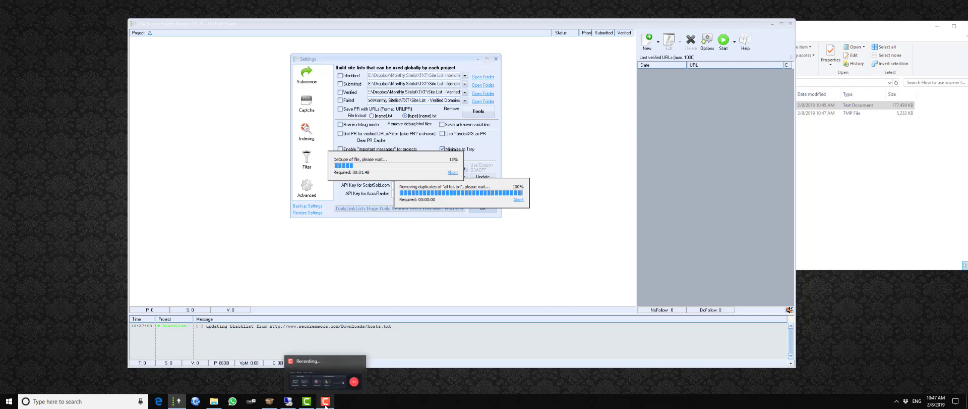
left_click(328, 362)
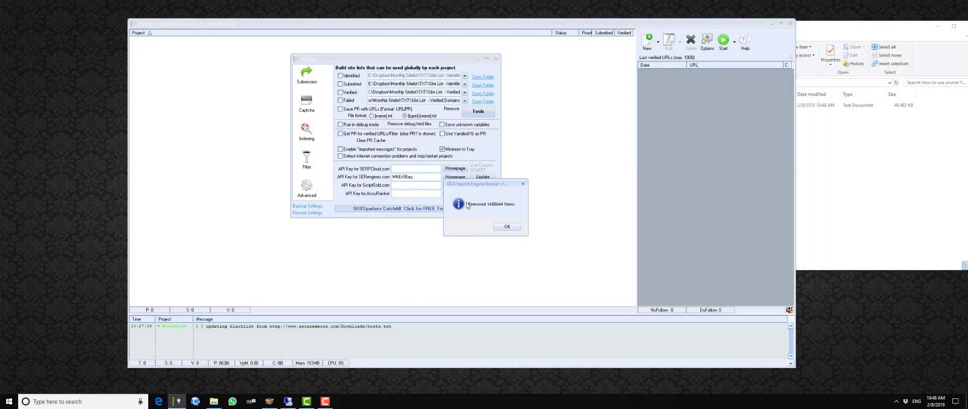
Step: Dismiss the duplicate removal message and bring the output folder forward to check the all list file
left_click_drag(490, 186, 498, 107)
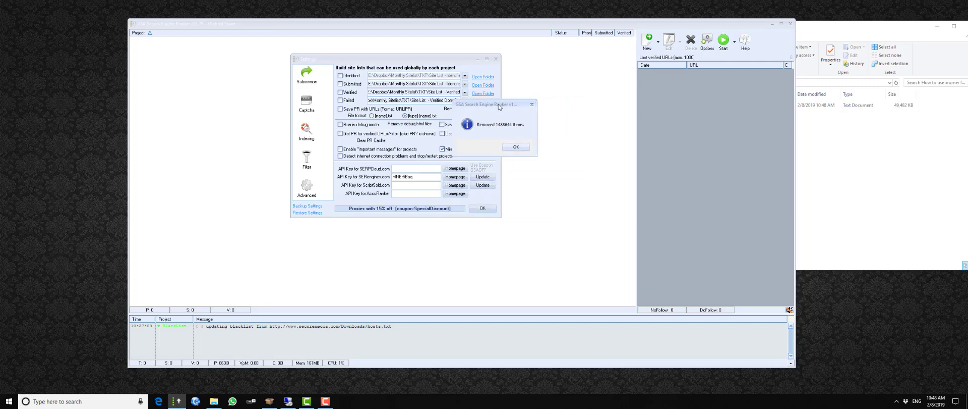
left_click(515, 148)
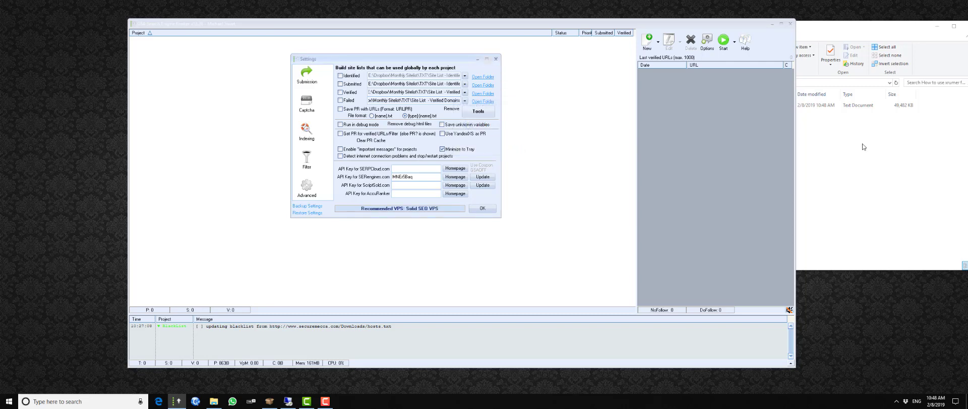
left_click(885, 148)
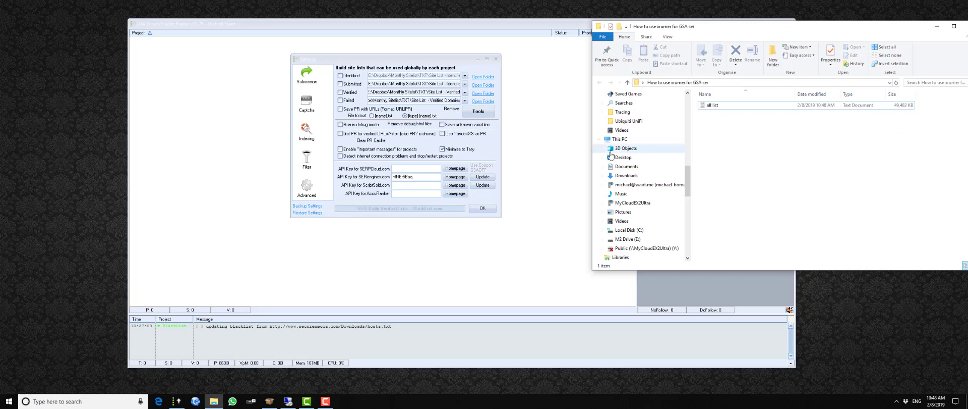
Step: Accept and close the Settings window, and minimize the GSA Search Engine Ranker main window
left_click(482, 207)
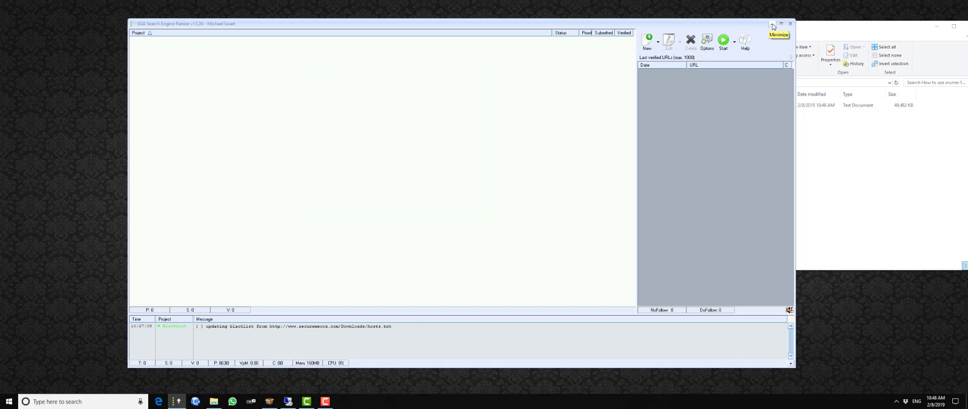
left_click(773, 24)
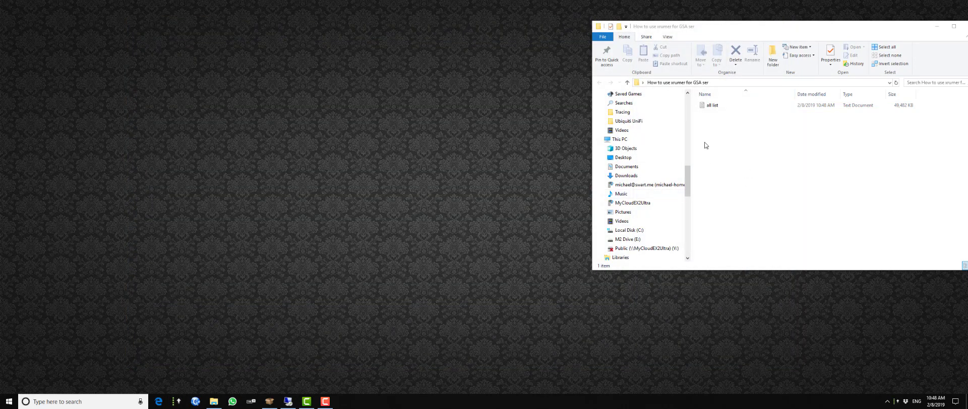
Step: Select the all list file in the output folder and view its available file actions
right_click(714, 105)
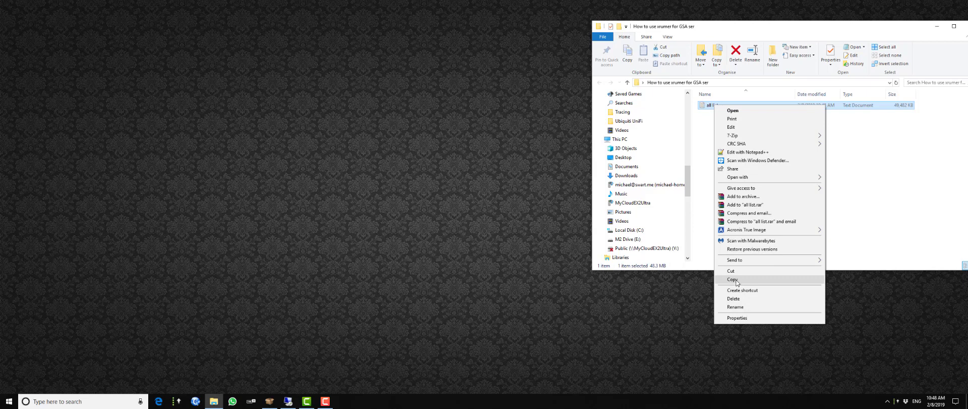
left_click(902, 179)
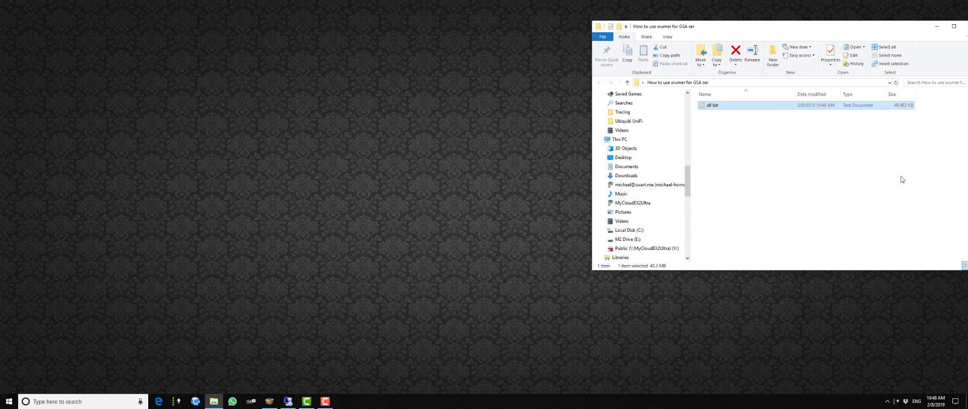
Step: Copy the all list file, switch to the remote desktop session, paste it on the desktop and place it beside New folder
right_click(716, 106)
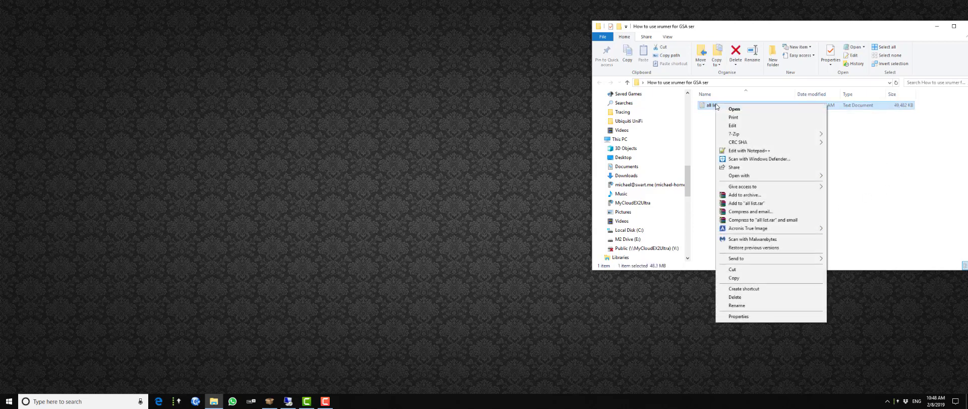
left_click(734, 278)
left_click(289, 401)
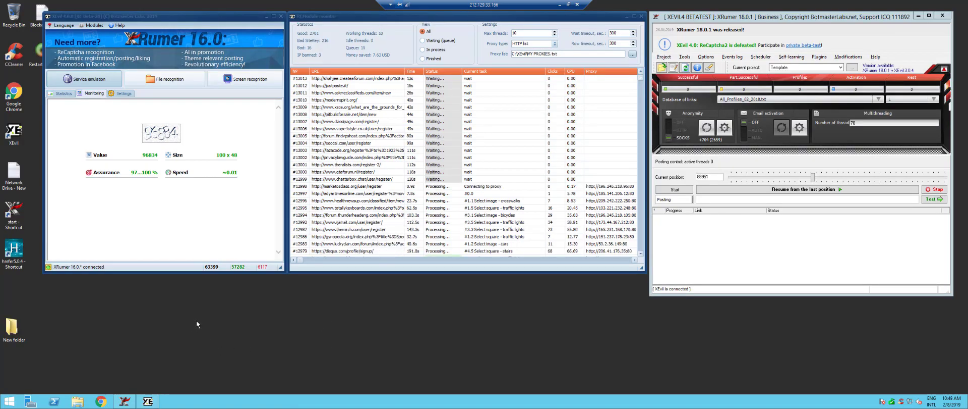
right_click(199, 318)
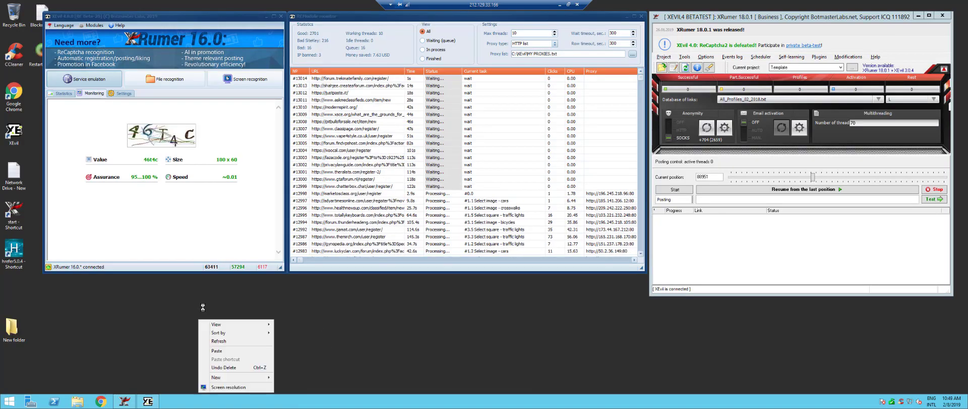
left_click(217, 349)
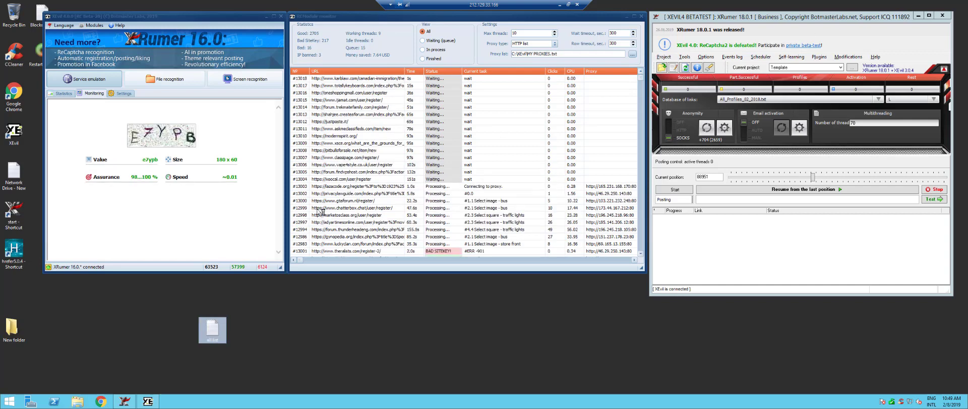
left_click_drag(140, 318, 50, 333)
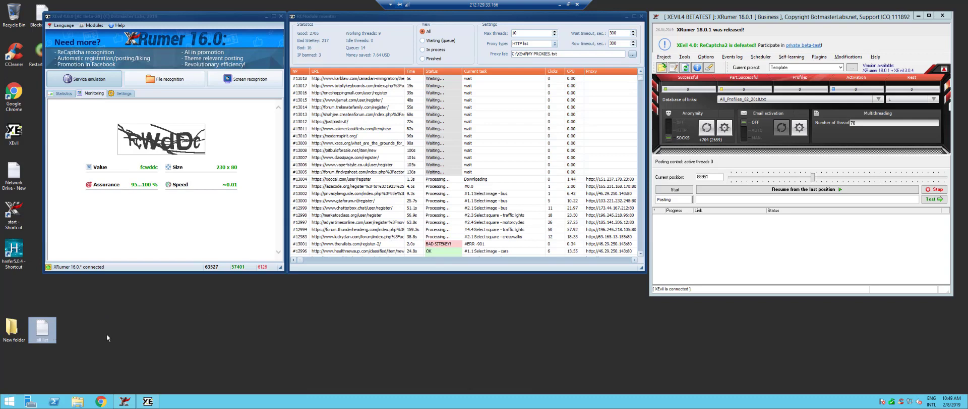
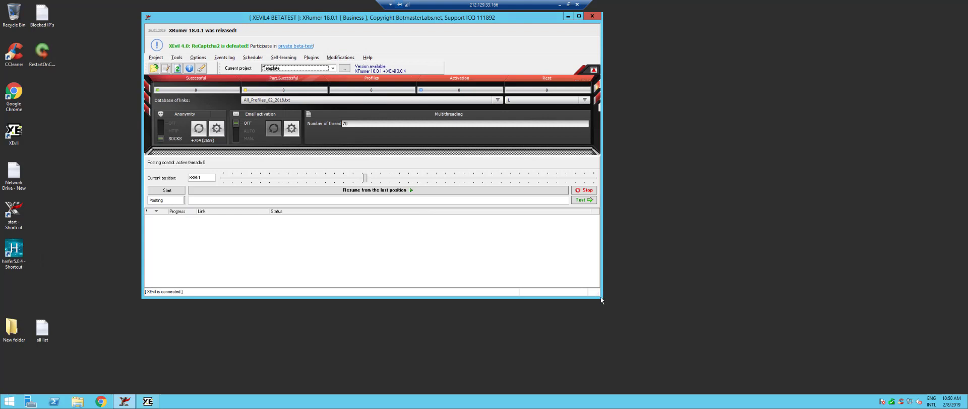
Step: Enlarge the XRumer window, open Links patterns analysis and load all list.txt from the desktop as the links database
left_click_drag(601, 299, 866, 367)
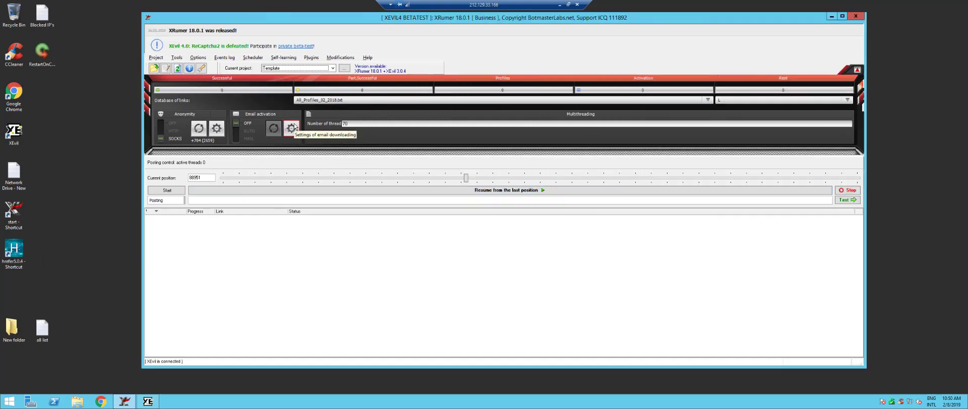
left_click(177, 58)
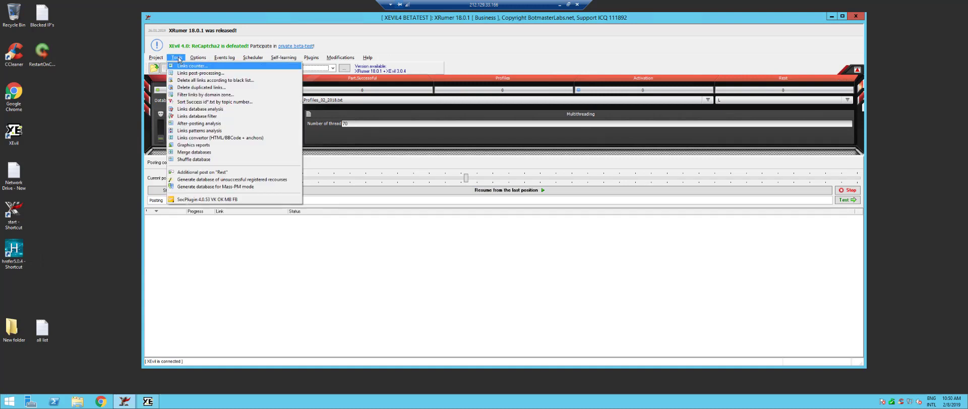
left_click(213, 132)
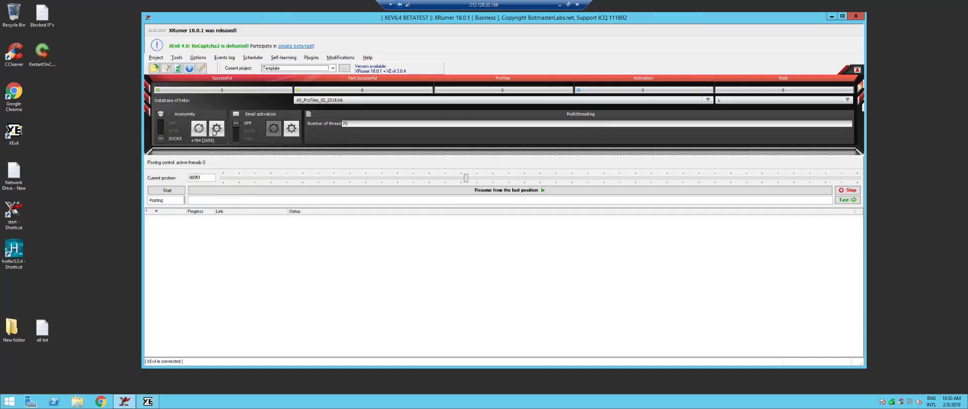
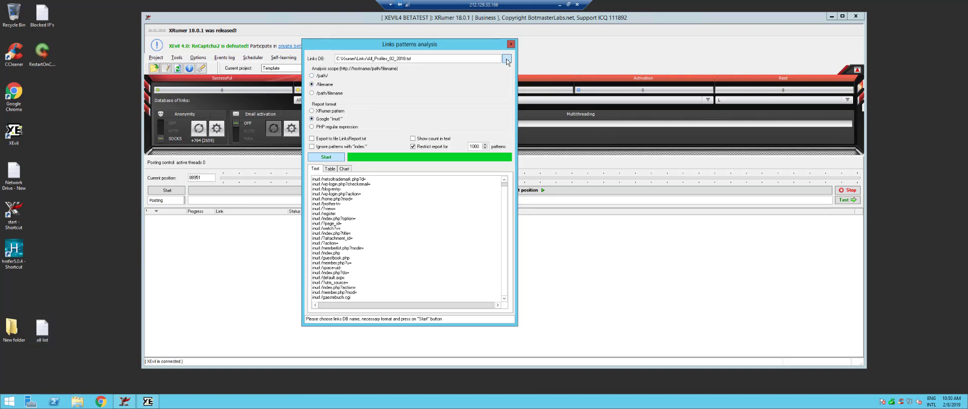
left_click(507, 59)
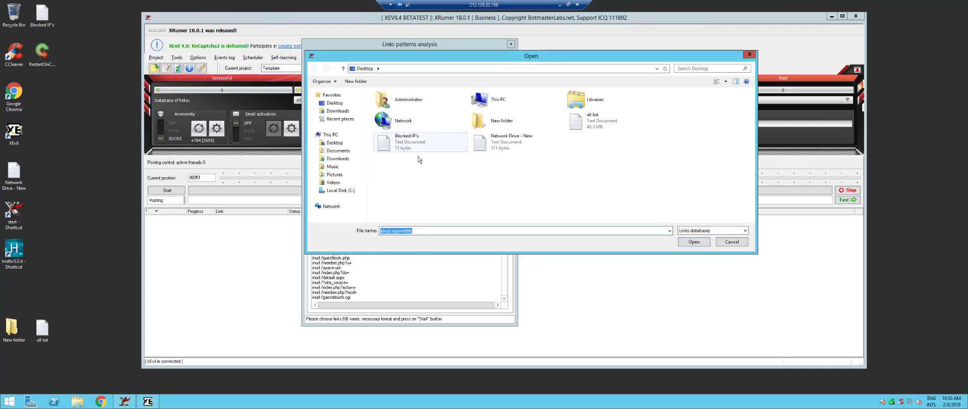
double_click(594, 124)
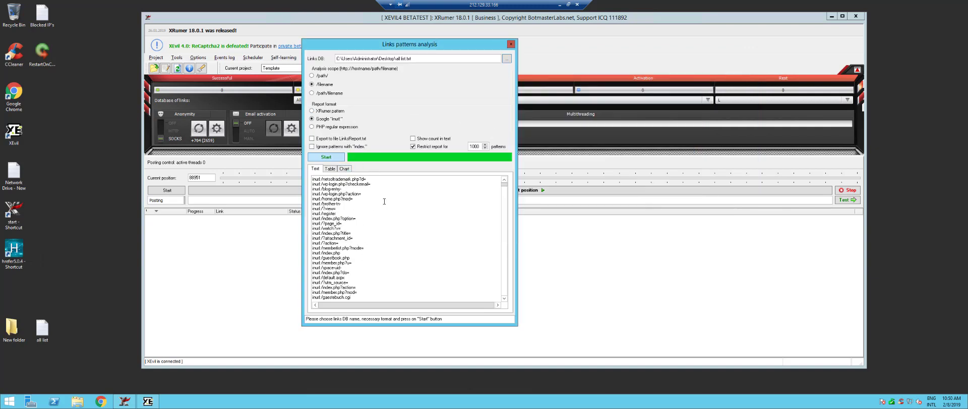
Step: Examine the existing link patterns in text and table form, along with the options for selecting and copying them
right_click(426, 211)
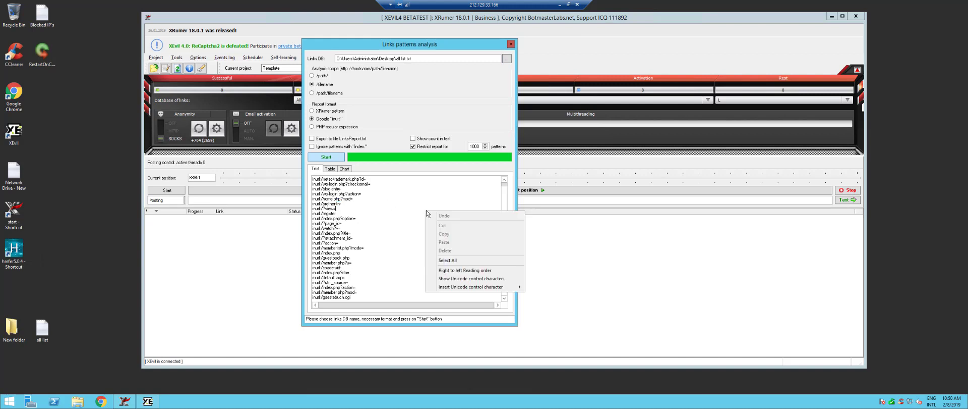
left_click(456, 260)
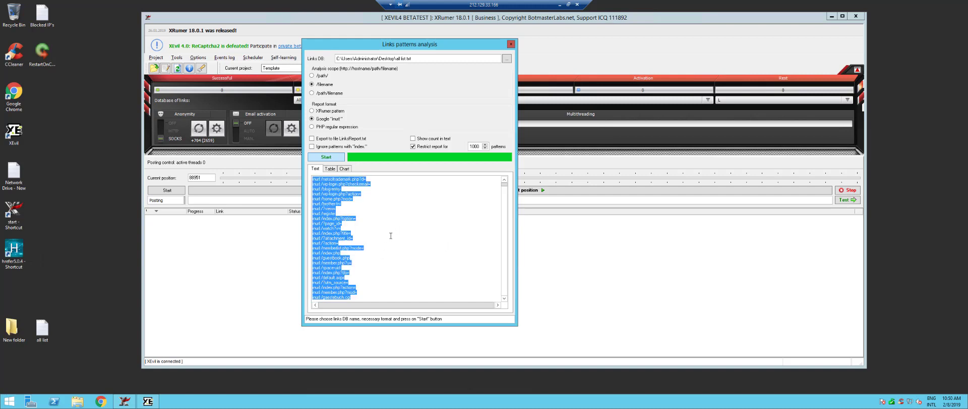
left_click(330, 169)
right_click(365, 204)
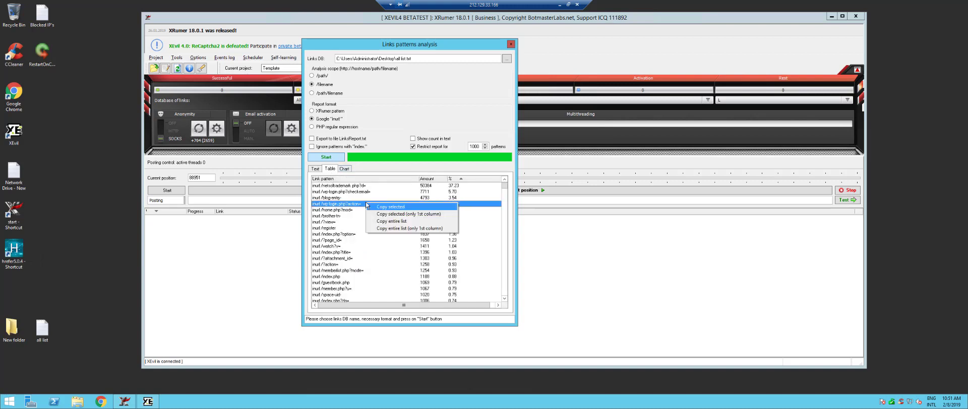
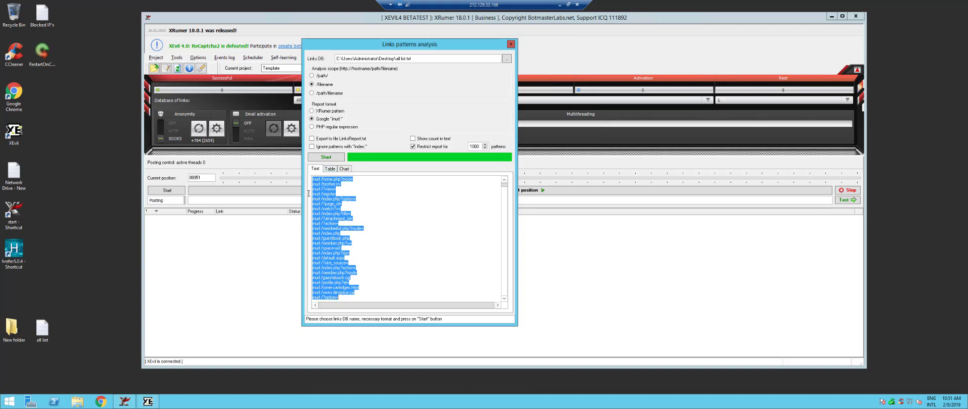
right_click(329, 225)
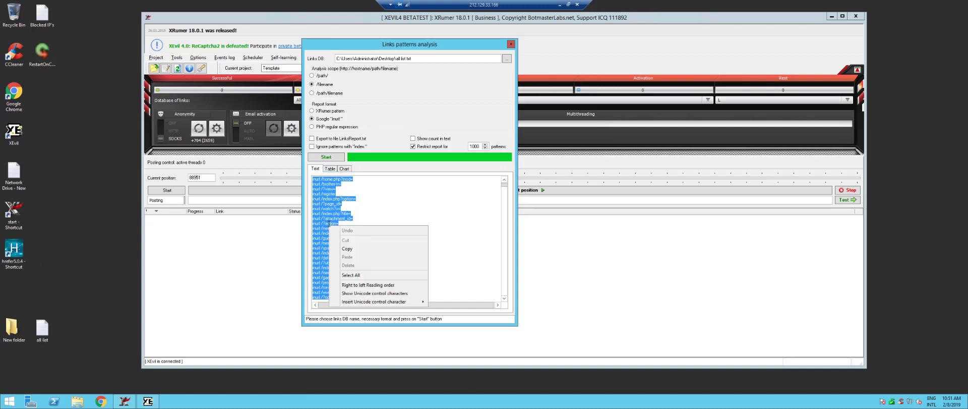
left_click(352, 275)
right_click(332, 218)
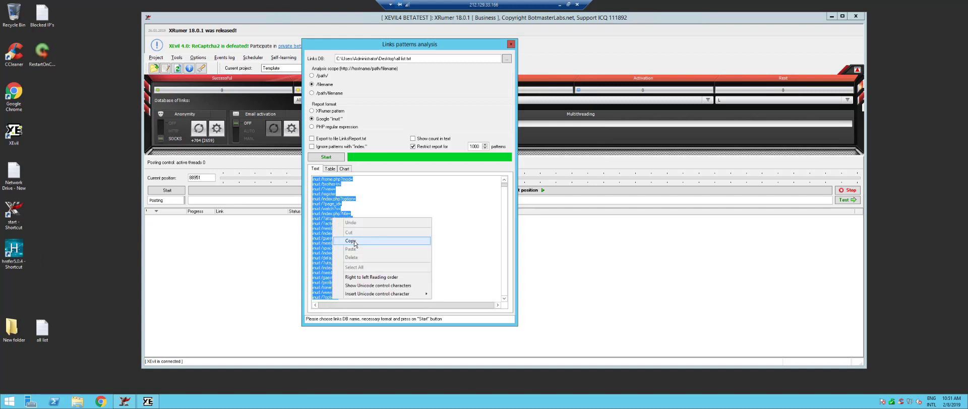
left_click(448, 234)
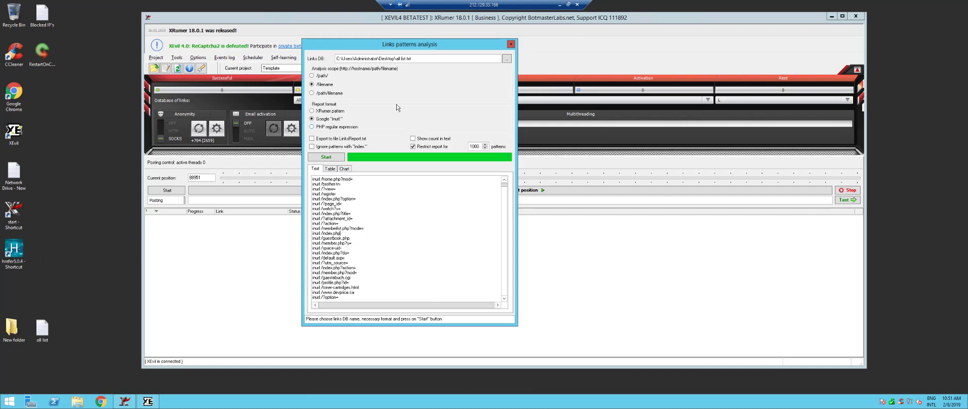
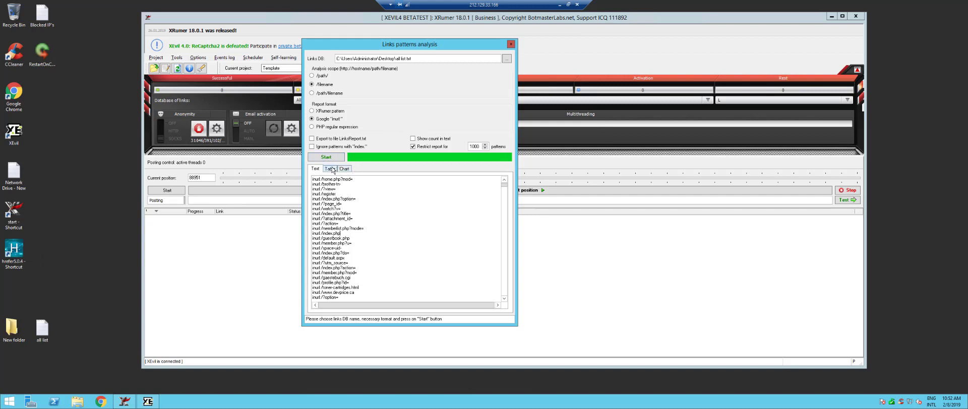
Step: Show the pattern table and start the links patterns analysis on all list.txt
left_click(333, 169)
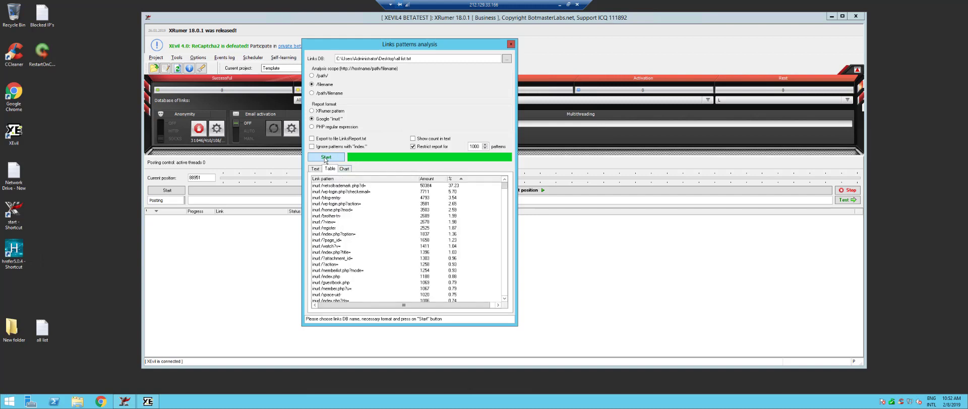
left_click(326, 158)
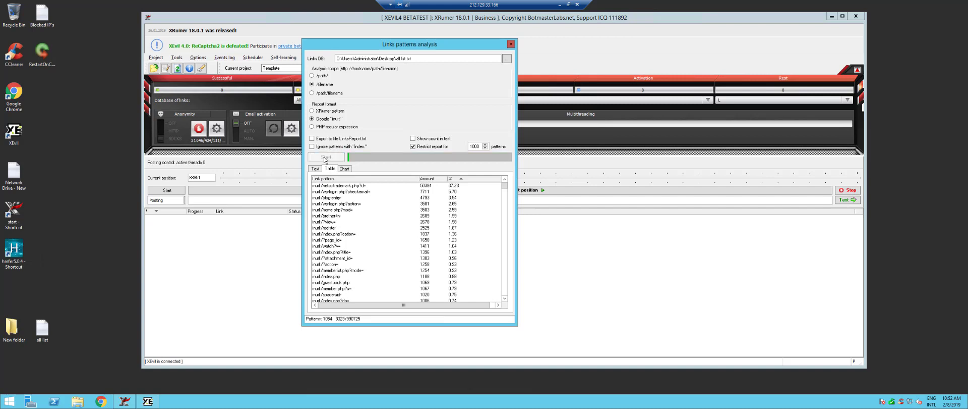
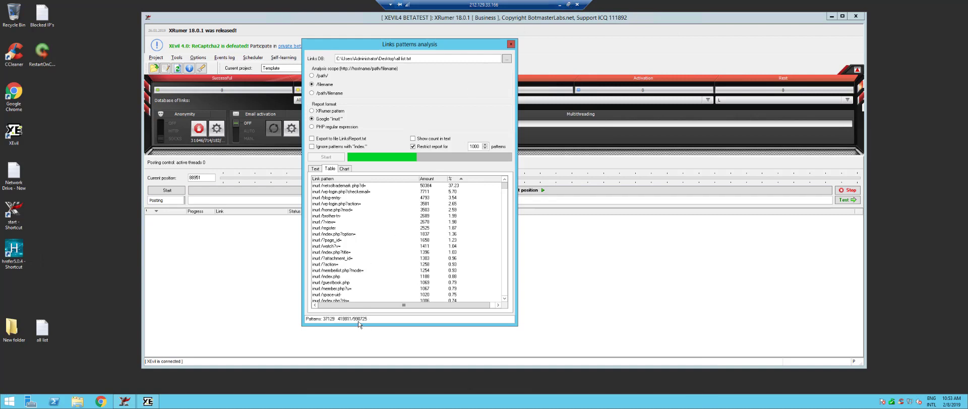
left_click(569, 5)
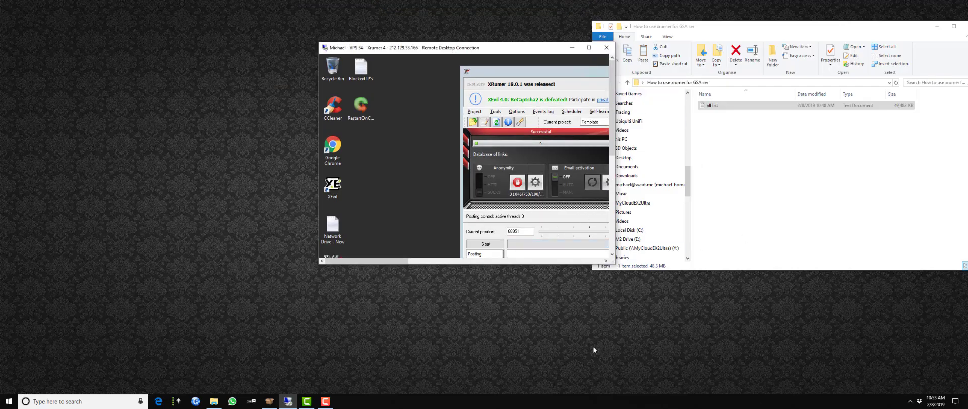
left_click(325, 401)
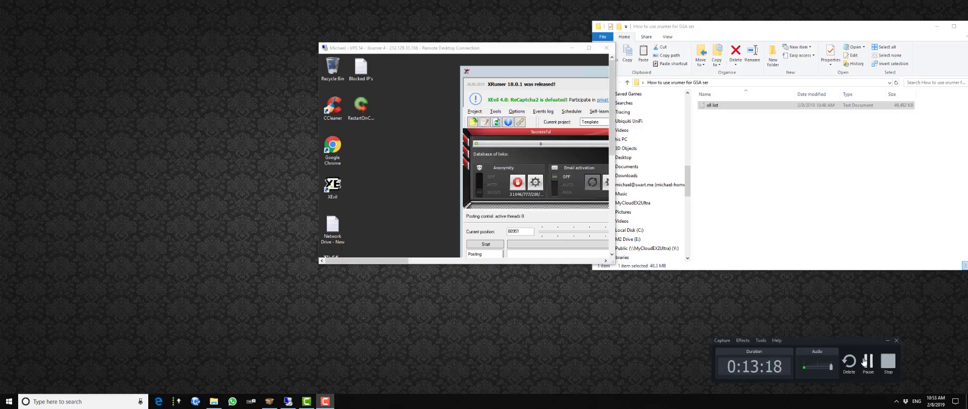
left_click(869, 361)
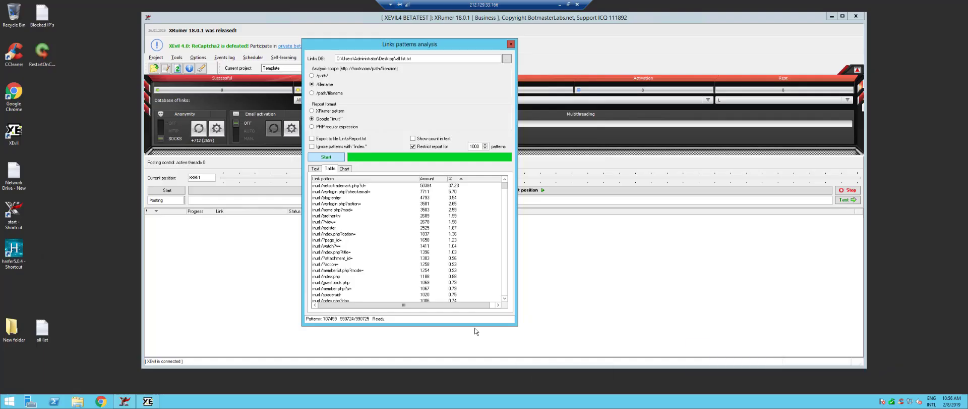
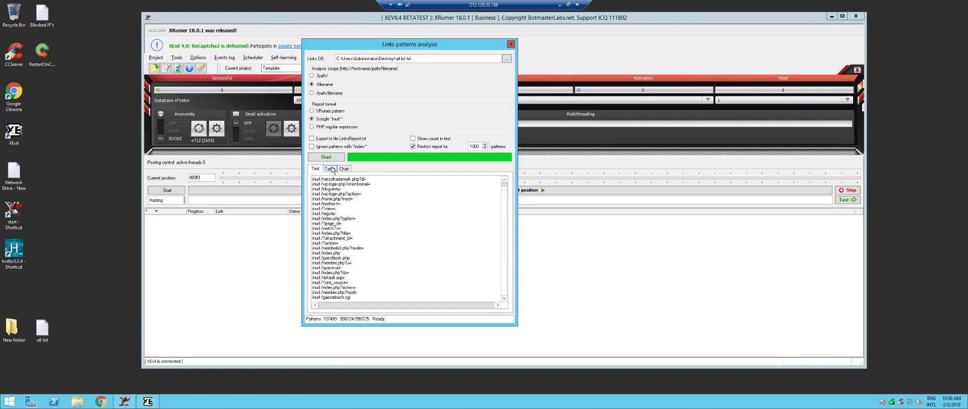
Step: Review the analysis results as a chart and as a table, through to the least frequent link patterns
left_click(332, 169)
left_click(346, 170)
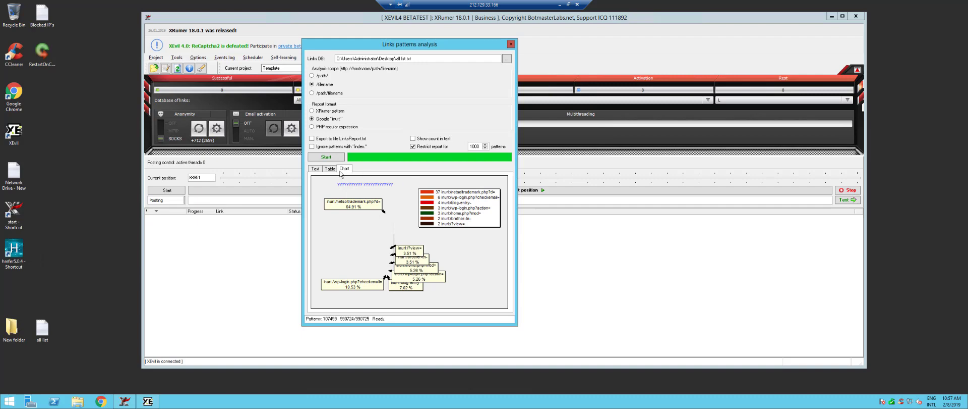
left_click(331, 170)
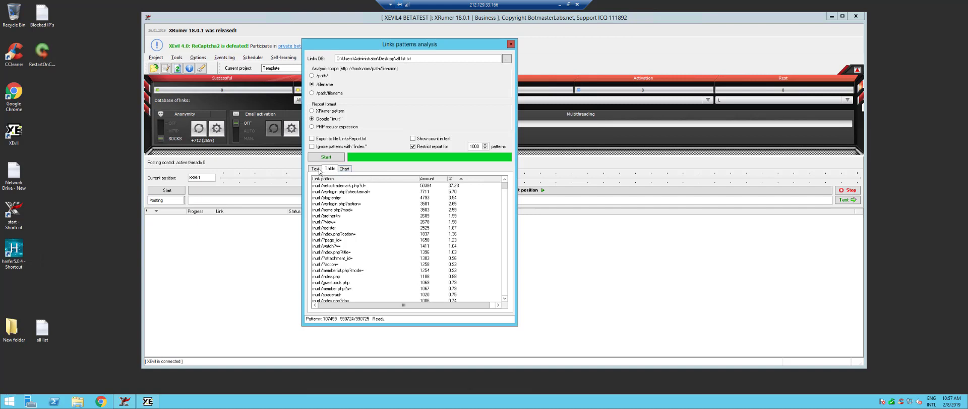
left_click_drag(503, 187, 503, 299)
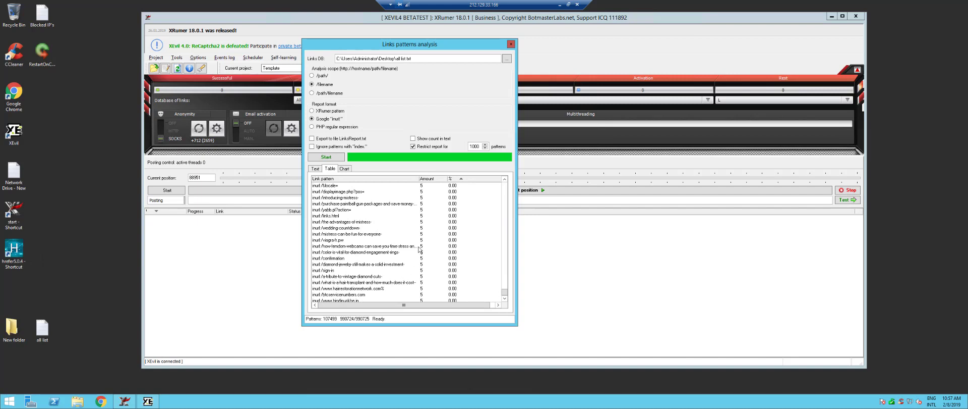
left_click(505, 298)
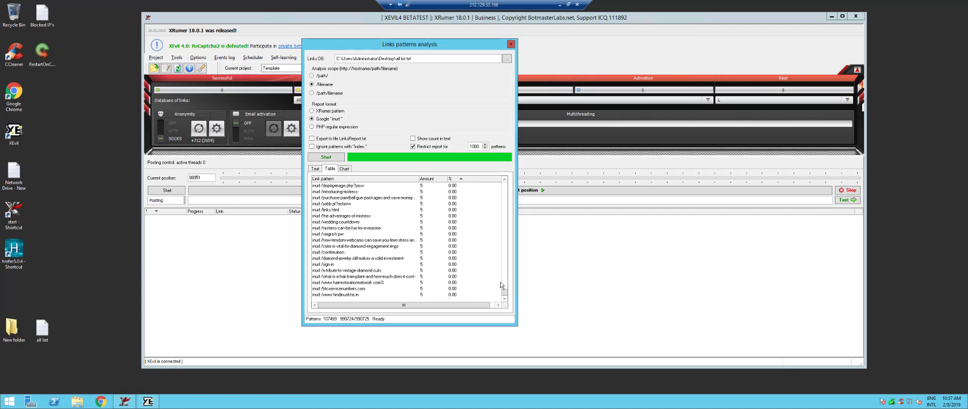
Step: Select the six table patterns from the-advantages-of-mistress through color-is-vital-for-diamond-engagement-rings
left_click(350, 246)
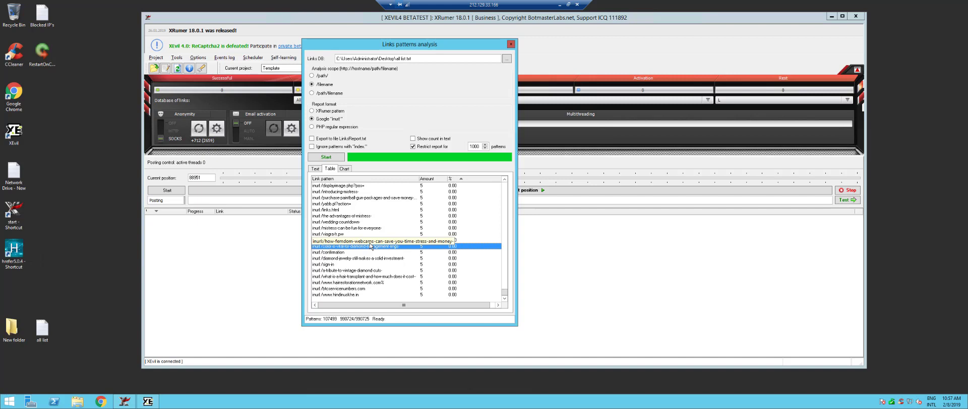
left_click(335, 230, "ctrl")
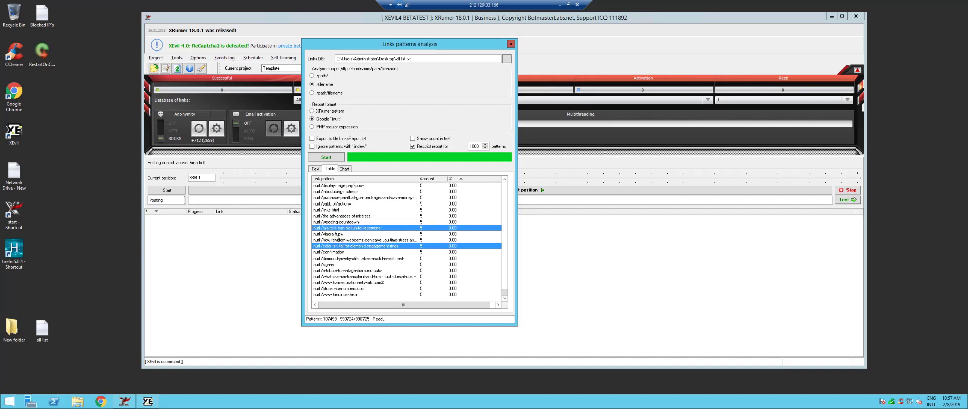
left_click(335, 222, "ctrl")
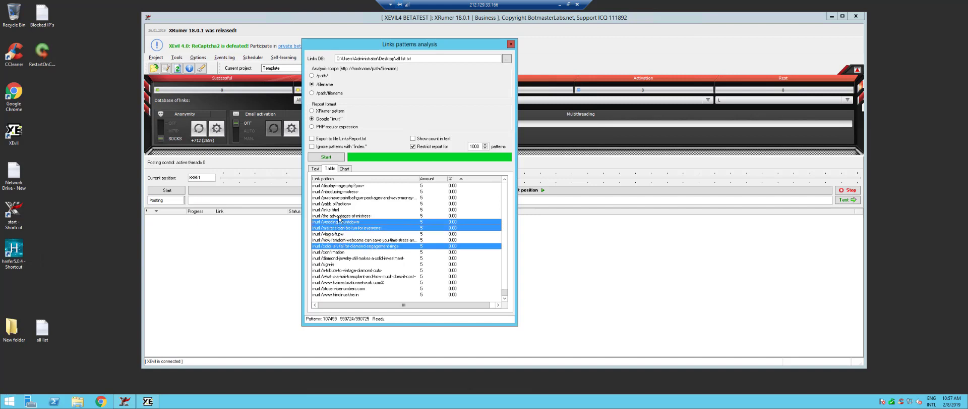
left_click(338, 216, "ctrl")
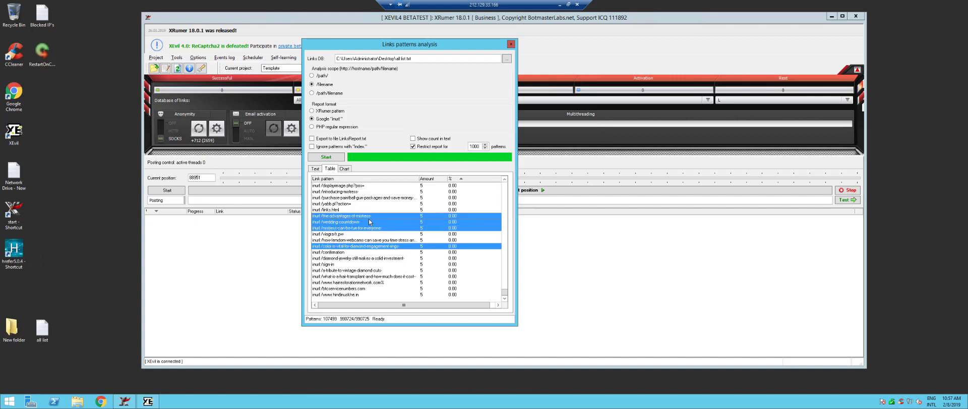
left_click(333, 234, "ctrl")
left_click(349, 241, "ctrl")
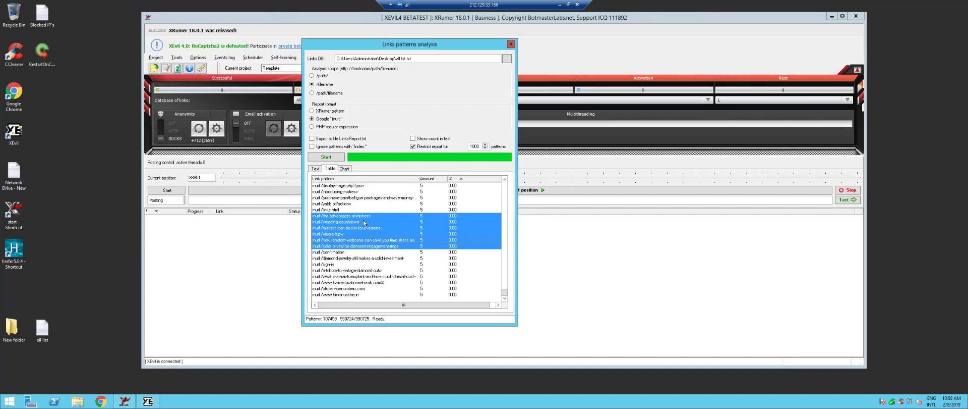
Step: Show the analysed link patterns as plain text, through to the end of the list
left_click(316, 171)
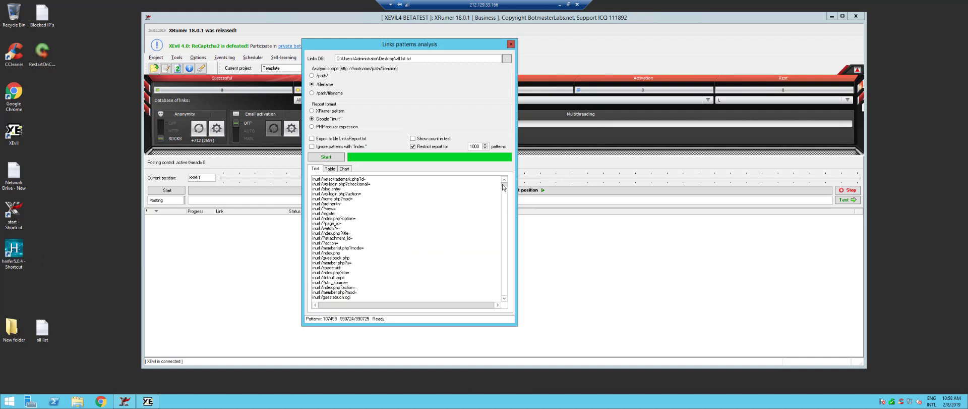
left_click_drag(504, 184, 500, 315)
left_click_drag(502, 290, 499, 309)
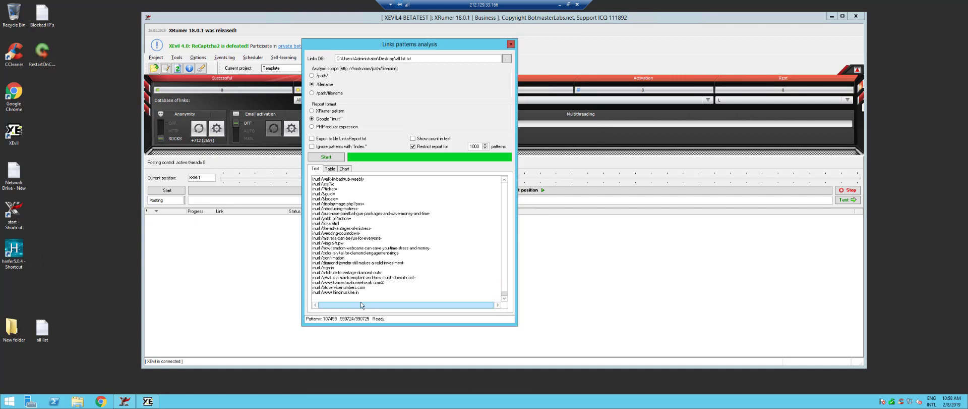
Step: Try to select and edit individual pattern lines near the end of the text report
left_click_drag(361, 293, 302, 287)
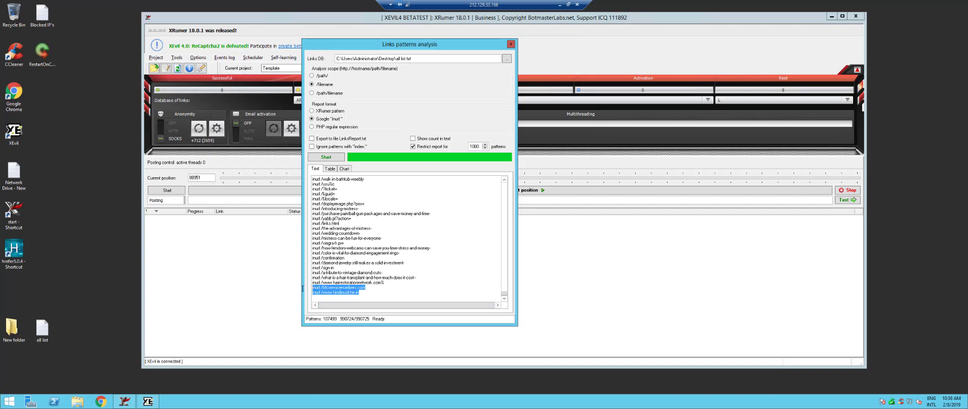
left_click(400, 199)
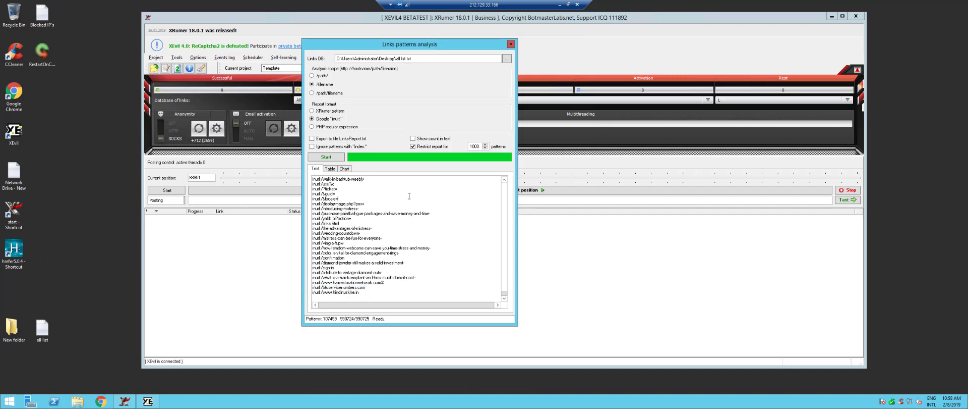
right_click(411, 194)
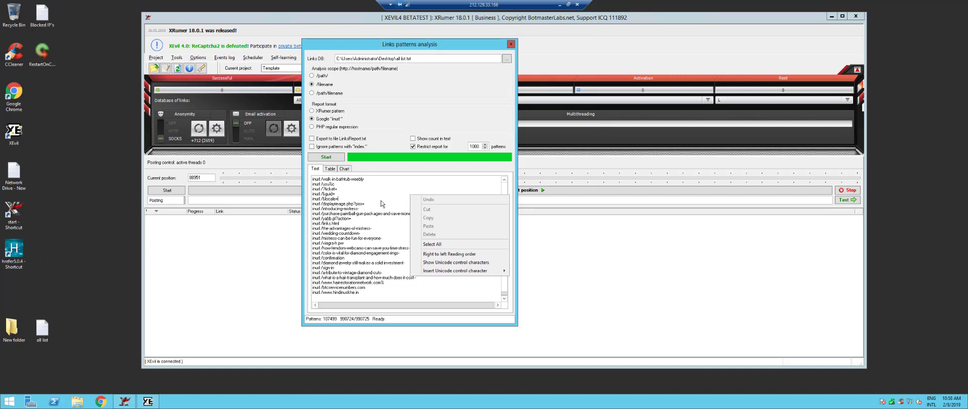
left_click(344, 199)
left_click_drag(344, 199, 296, 197)
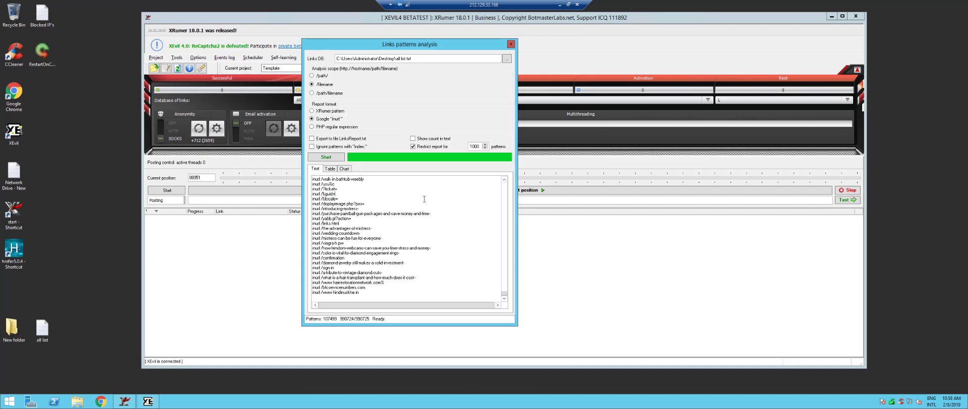
Step: Select and copy the entire list of inurl patterns from the text report
right_click(423, 199)
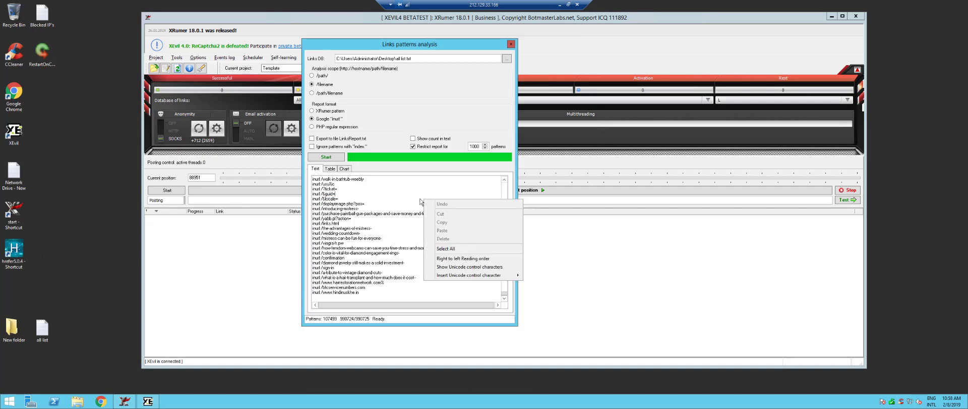
left_click(454, 249)
right_click(323, 219)
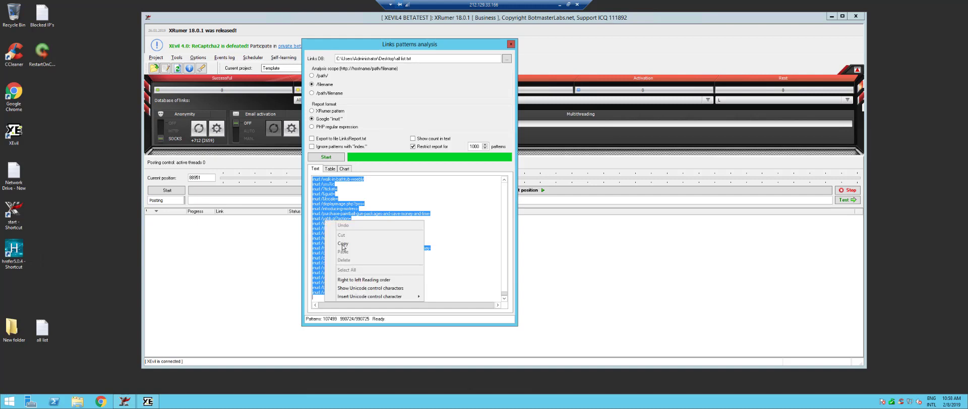
left_click(346, 244)
right_click(341, 232)
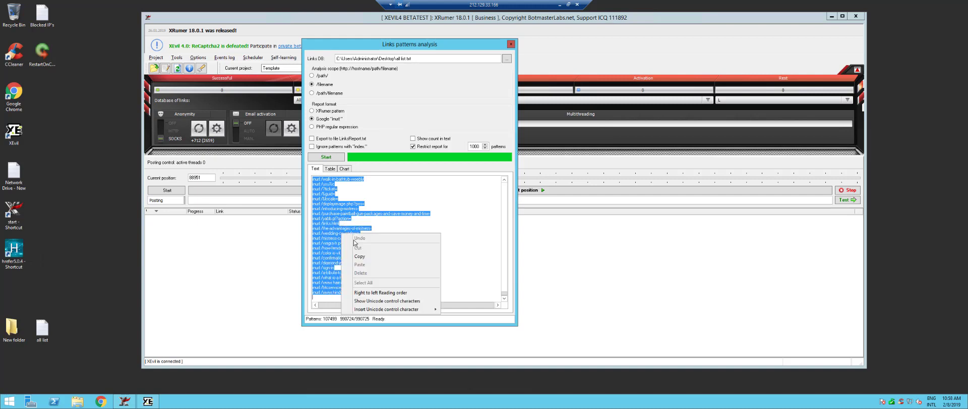
Step: Create a new text document named Paterns on the desktop
right_click(77, 238)
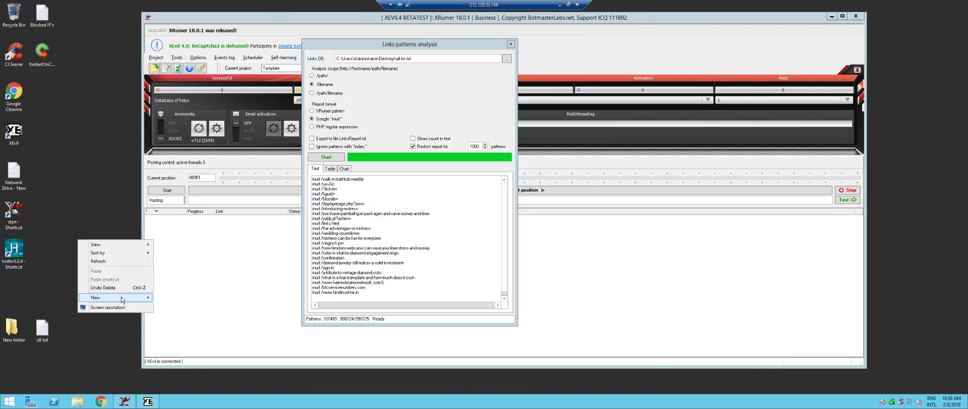
mouse_move(121, 295)
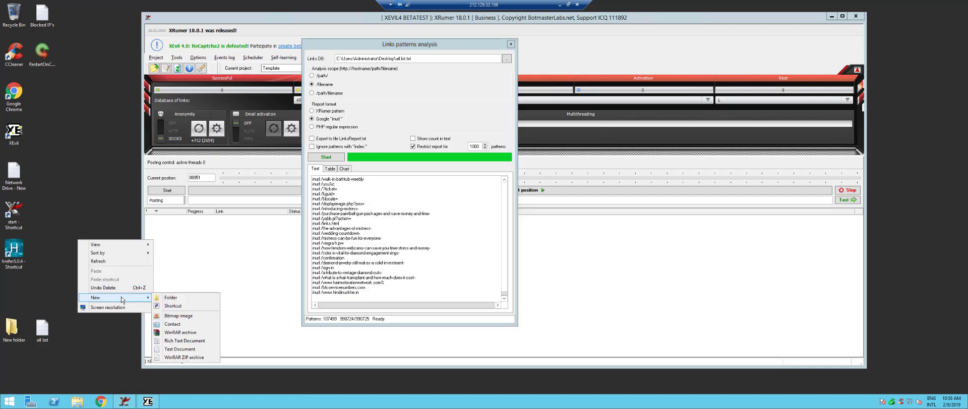
left_click(177, 348)
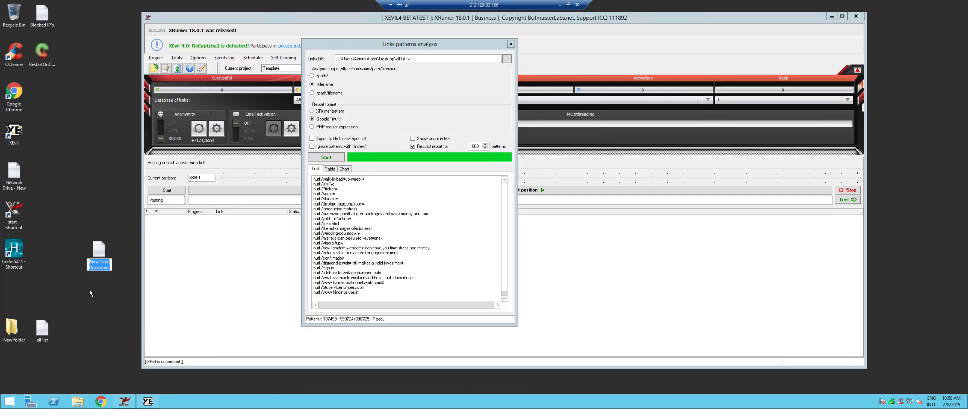
type("Paterns")
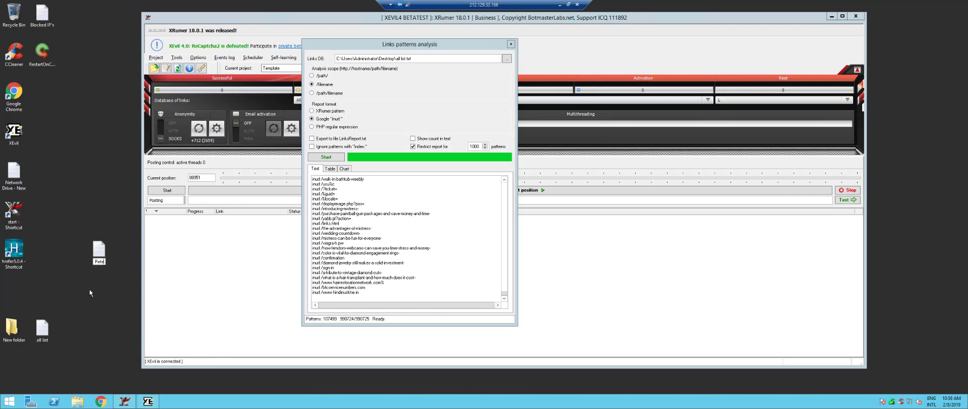
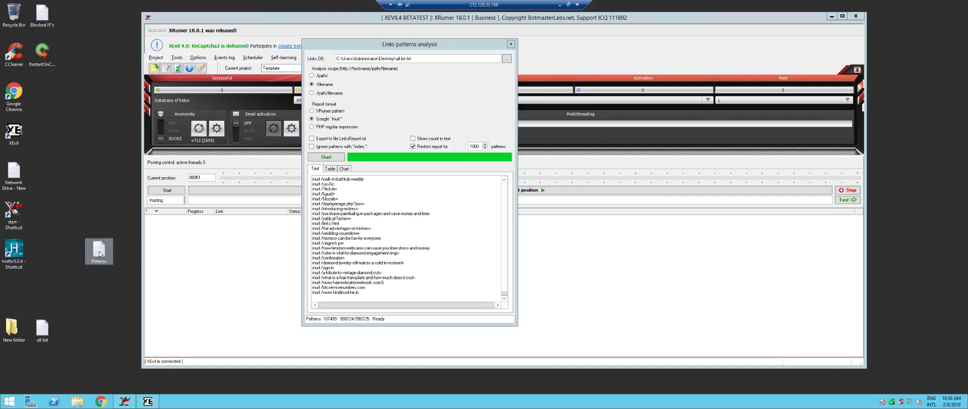
Step: Open the Paterns document in Notepad and paste the copied inurl patterns into it
double_click(99, 254)
right_click(77, 129)
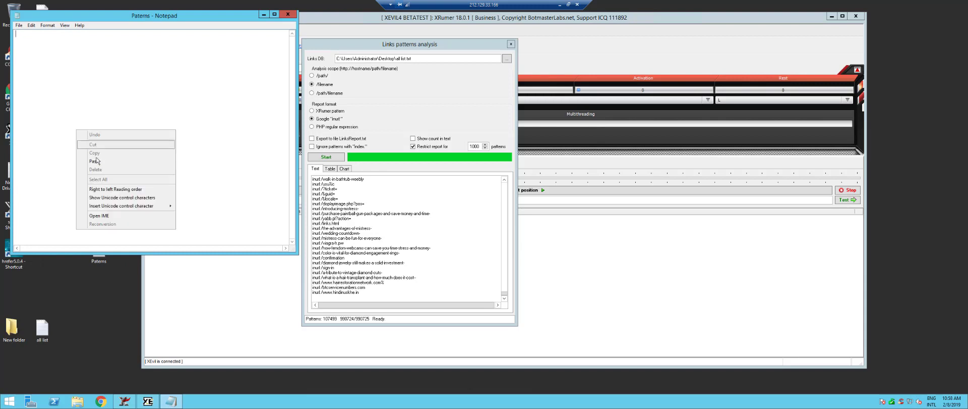
left_click(95, 160)
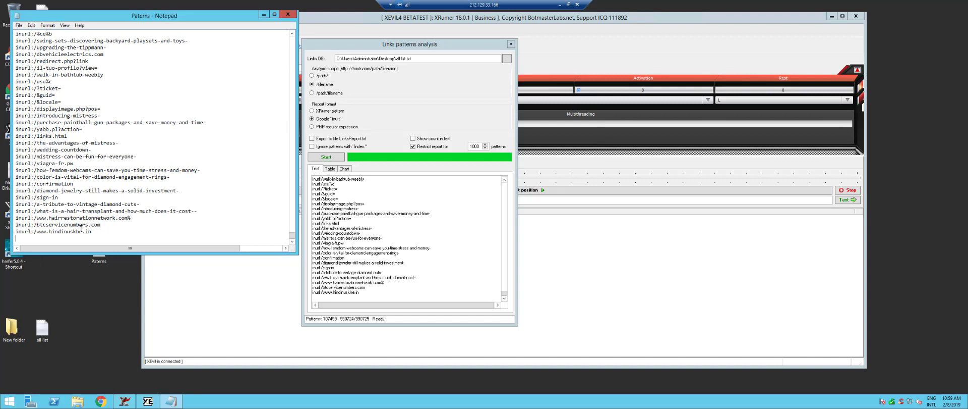
key("shift+Up")
key("shift+Up")
key("shift+Up")
key("shift+Up")
key("shift+Up")
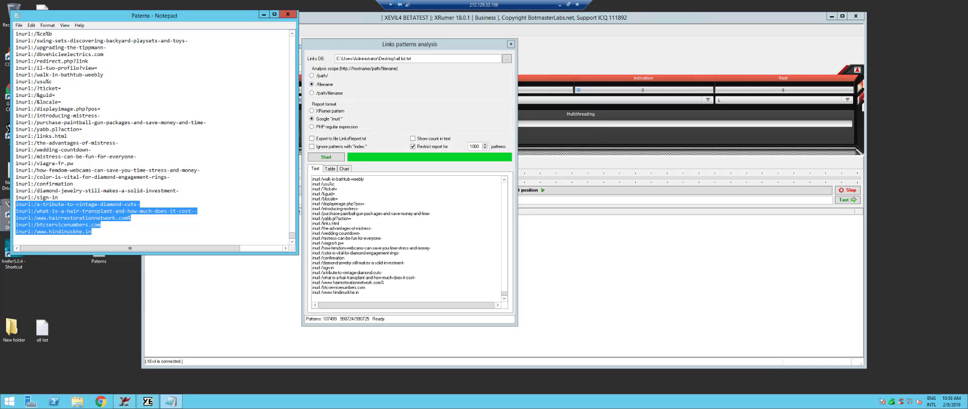
key("BackSpace")
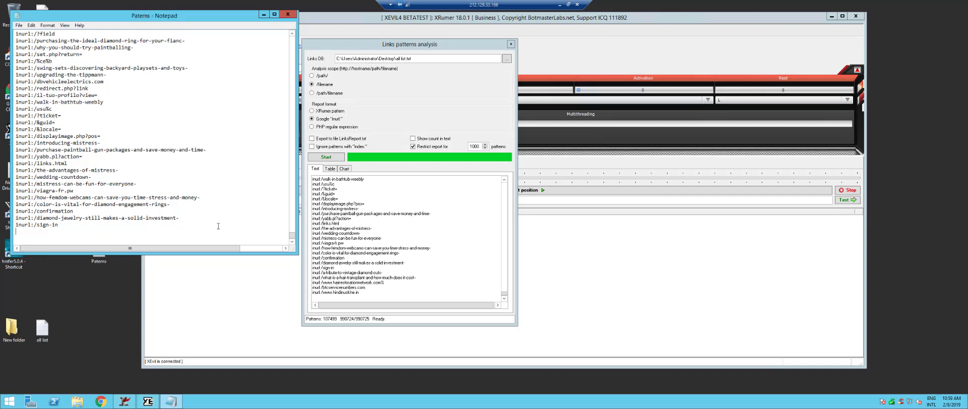
Step: Delete the diamond-jewelry-still-makes-a-solid-investment line and the lines from the-advantages-of-mistress through color-is-vital-for-diamond-engagement-rings, leaving no blank lines
left_click_drag(180, 217, 16, 218)
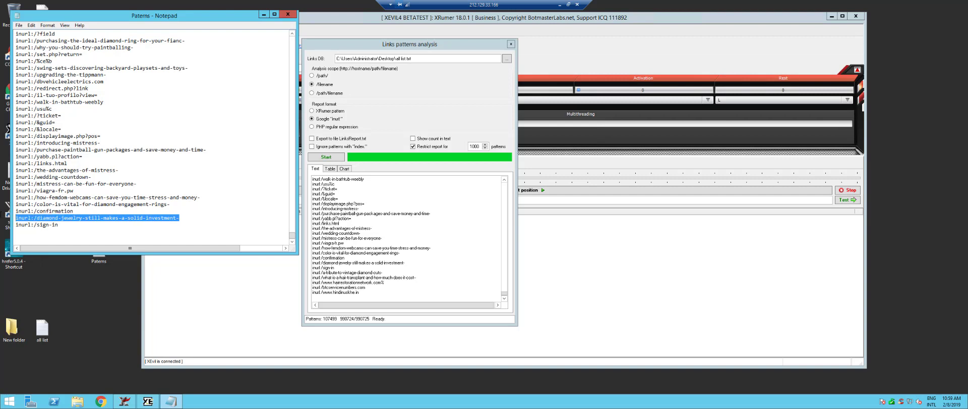
key("Delete")
key("Delete")
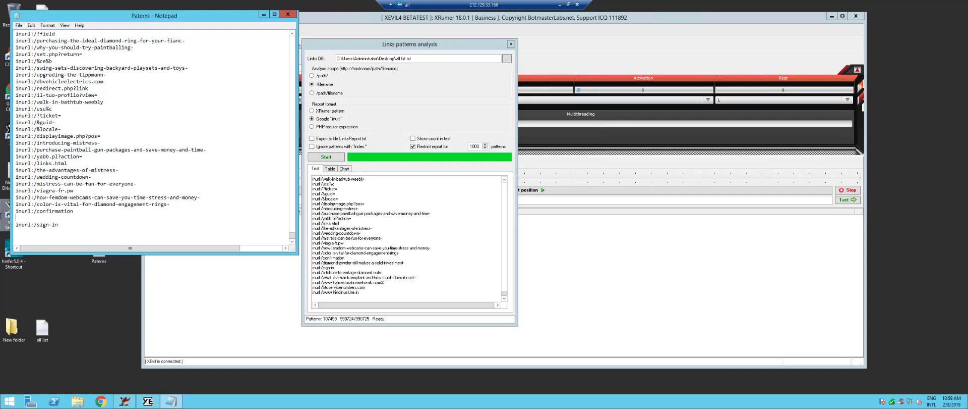
left_click_drag(171, 211, 2, 172)
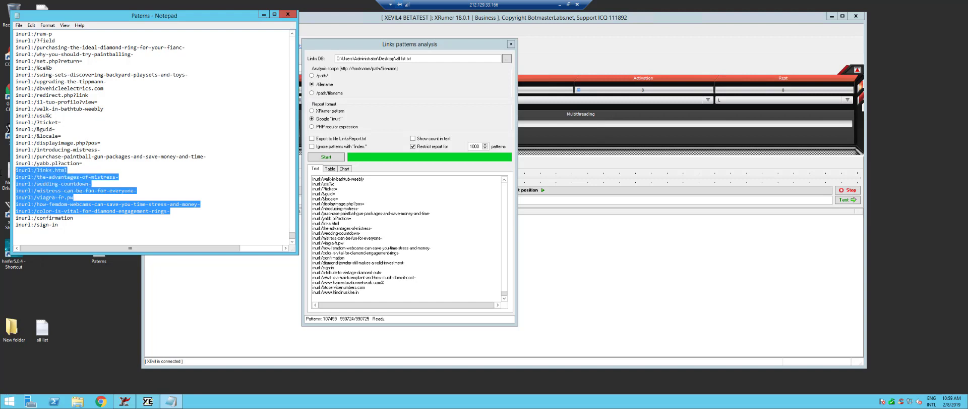
left_click_drag(179, 211, 4, 172)
left_click_drag(181, 211, 16, 176)
key("Delete")
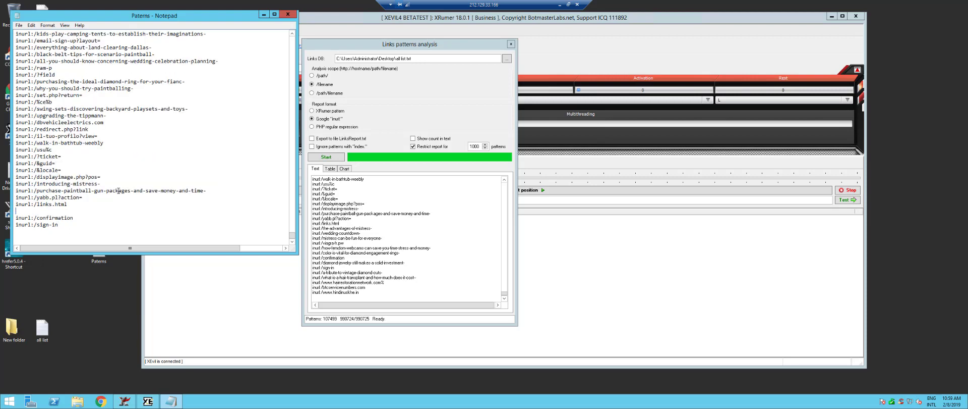
key("Delete")
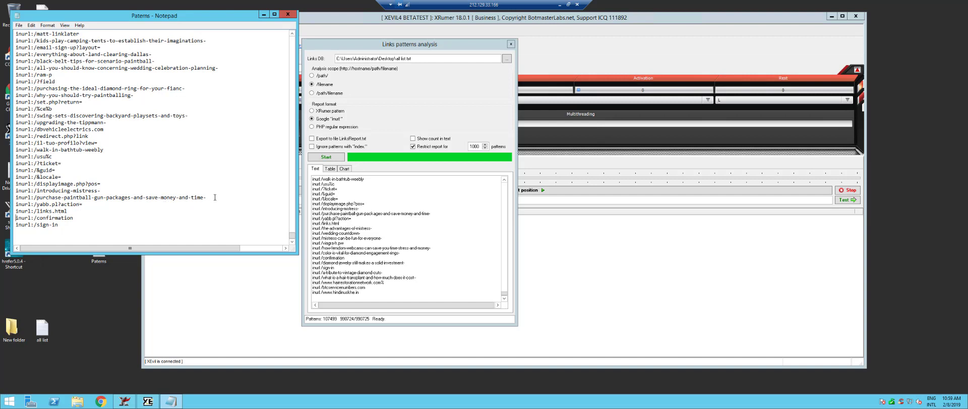
Step: Delete the introducing-mistress, purchase-paintball-gun-packages-and-save-money-and-time and walk-in-bathtub-weekly lines along with the blank lines they leave
left_click_drag(212, 197, 4, 192)
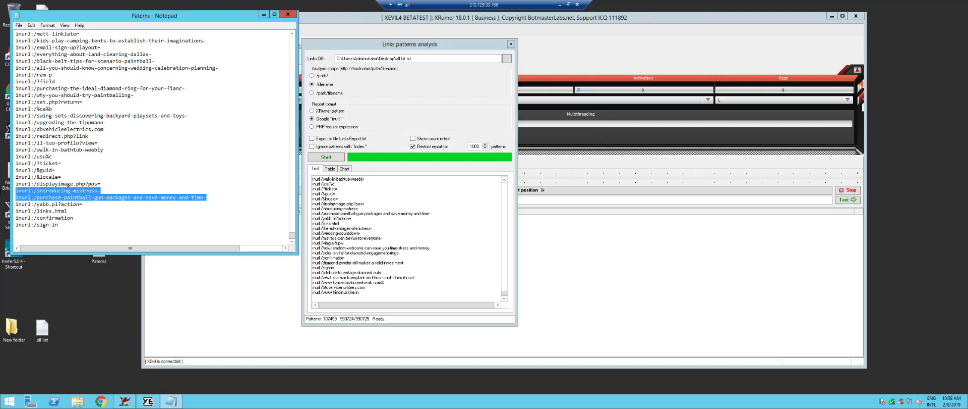
key("Delete")
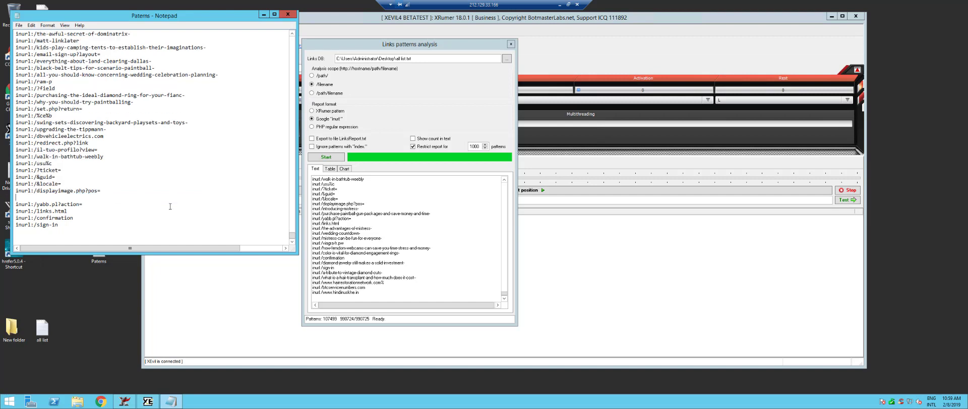
key("Delete")
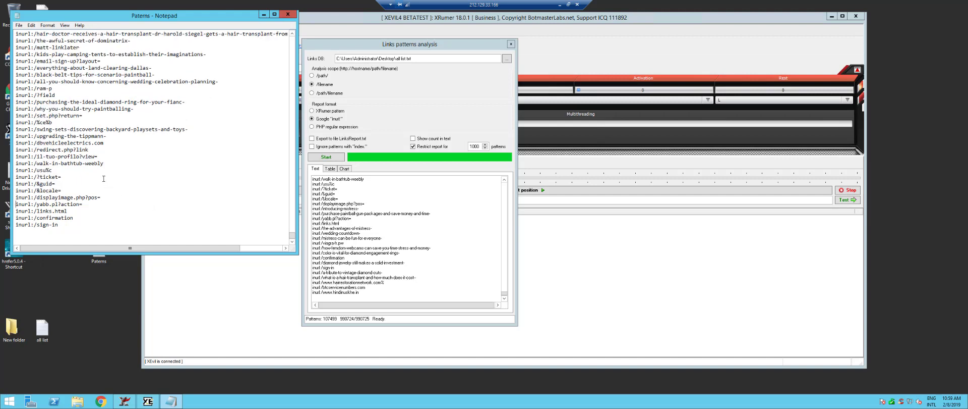
left_click_drag(103, 163, 8, 163)
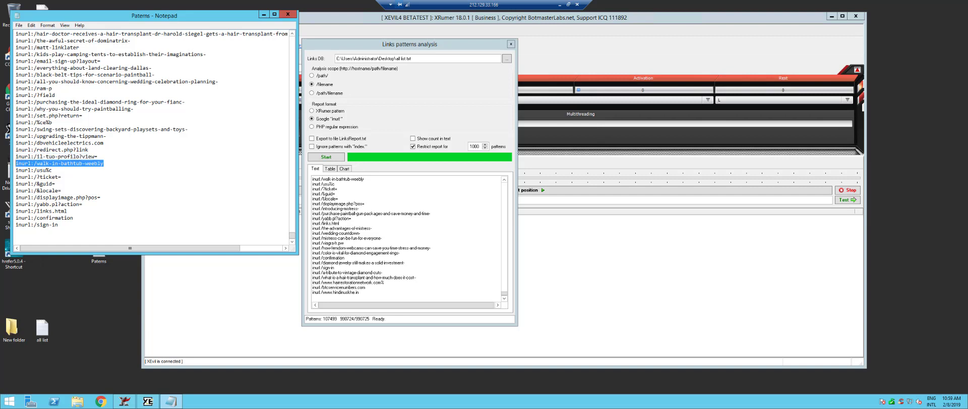
key("Delete")
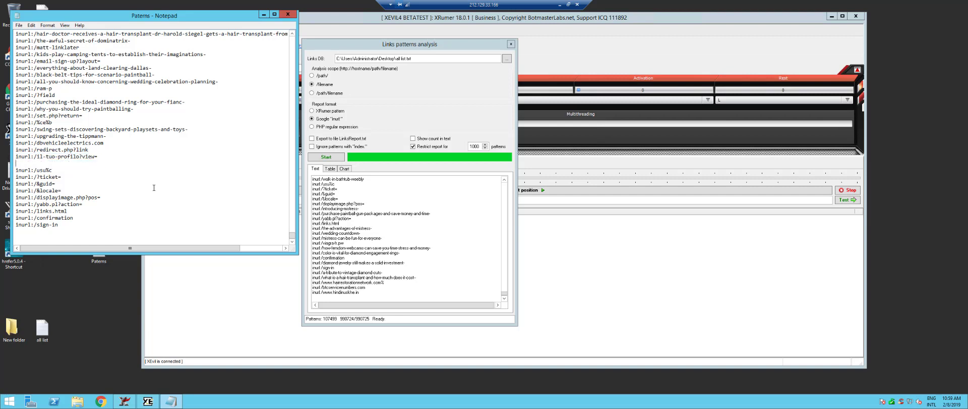
key("Delete")
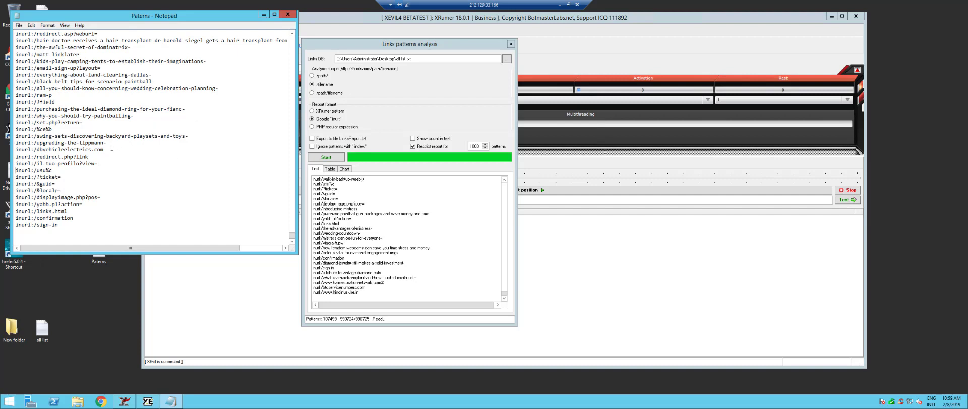
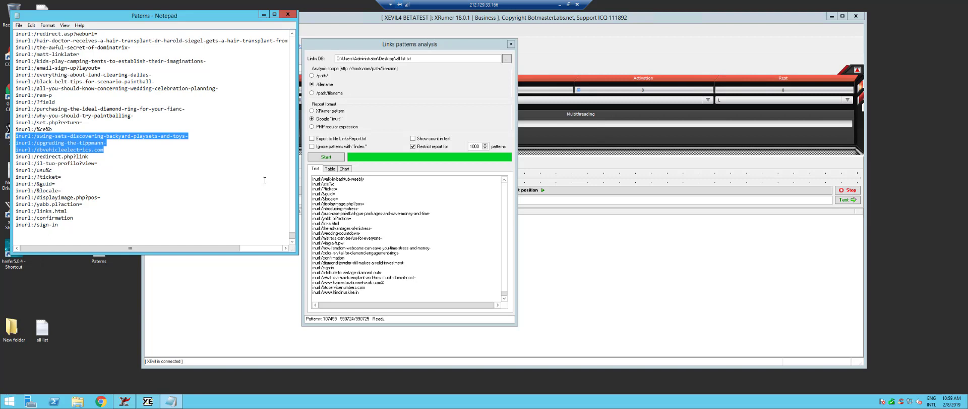
Step: Delete the lines from swing-sets-discovering-backyard-playsets-and-toys through dbvehicleelectrics.com, plus the purchasing-the-ideal-diamond-ring-for-your-fianc and why-you-should-try-paintballing lines, leaving no blank lines
key("Delete")
key("Delete")
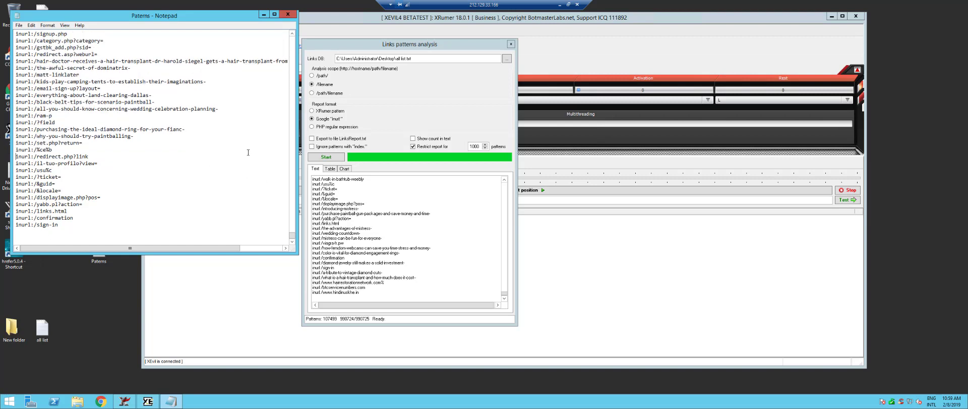
left_click_drag(133, 136, 15, 129)
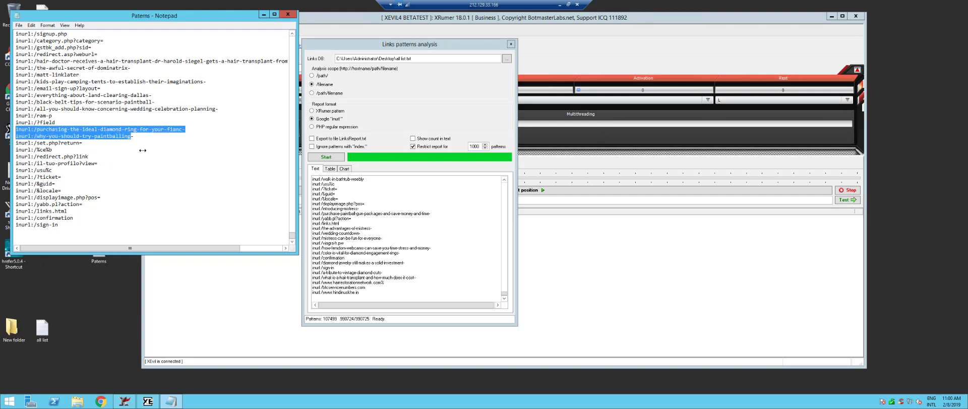
key("Delete")
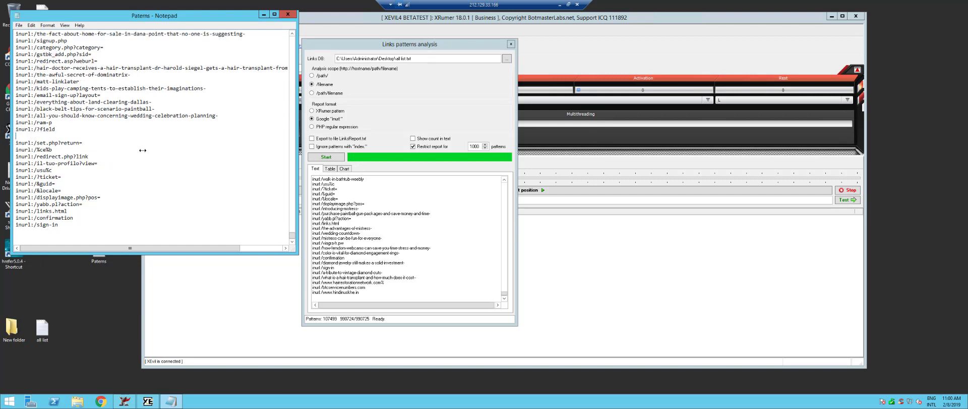
key("Delete")
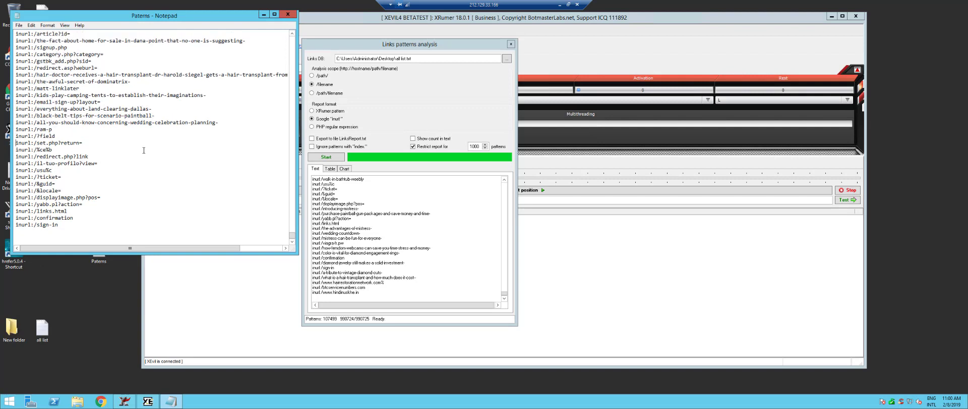
Step: Display the link pattern results as a table from its first row, and delete the lines from the-fact-about-home-for-sale-in-dana-point through all-you-should-know-concerning-wedding-celebration-planning
left_click(331, 169)
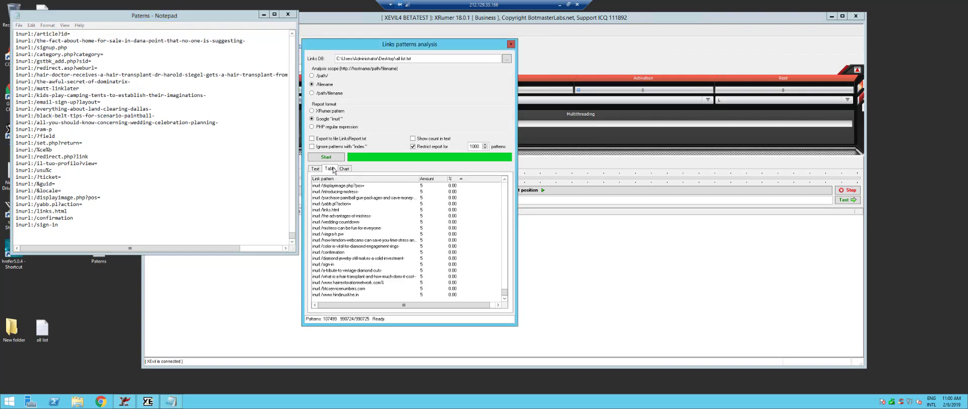
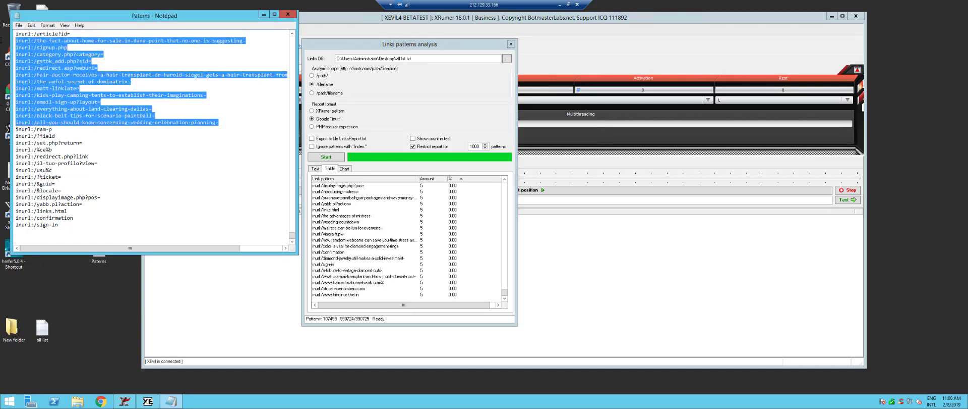
key("Delete")
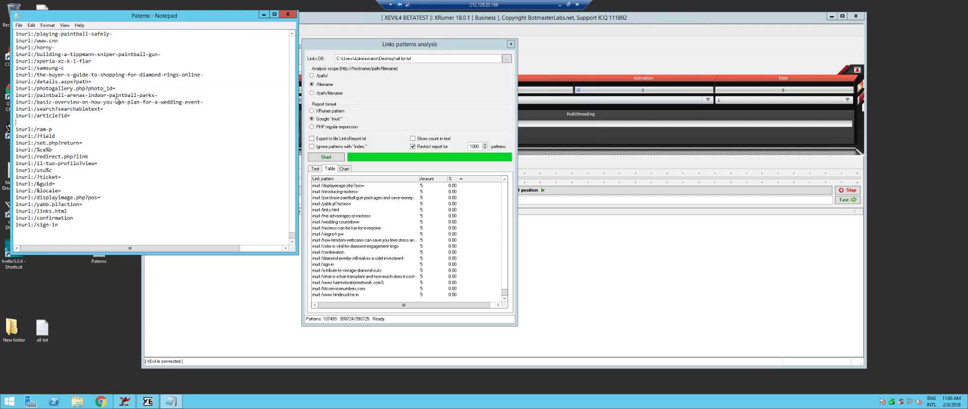
key("Delete")
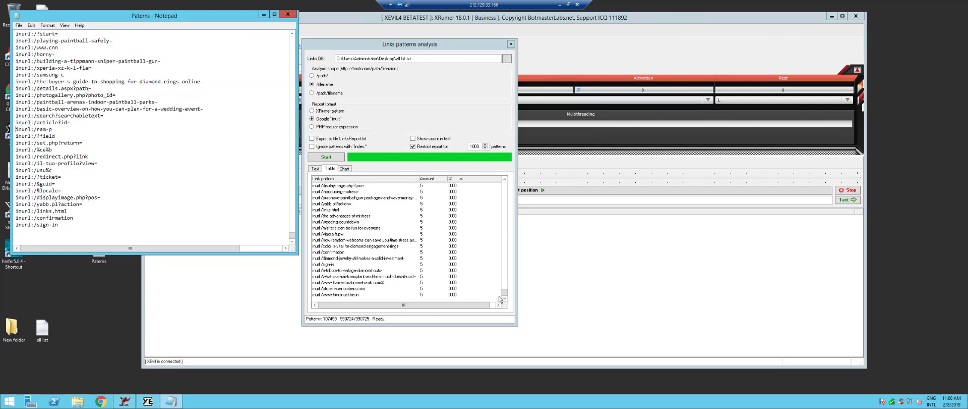
left_click_drag(505, 291, 506, 179)
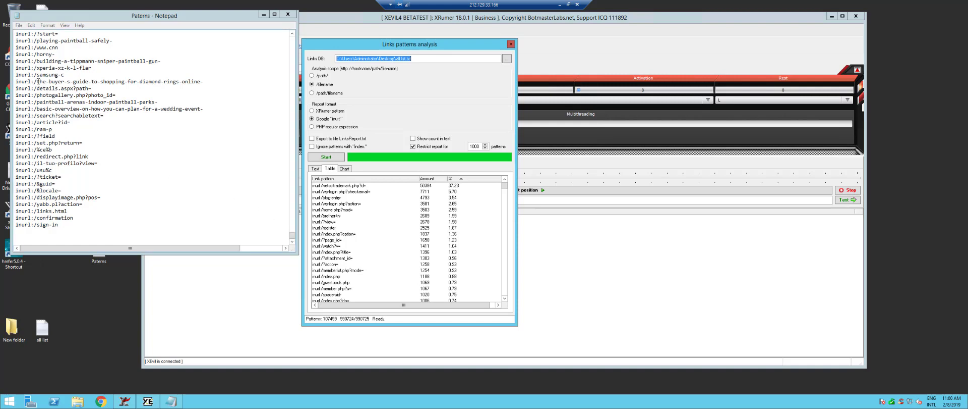
Step: Delete the horny and building-a-tippmann-sniper-paintball-gun lines from the pattern list, along with the blank lines they leave
left_click_drag(60, 54, 16, 54)
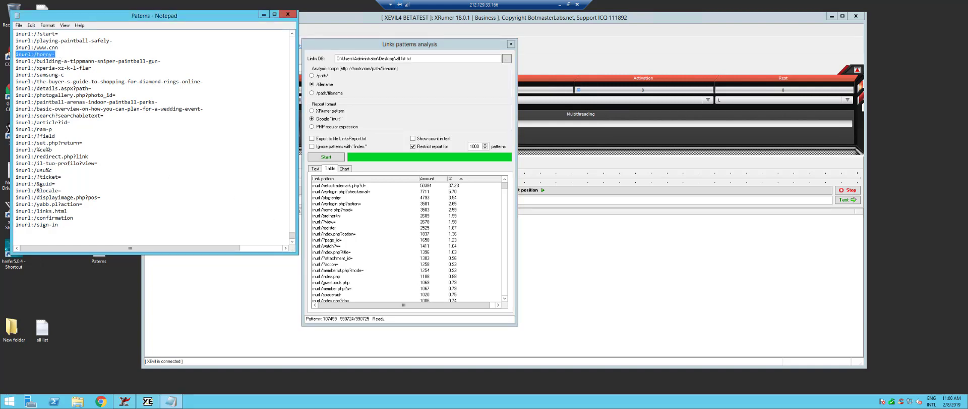
key("Delete")
key("Delete")
left_click_drag(162, 61, 16, 61)
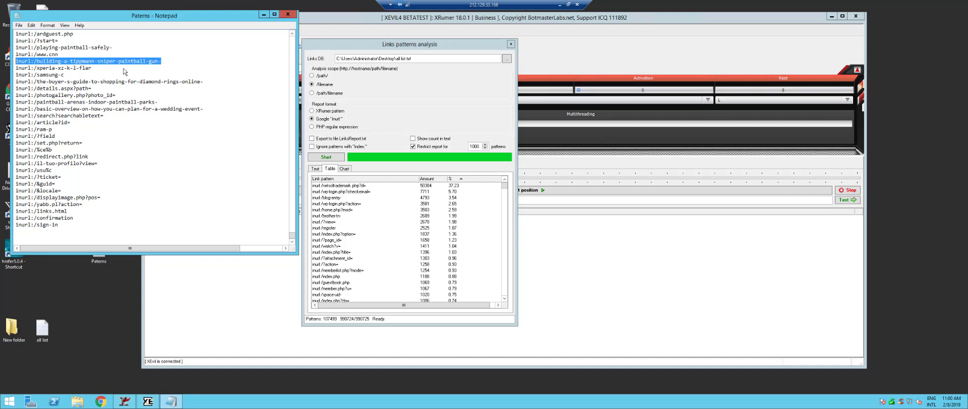
key("Delete")
key("Delete")
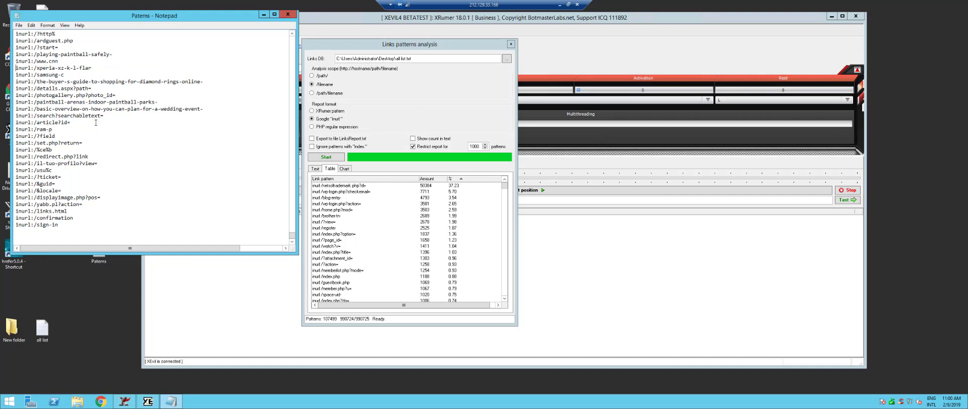
Step: Delete the lines from photogallery.php?photo_id= through basic-overview-on-how-you-can-plan-for-a-wedding-event and from playing-paintball-safely through the-buyer-s-guide-to-shopping-for-diamond-rings-online
left_click_drag(209, 108, 16, 95)
key("BackSpace")
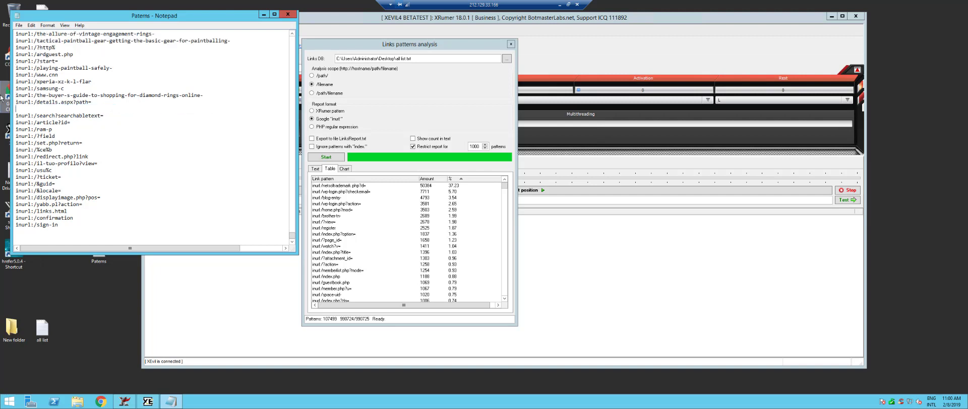
key("Delete")
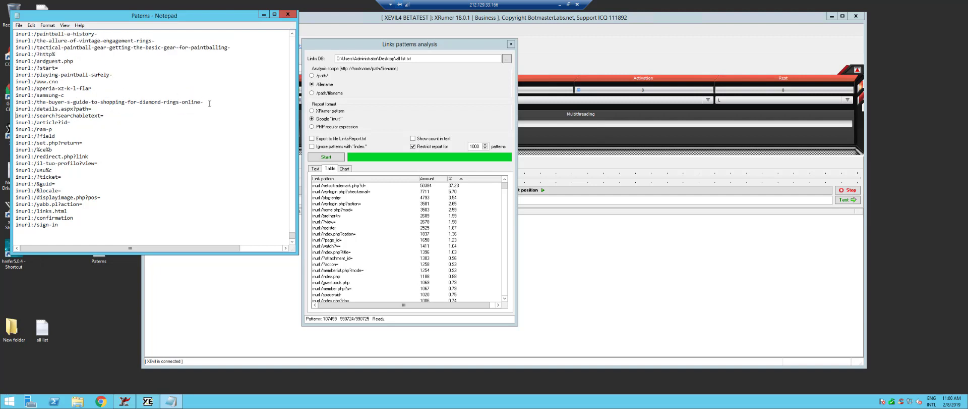
mouse_move(204, 102)
left_mouse_down()
mouse_move(16, 95)
mouse_move(2, 89)
mouse_move(2, 73)
left_mouse_up()
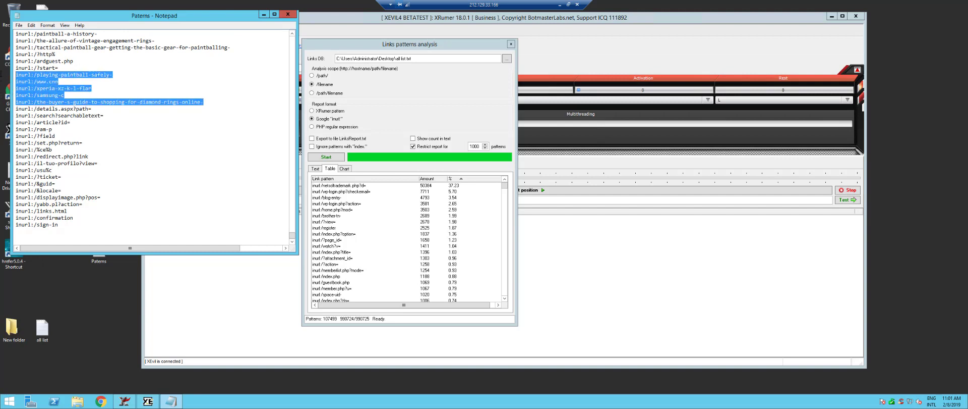
key("Delete")
key("Delete")
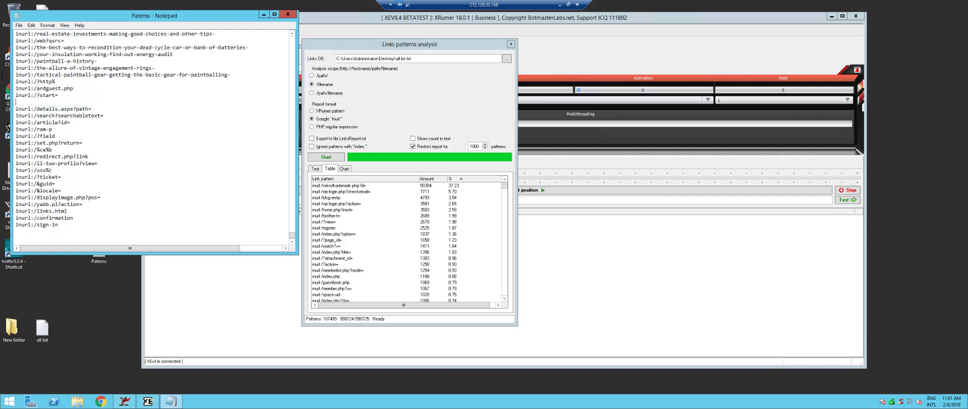
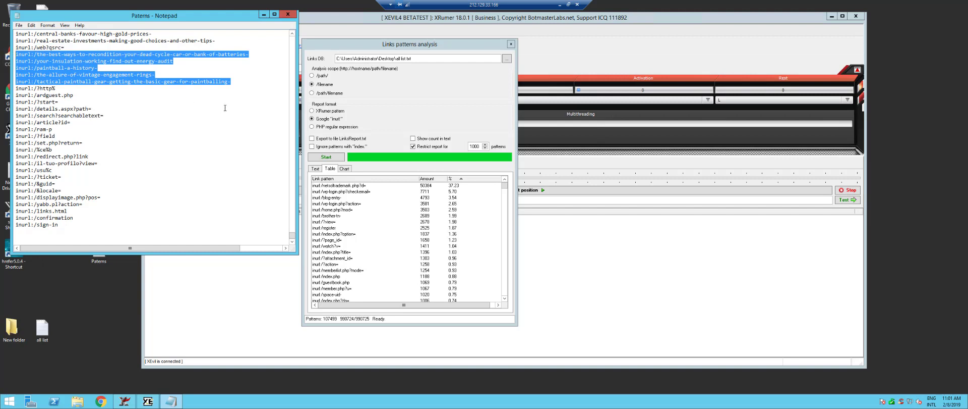
Step: Delete the five lines ending with tactical-paintball-gear-getting-the-basic-gear-for-paintballing and the lines from engagement-ring-symbol-of-promise-and-affection through real-estate-investments-making-good-choices-and-other-tips
key("Delete")
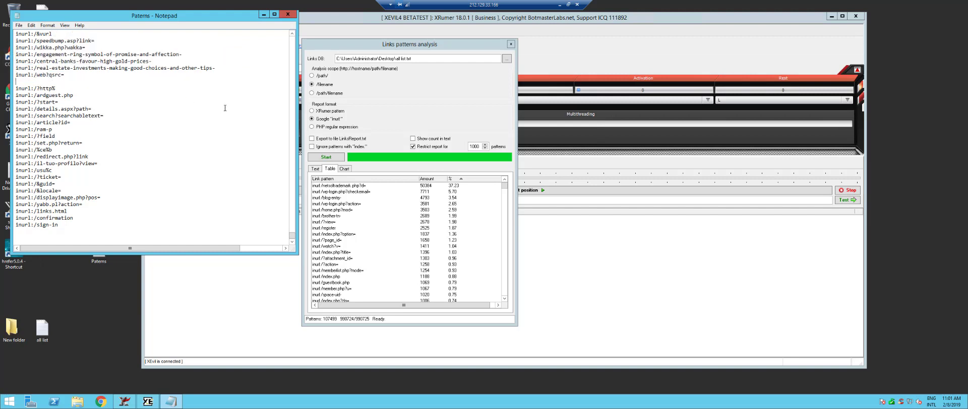
key("Delete")
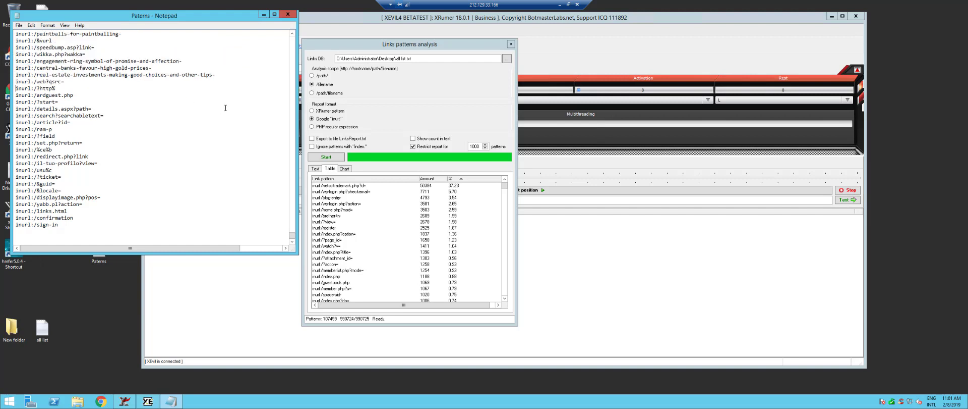
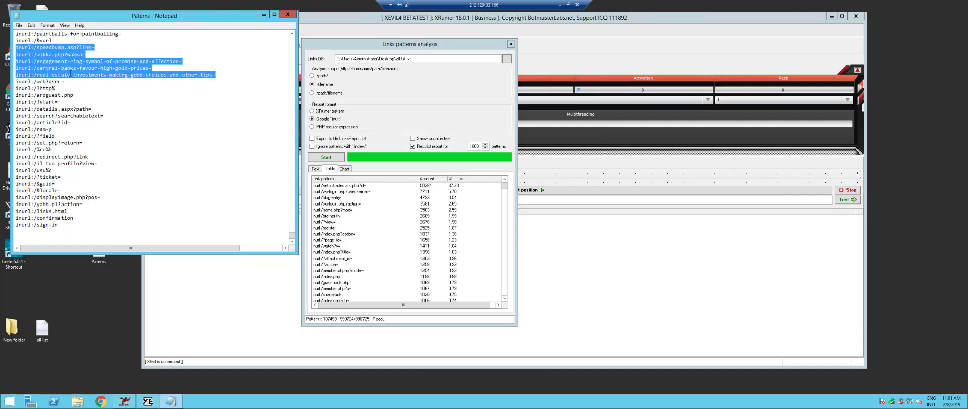
left_click_drag(216, 75, 15, 61)
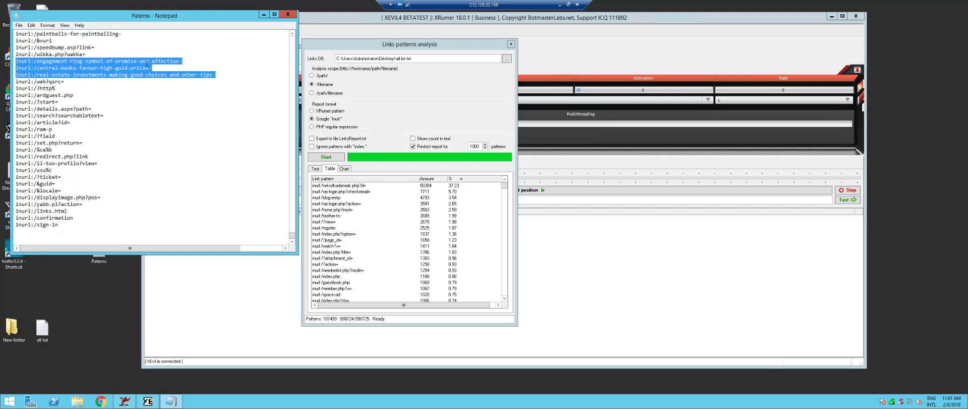
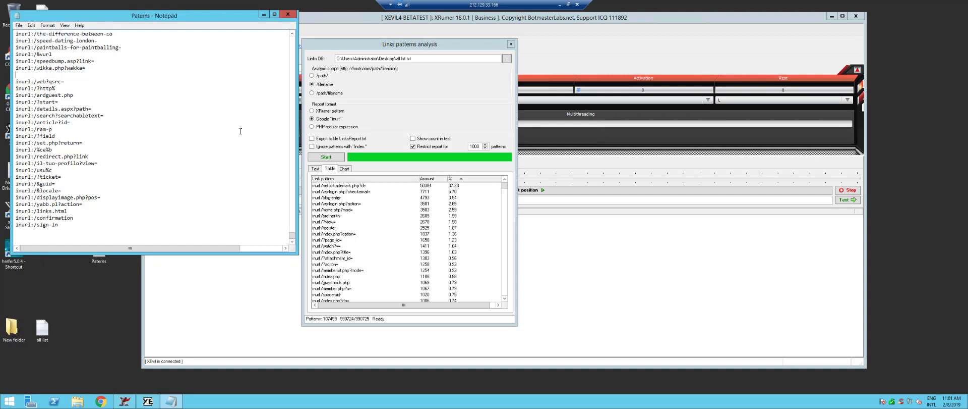
key("Delete")
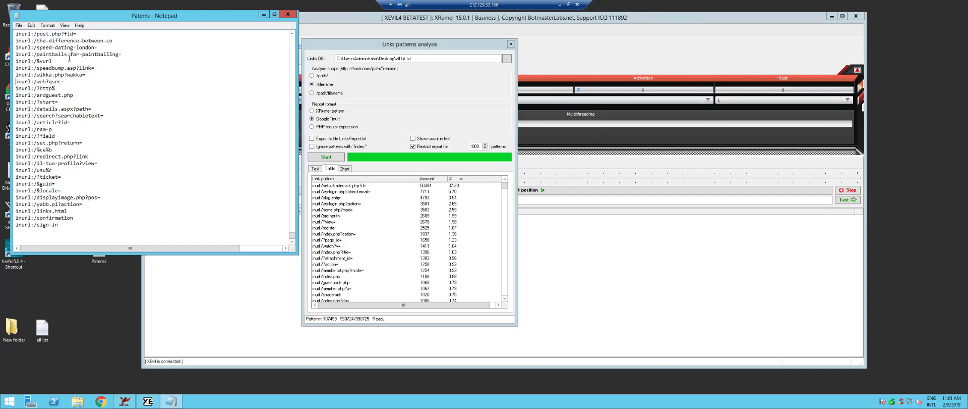
Step: Delete the lines from the-difference-between-co through paintballs-for-paintballing and from the-nuances-of-femdom through getting-yourself-the-right-bespoke-ring, leaving no blank lines
left_click_drag(123, 54, 2, 40)
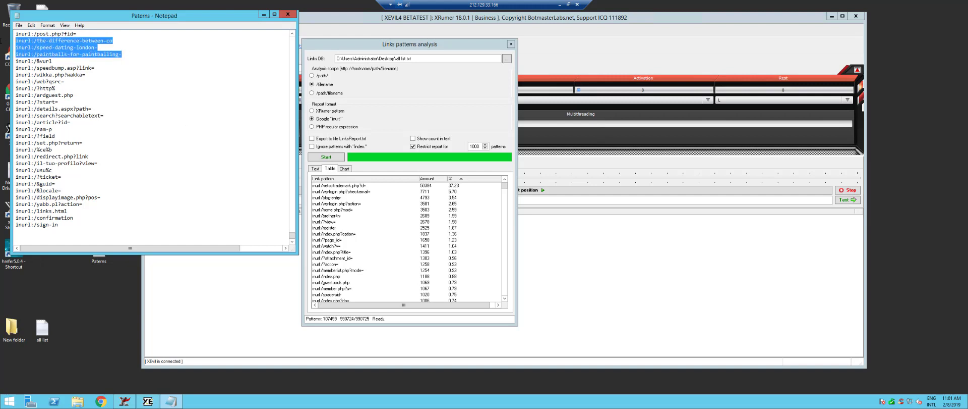
key("Delete")
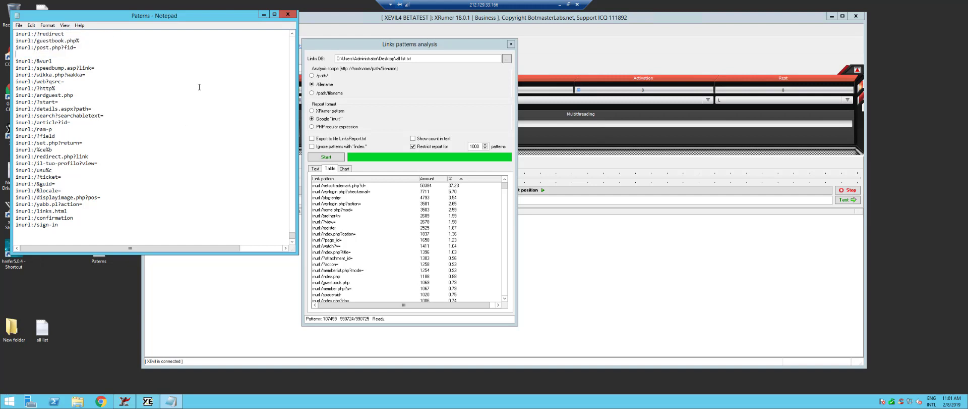
key("Delete")
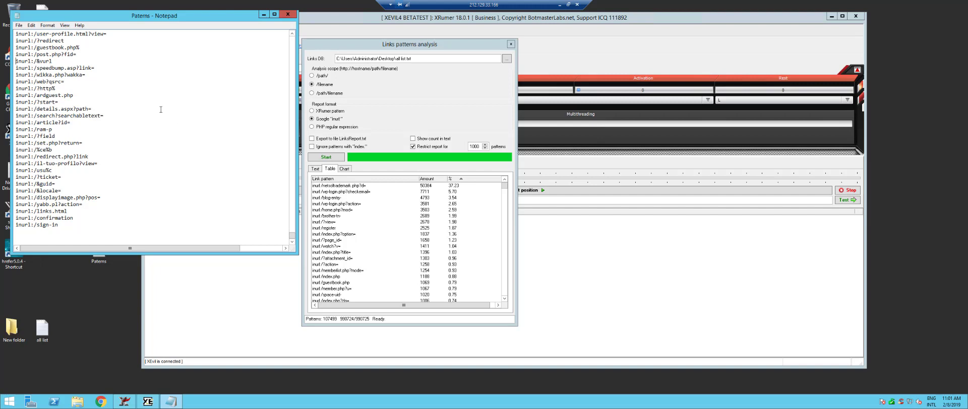
scroll(161, 112, "up", 3)
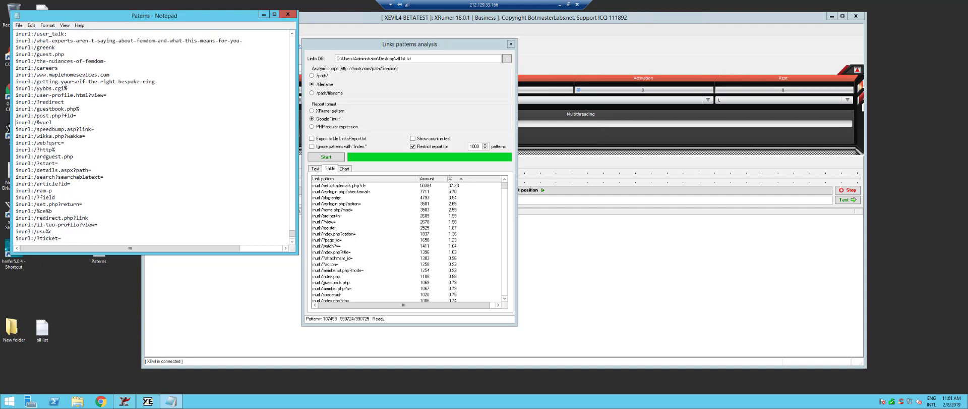
left_click_drag(158, 81, 1, 59)
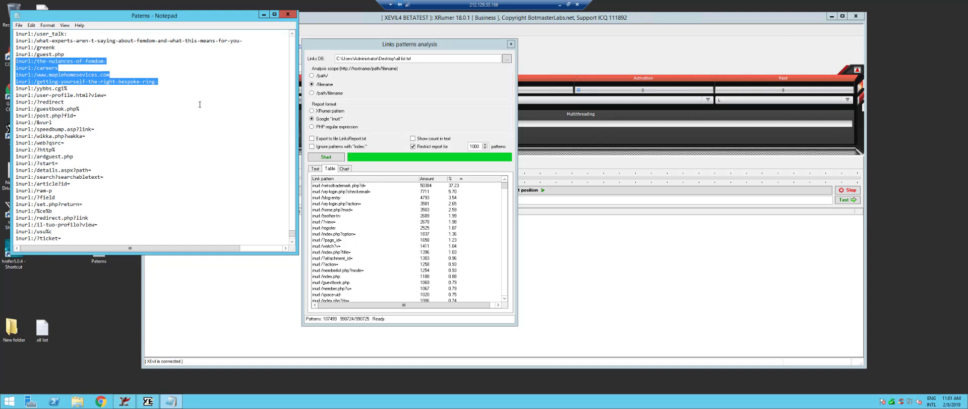
key("Delete")
key("Delete")
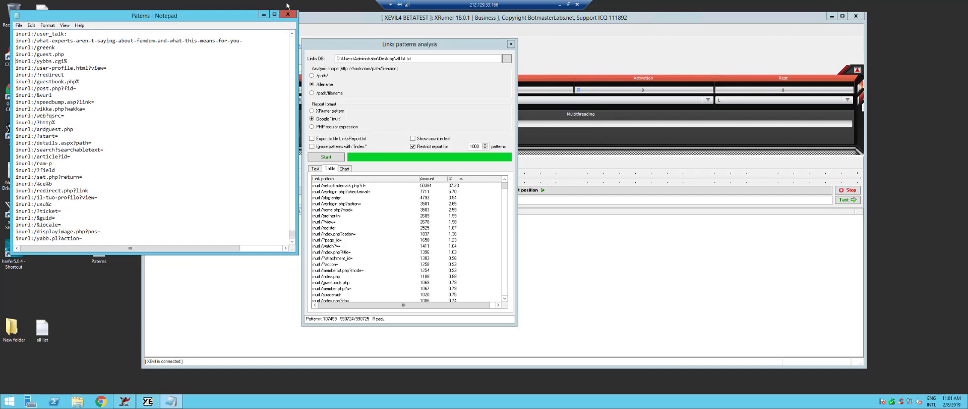
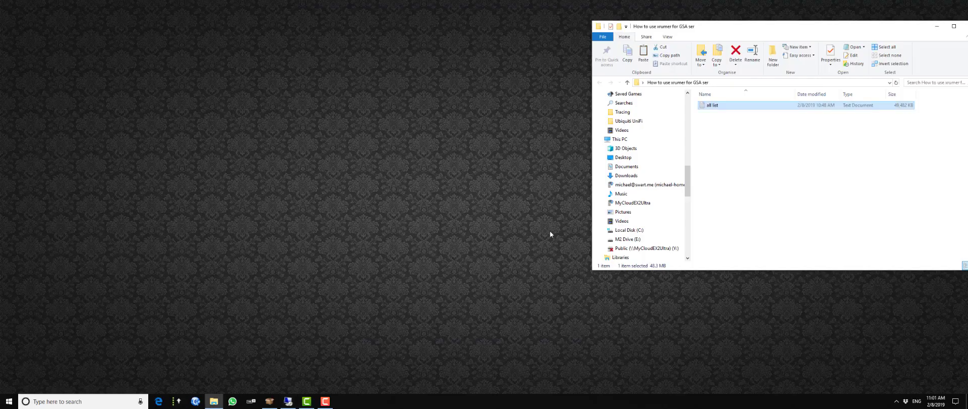
Step: Paste the copied Paterns file into the local How to use xrumer for GSA ser folder, and open it briefly to check its contents
left_click(743, 148)
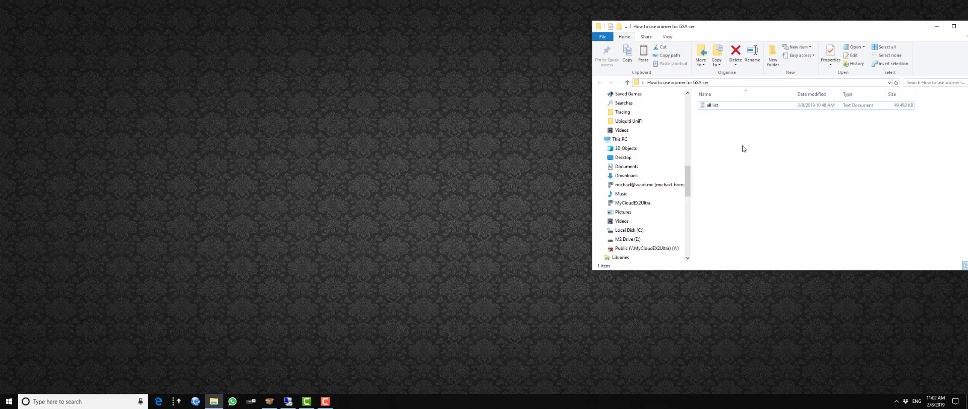
right_click(743, 149)
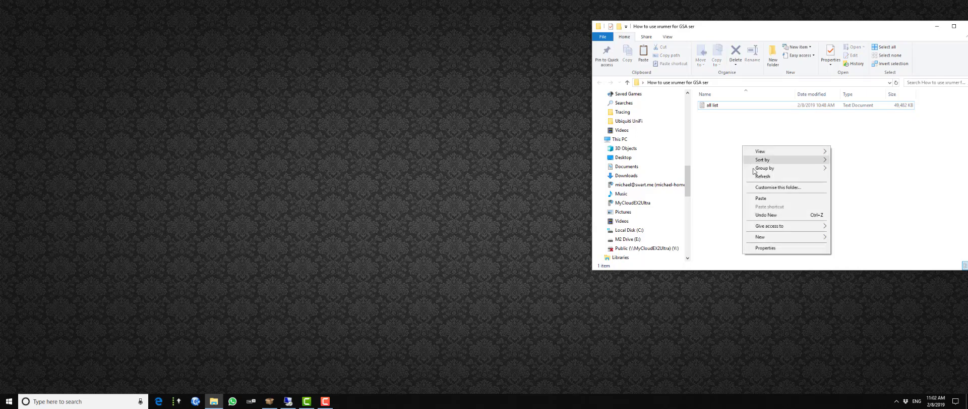
left_click(762, 198)
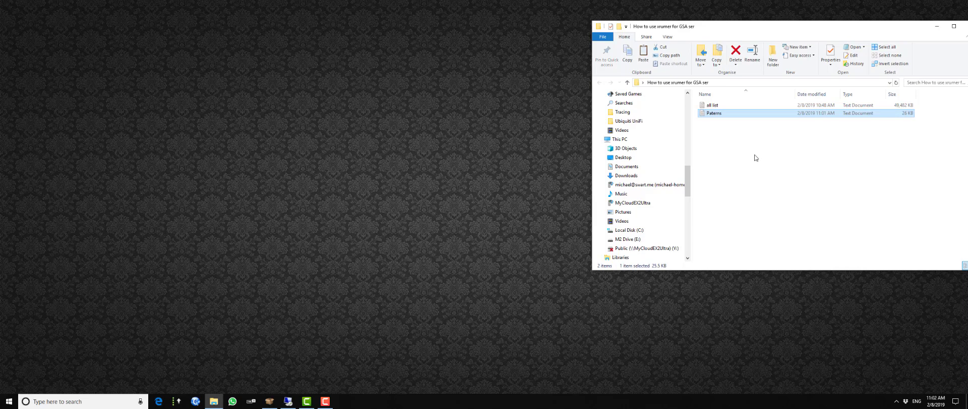
double_click(720, 113)
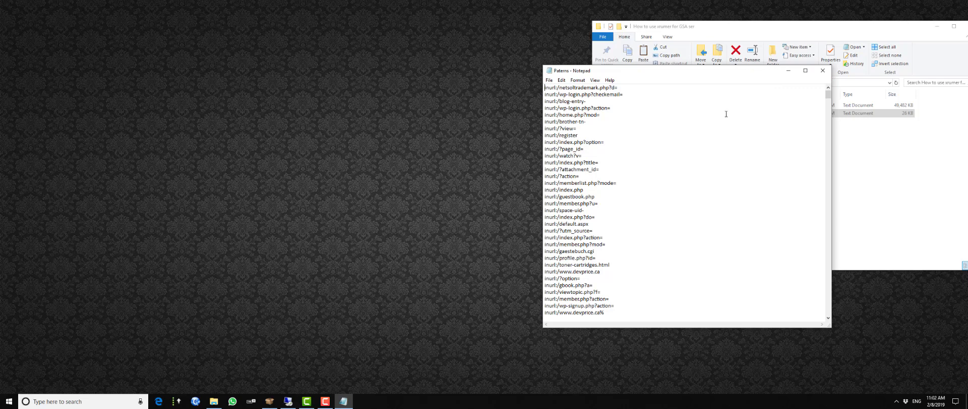
left_click(822, 70)
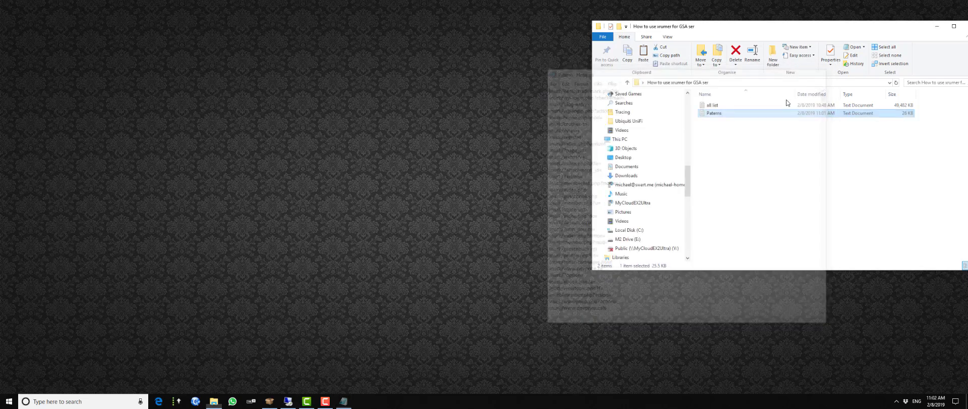
Step: Duplicate the Paterns file within the How to use xrumer for GSA ser folder and open the copy
right_click(716, 114)
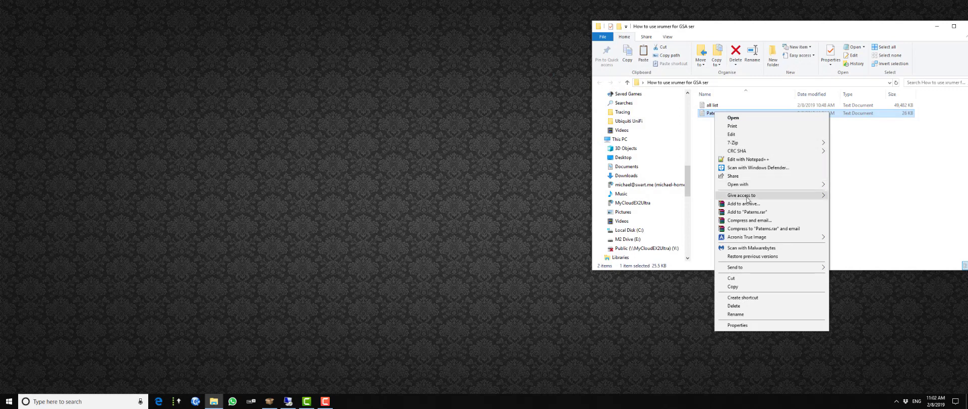
left_click(733, 286)
key("ctrl+v")
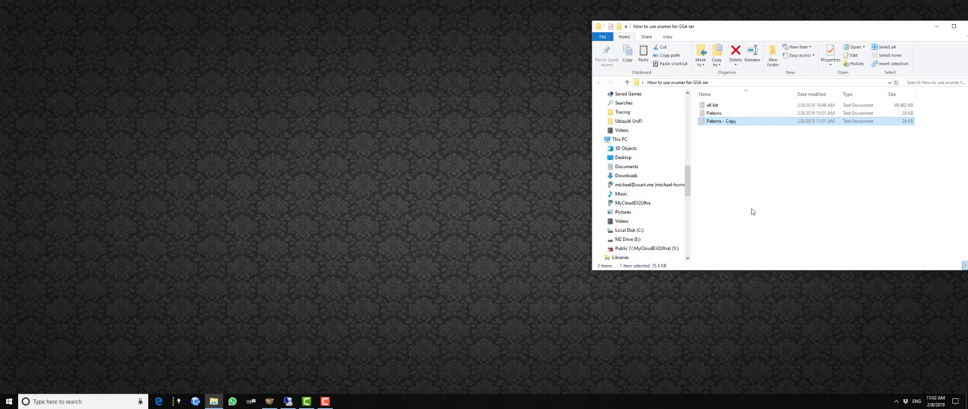
double_click(731, 121)
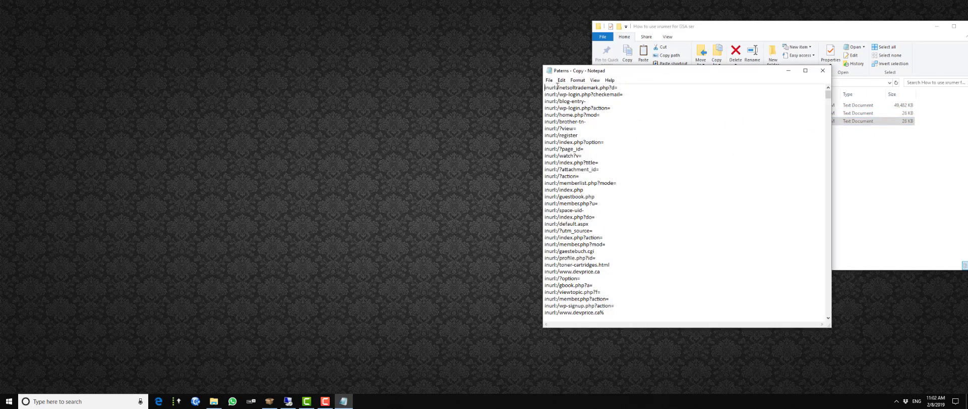
Step: Remove every occurrence of "inurl:" from the Paterns - Copy file by replacing it with nothing
left_click_drag(558, 87, 545, 87)
right_click(555, 87)
left_click(574, 112)
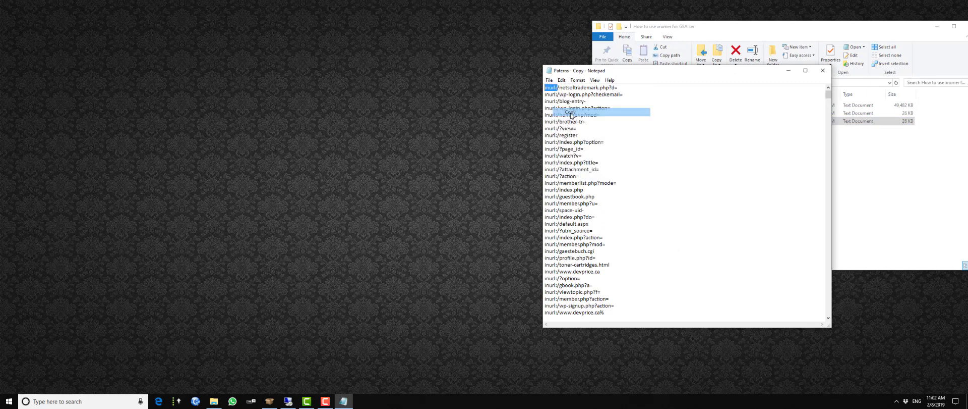
left_click(561, 80)
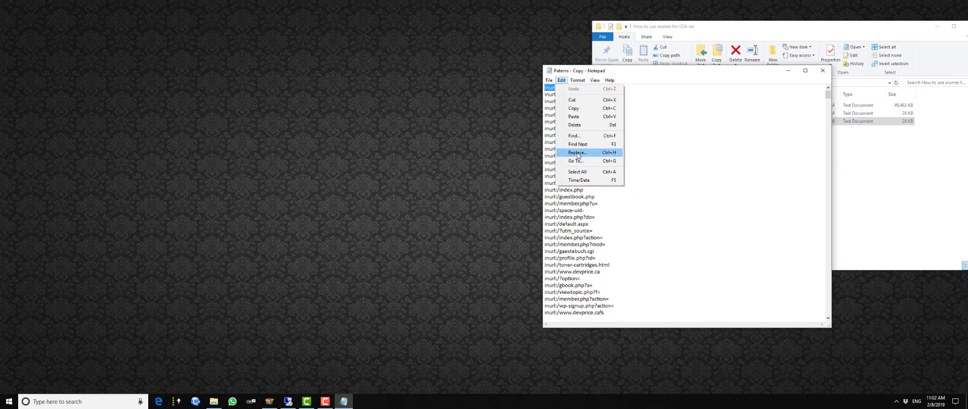
left_click(579, 153)
type("inurl:")
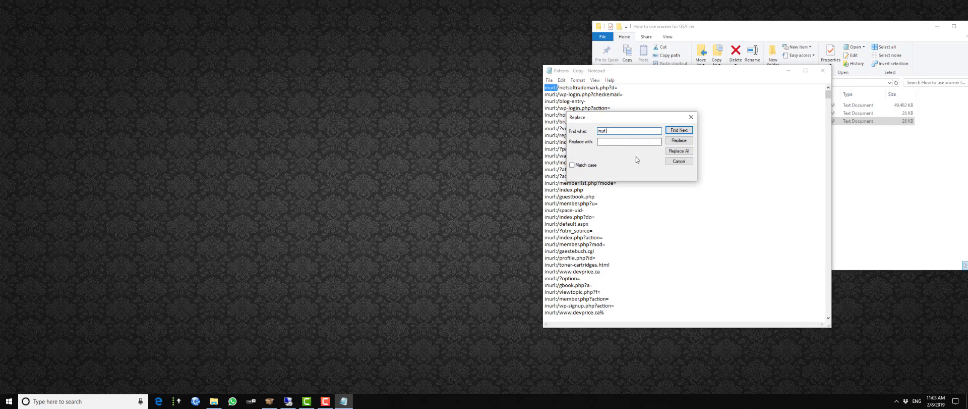
left_click(676, 154)
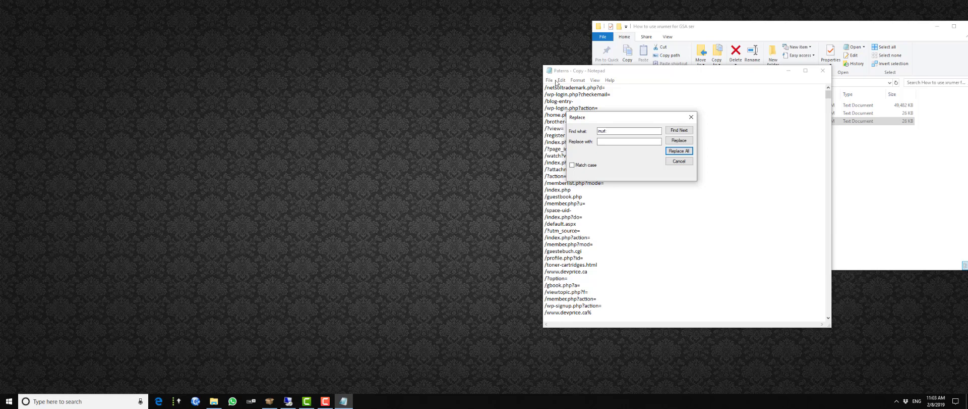
left_click(691, 117)
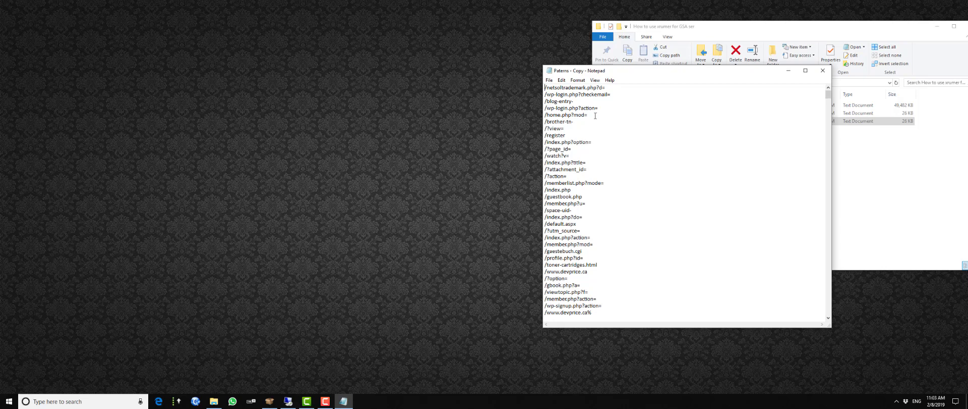
Step: Copy all the stripped lines in Paterns - Copy, and close the file with its changes saved
right_click(563, 149)
left_click(585, 201)
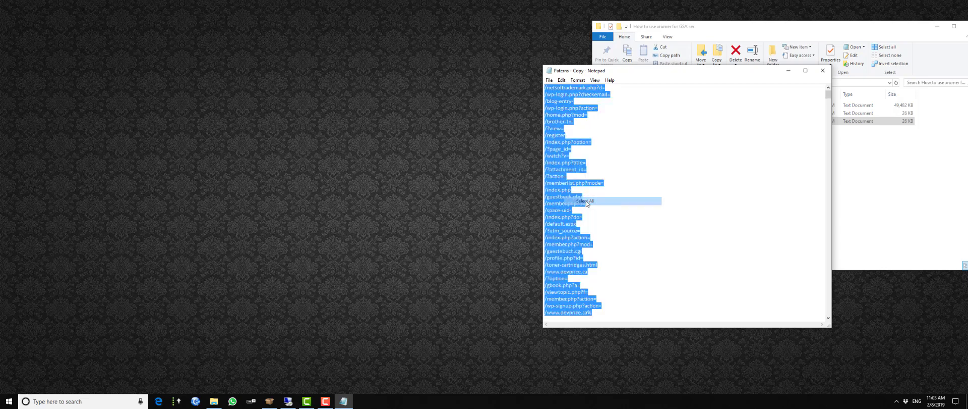
right_click(553, 125)
left_click(574, 149)
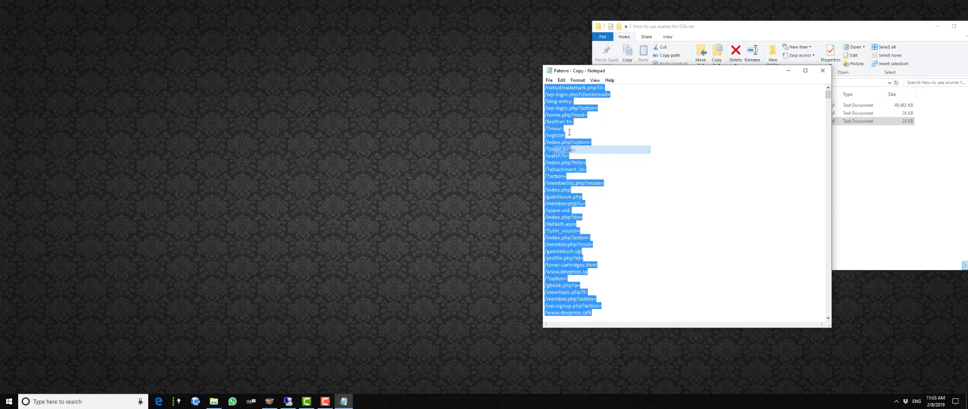
left_click(823, 71)
left_click(463, 208)
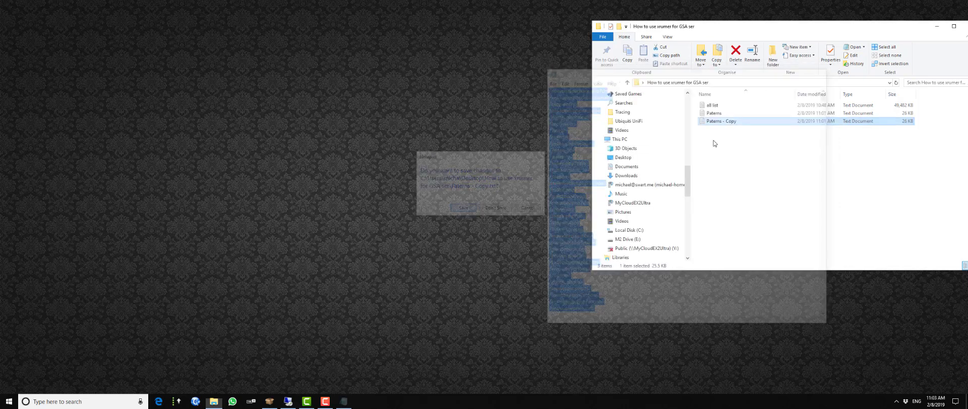
Step: Open the original Paterns file, paste the copied lines after inurl:/sign-in without extra blank lines, and close it with its changes saved
double_click(714, 113)
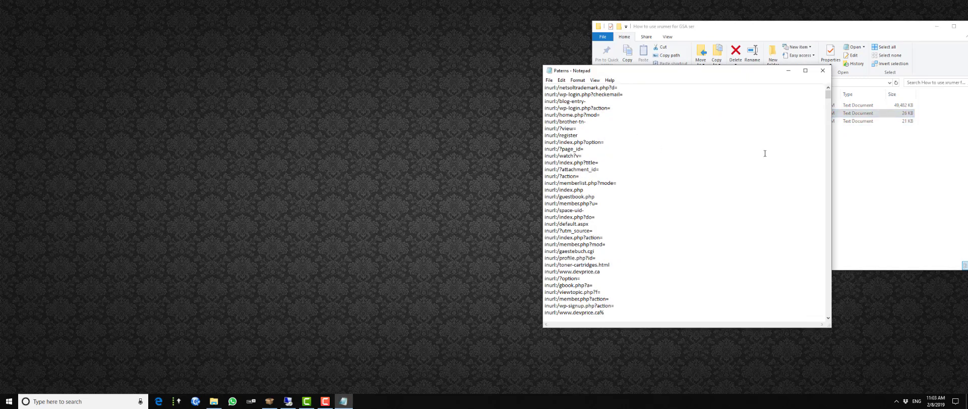
left_click_drag(830, 97, 830, 315)
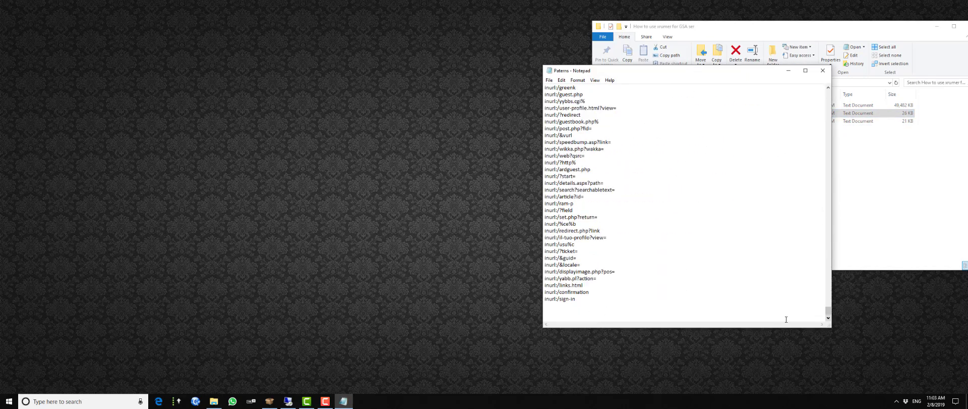
left_click(587, 310)
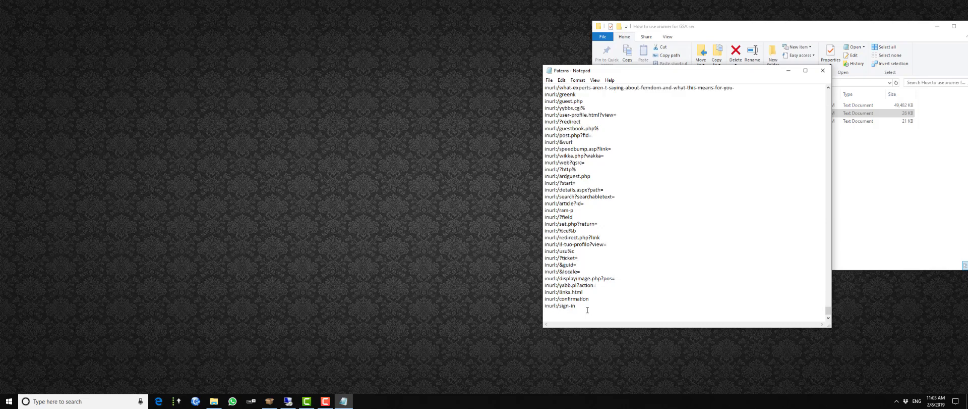
key("ctrl+v")
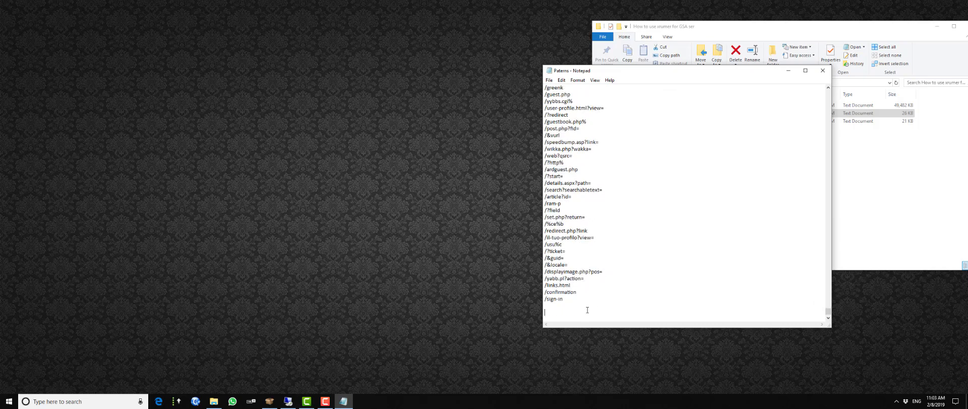
key("BackSpace")
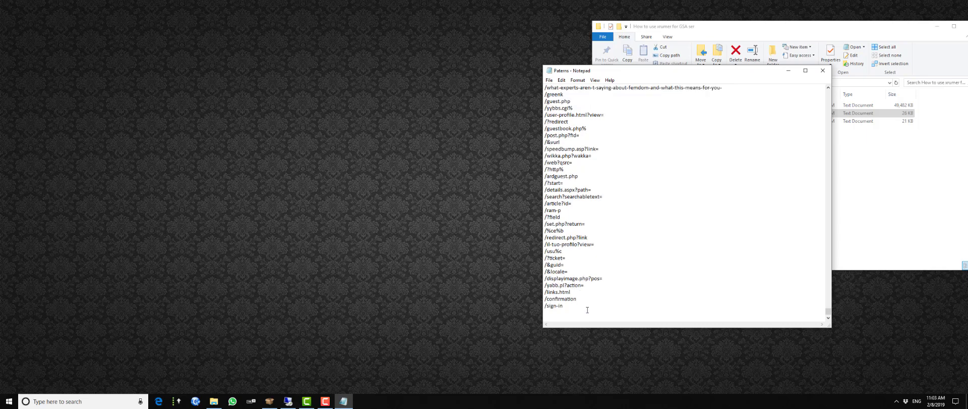
key("Return")
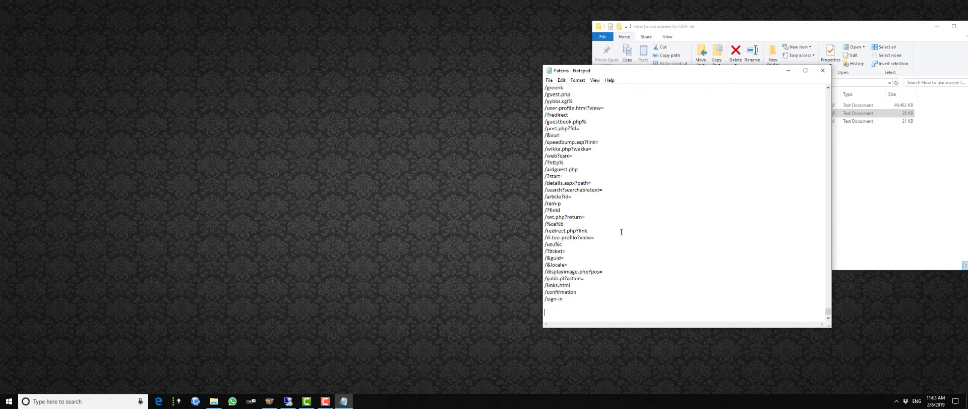
key("BackSpace")
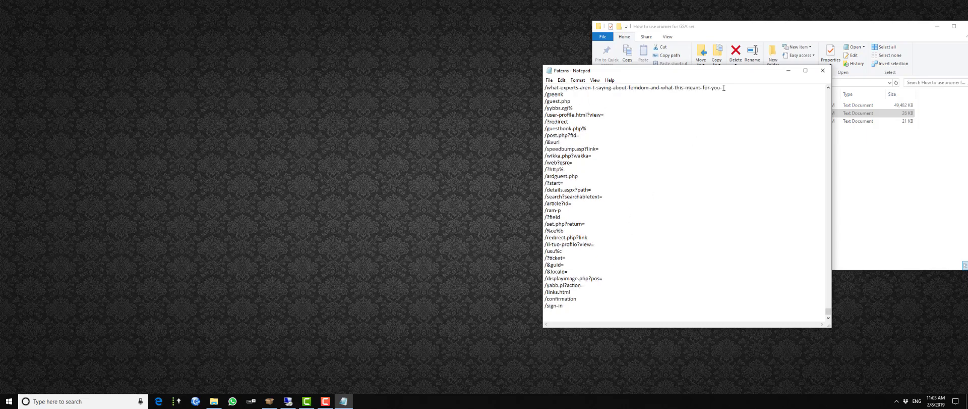
left_click(823, 70)
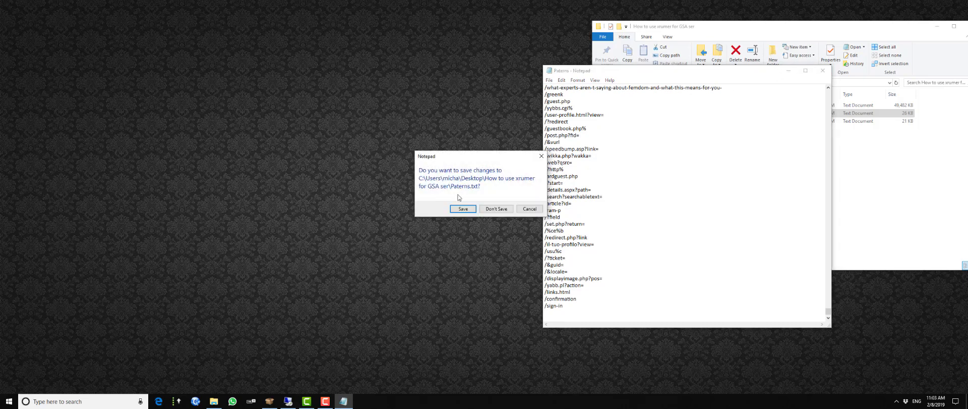
left_click(464, 208)
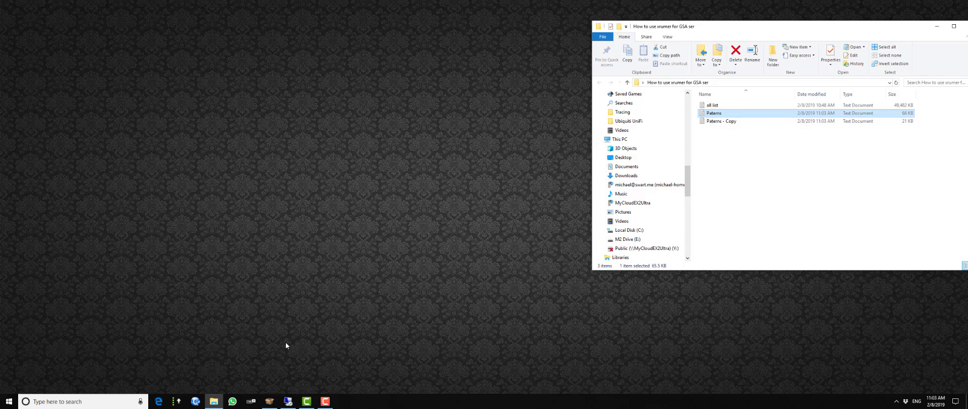
Step: Switch to ScrapeBox and enlarge its window to cover most of the desktop
mouse_move(266, 405)
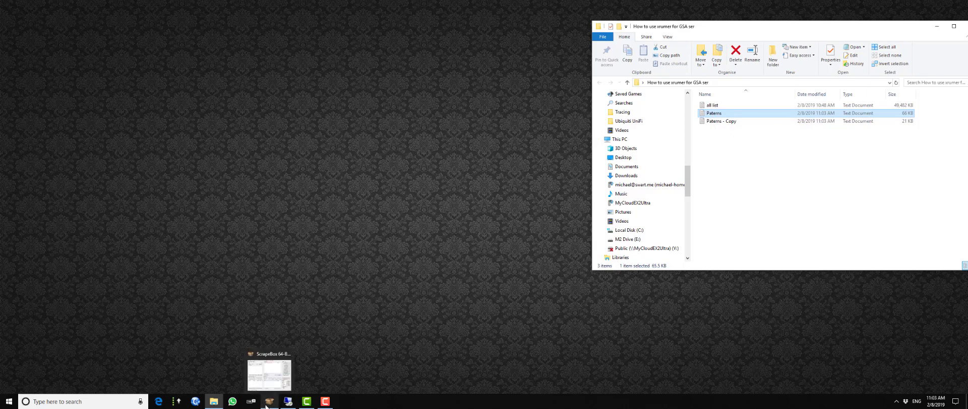
left_click(268, 402)
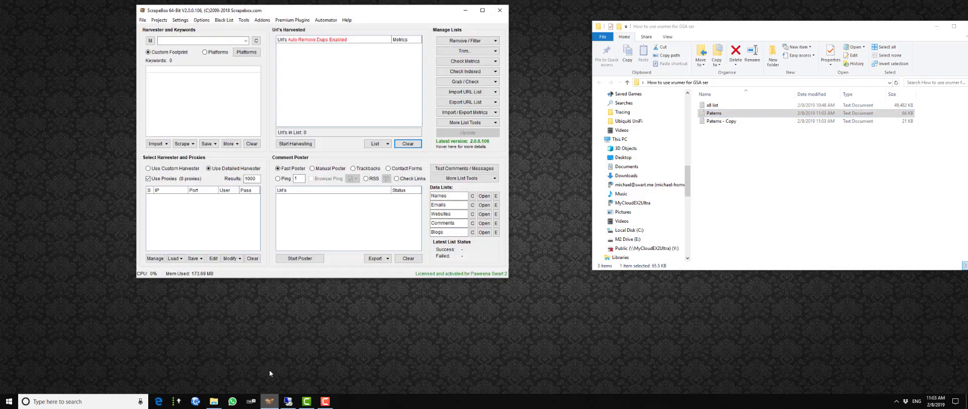
left_click_drag(136, 6, 60, 4)
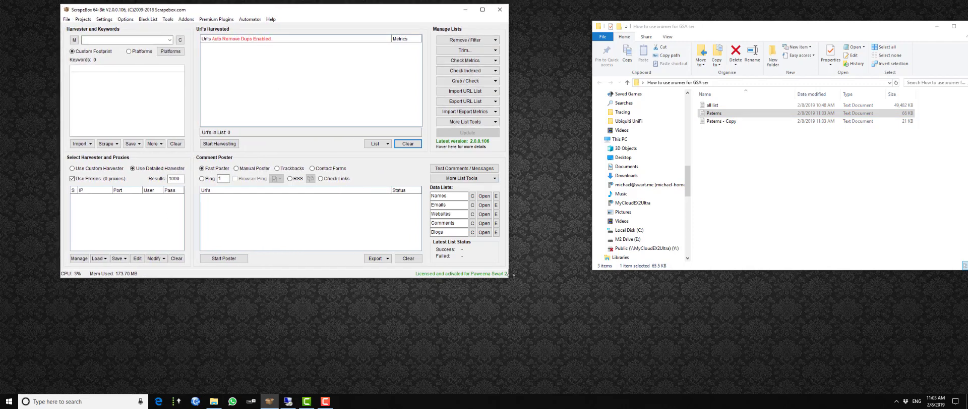
left_click_drag(507, 278, 815, 363)
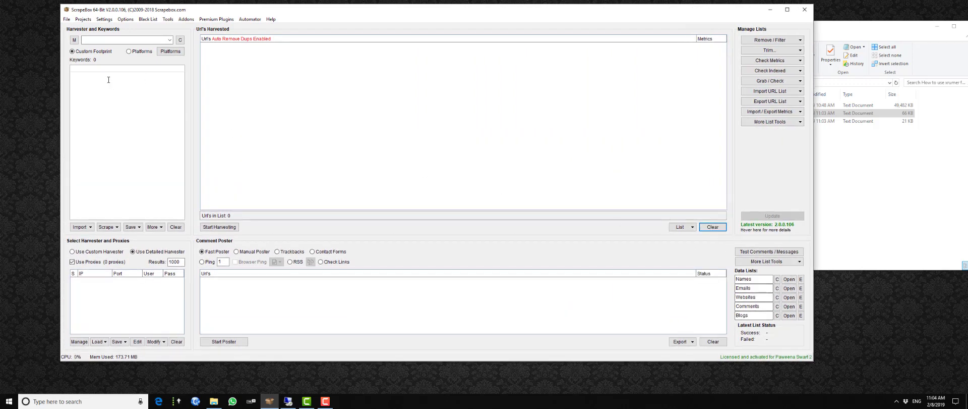
Step: Enter the keywords dogs, cats and fish on separate lines in the harvester's keyword list
left_click(94, 68)
type("dog")
key("Return")
type("cat")
key("Return")
type("fish")
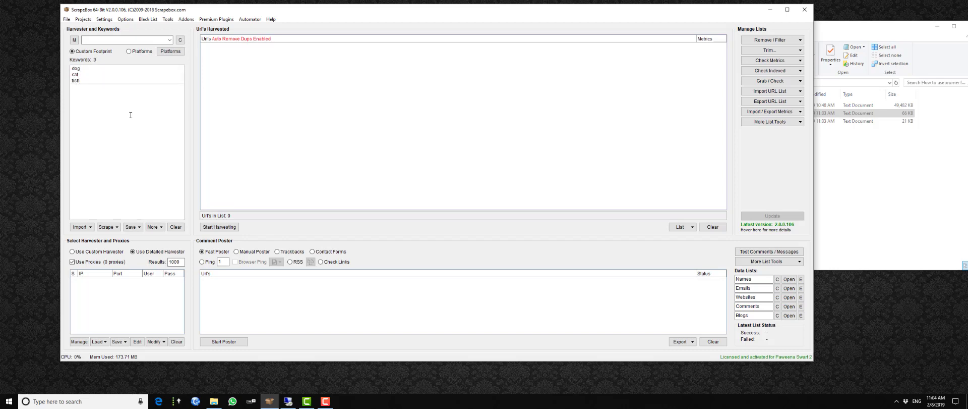
left_click(98, 66)
type("s")
key("Down")
Step: Merge the keywords with the footprints in the Paterns file from the desktop folder How to use xrumer for GSA ser
left_click(881, 162)
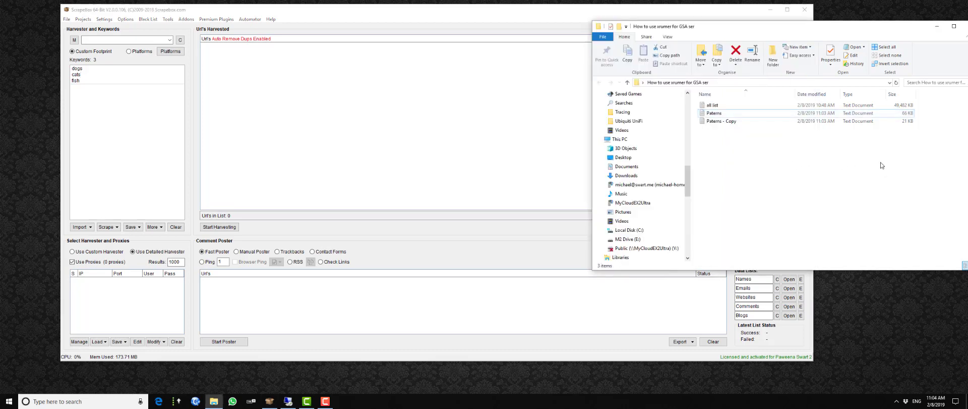
left_click(74, 40)
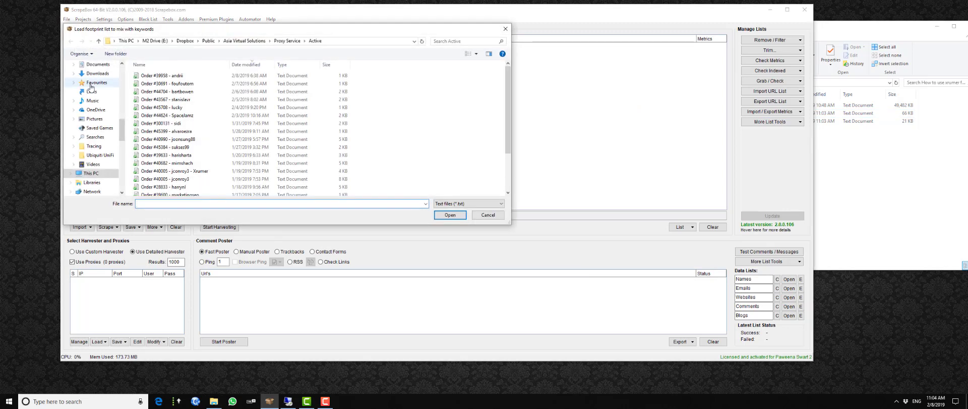
scroll(106, 85, "up", 10)
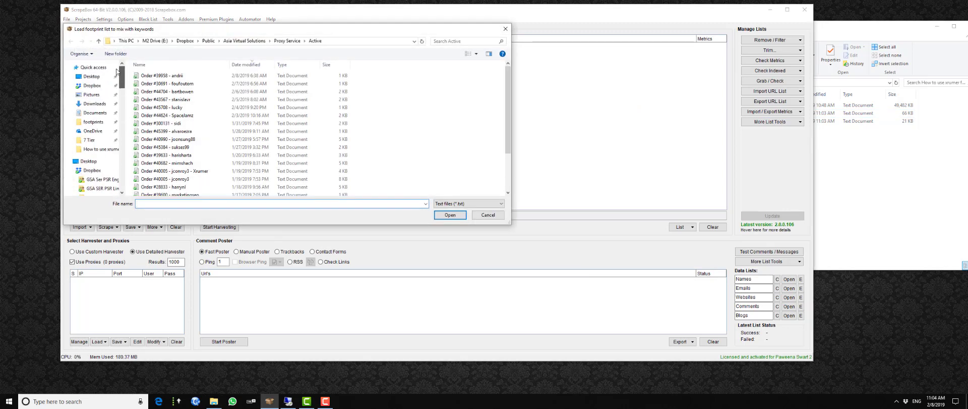
left_click(103, 79)
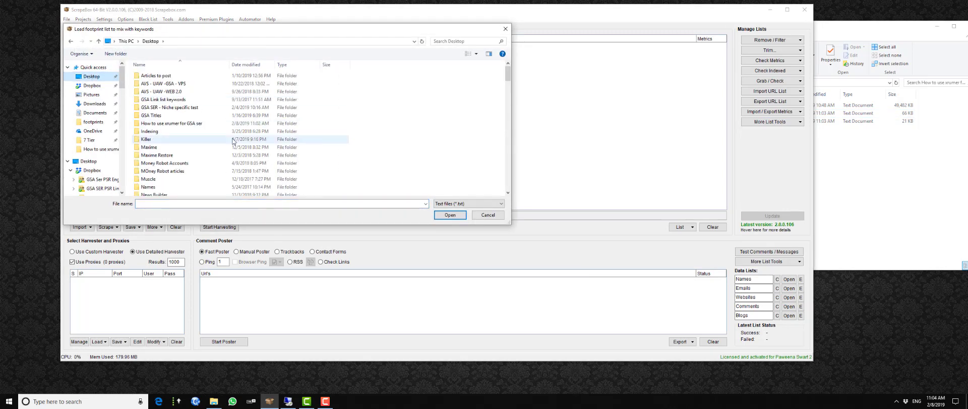
scroll(189, 151, "down", 3)
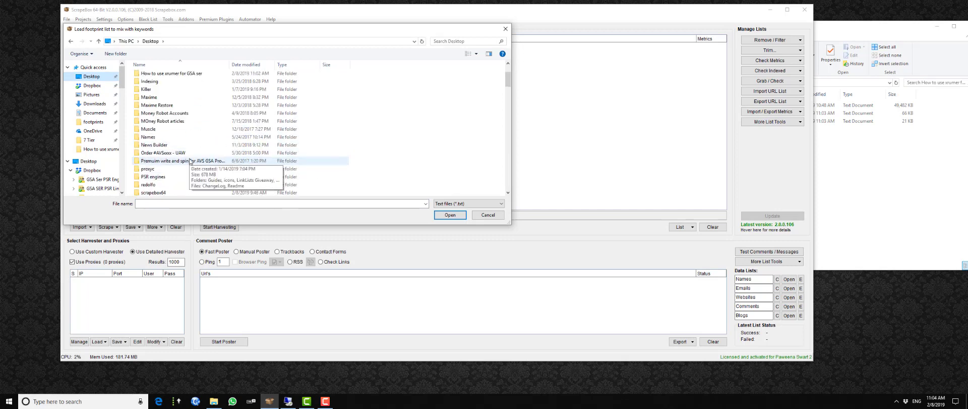
double_click(174, 97)
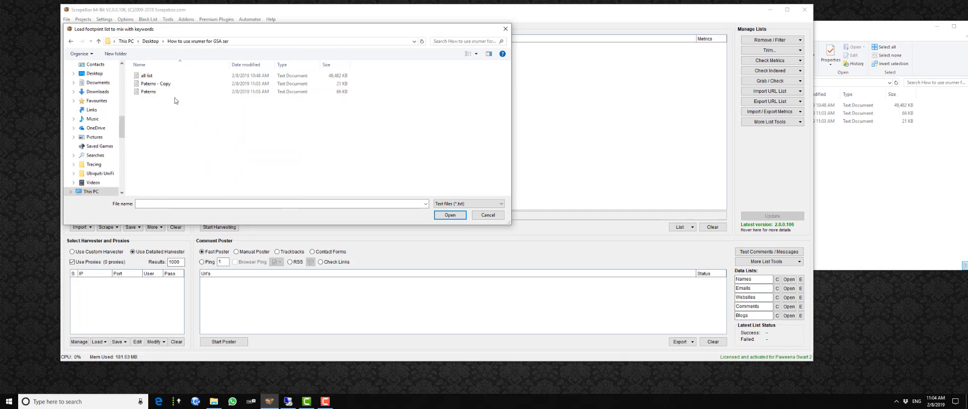
double_click(148, 92)
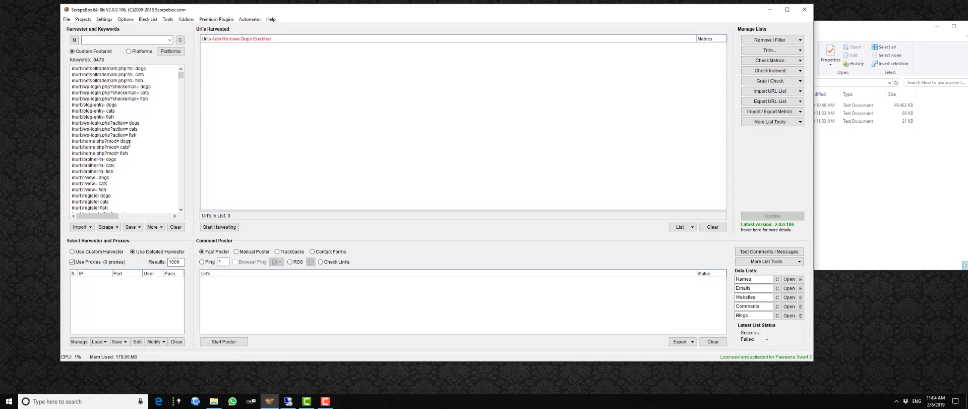
Step: Set up harvesting with only Bing and Ask.com enabled, excluding Google and Yahoo, and start the detailed harvester
left_click(218, 227)
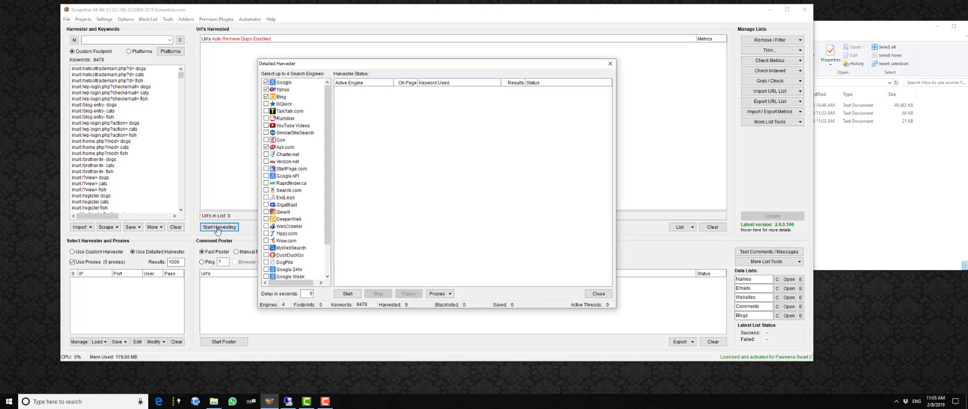
left_click(266, 90)
left_click(266, 82)
mouse_move(328, 202)
left_mouse_down()
mouse_move(329, 231)
mouse_move(329, 203)
left_mouse_up()
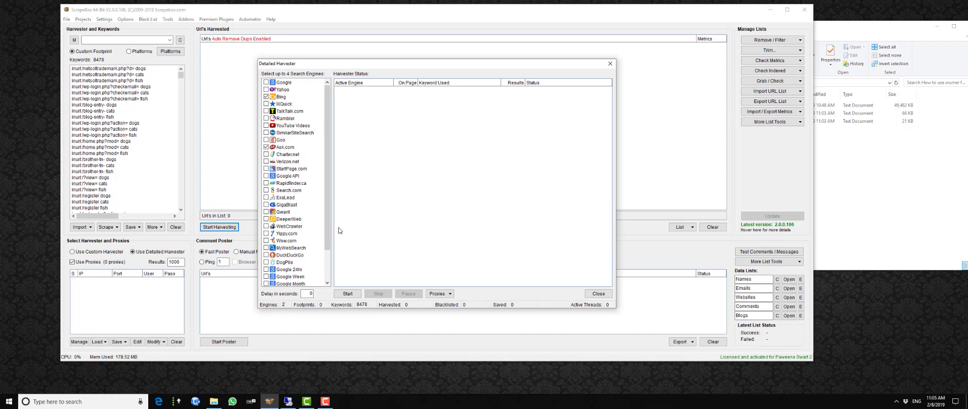
left_click(348, 294)
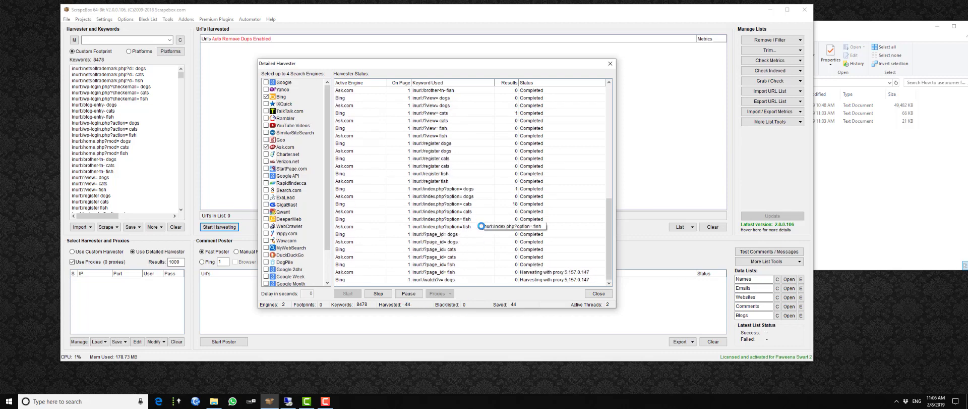
left_click(920, 176)
left_click_drag(884, 31, 753, 36)
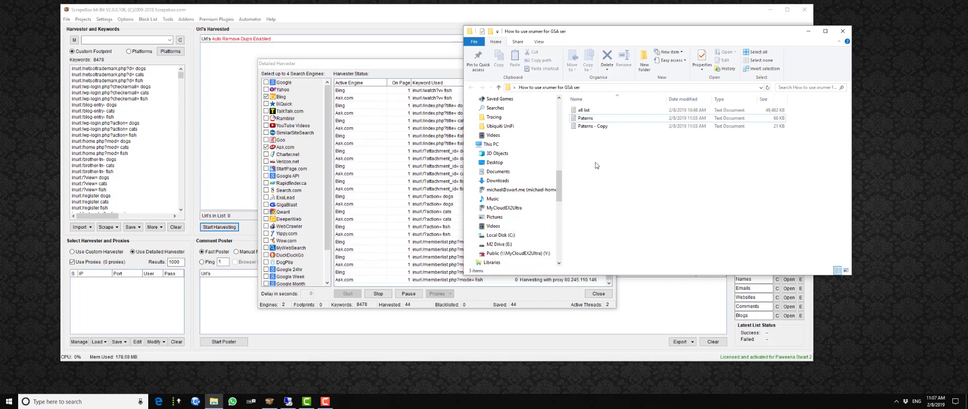
left_click(269, 402)
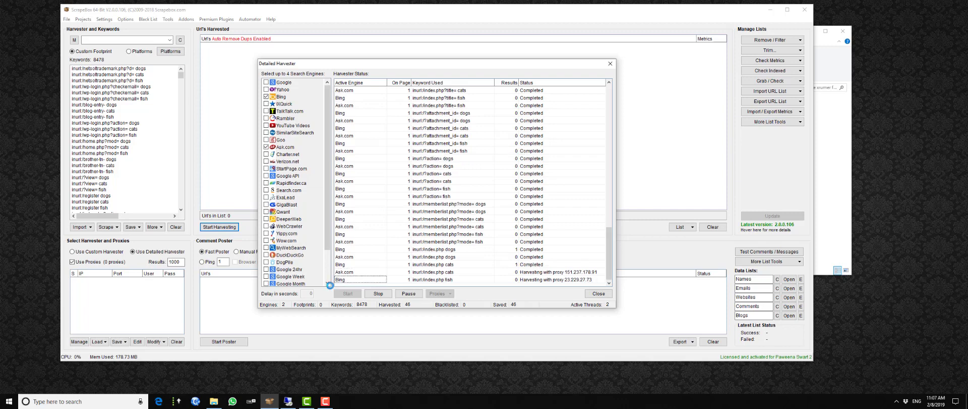
Step: Switch to GSA Search Engine Ranker and open Footprint Studio from the site list tools in its options
left_click(180, 401)
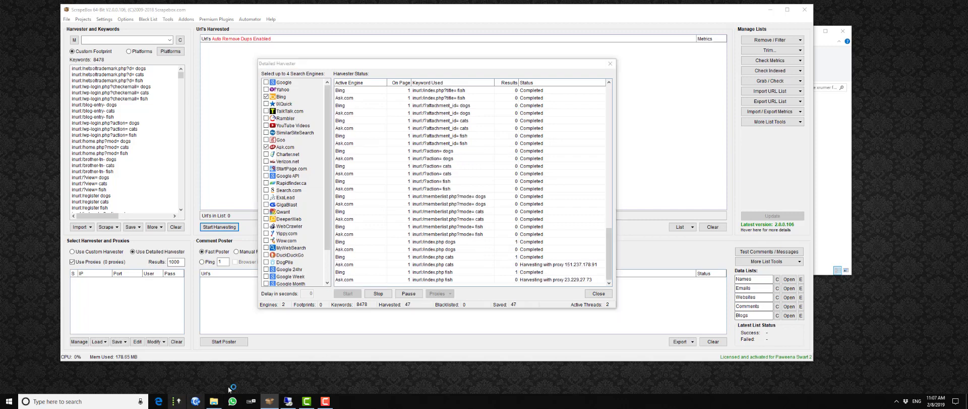
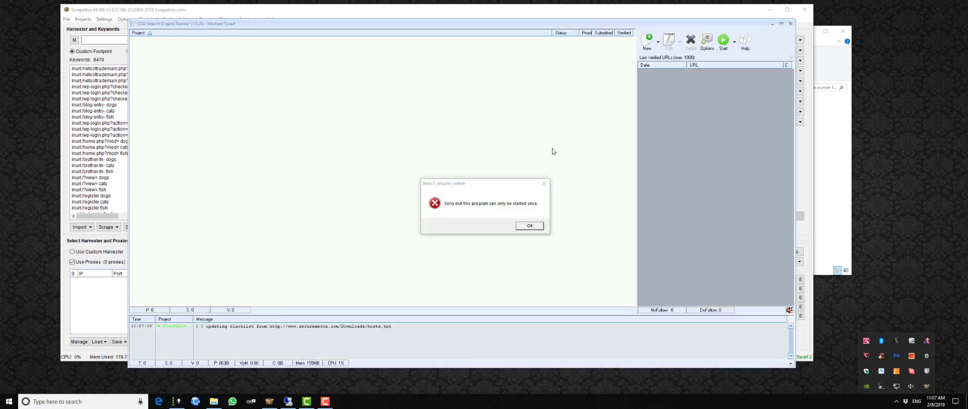
left_click(535, 225)
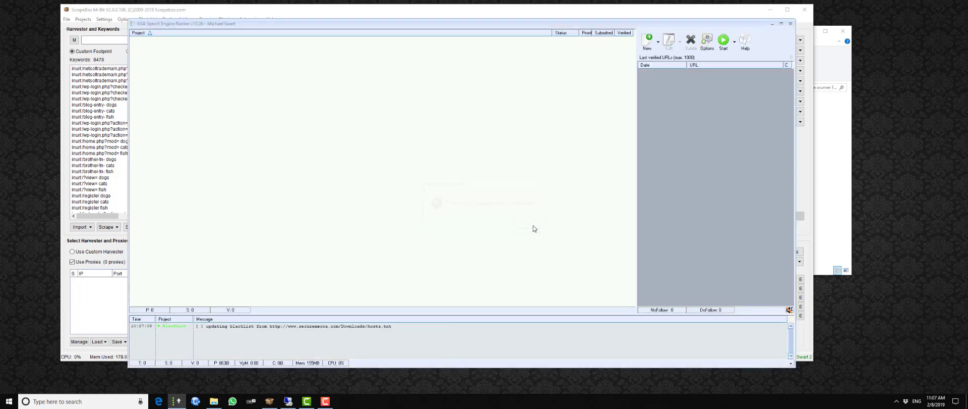
left_click(707, 43)
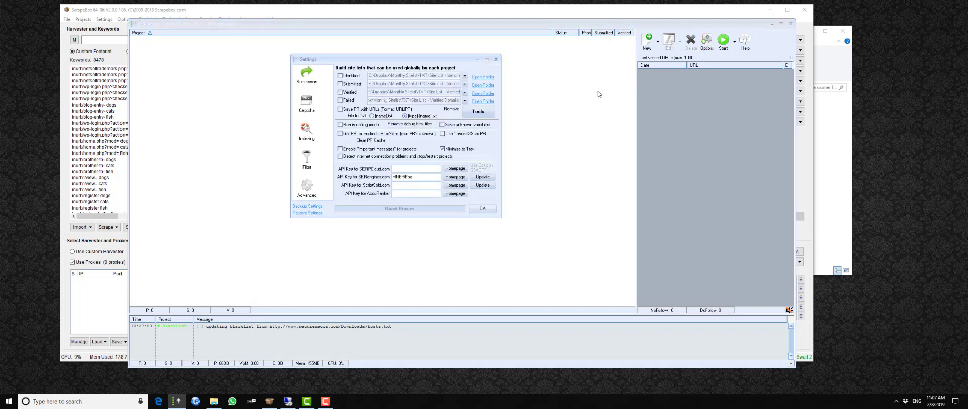
left_click(486, 112)
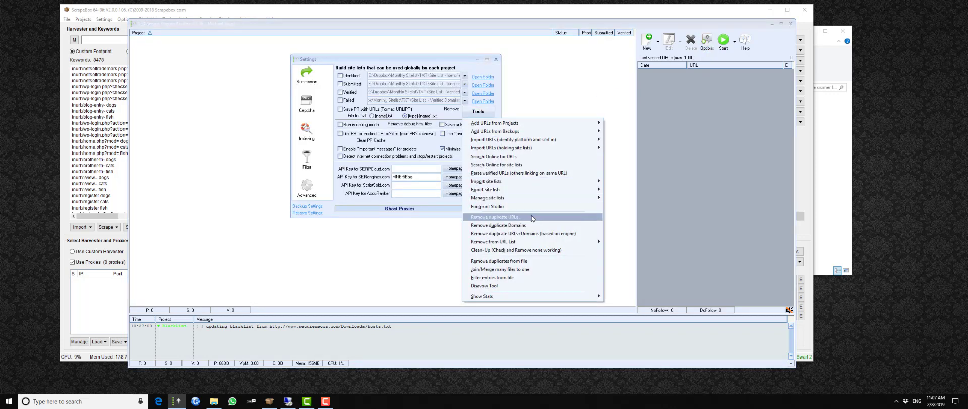
left_click(504, 207)
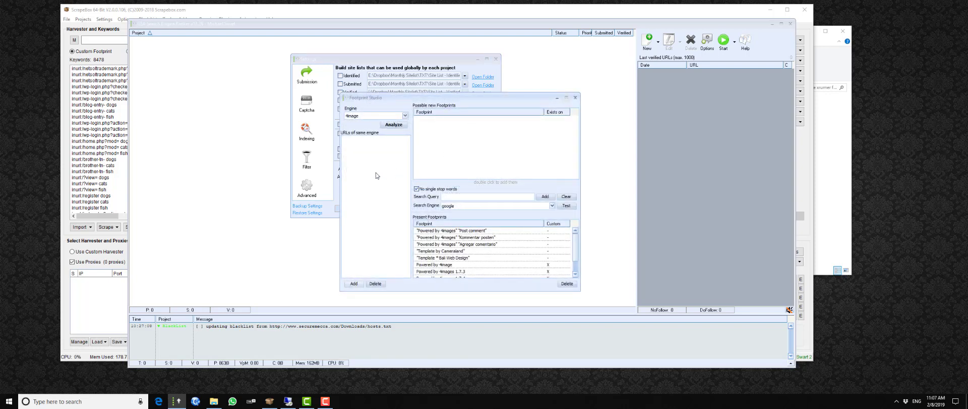
Step: Open the folder behind the Failed site list to view its files, and return to the ranker's settings
left_click(115, 178)
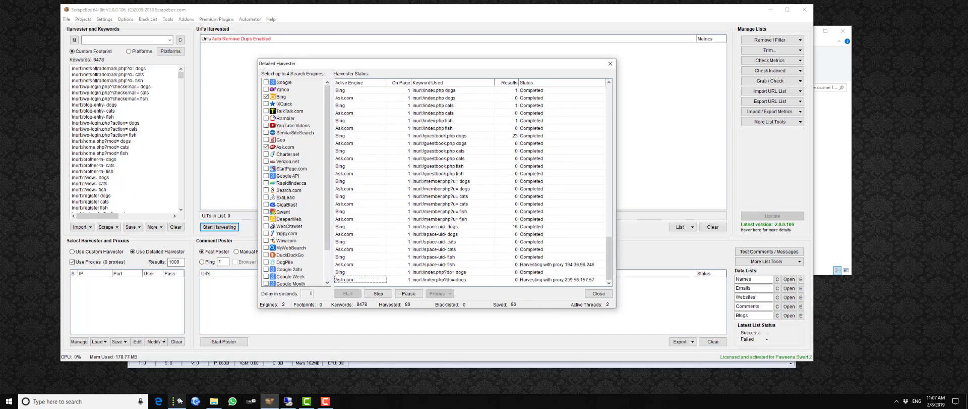
mouse_move(180, 402)
left_click(190, 367)
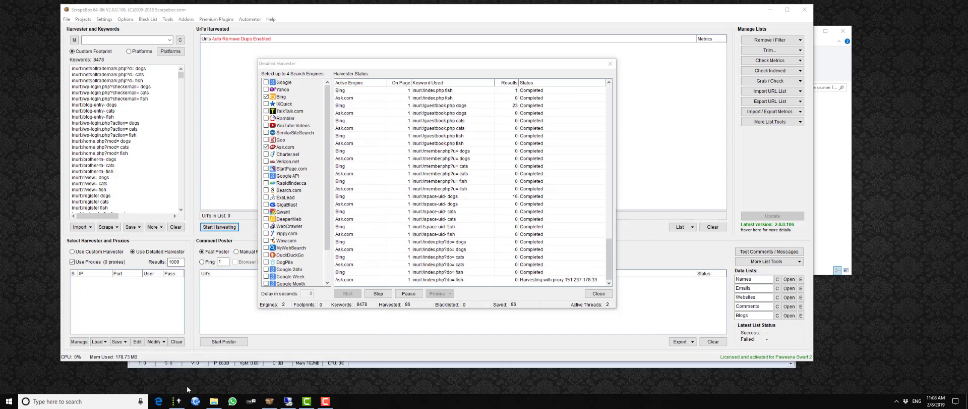
left_click(177, 401)
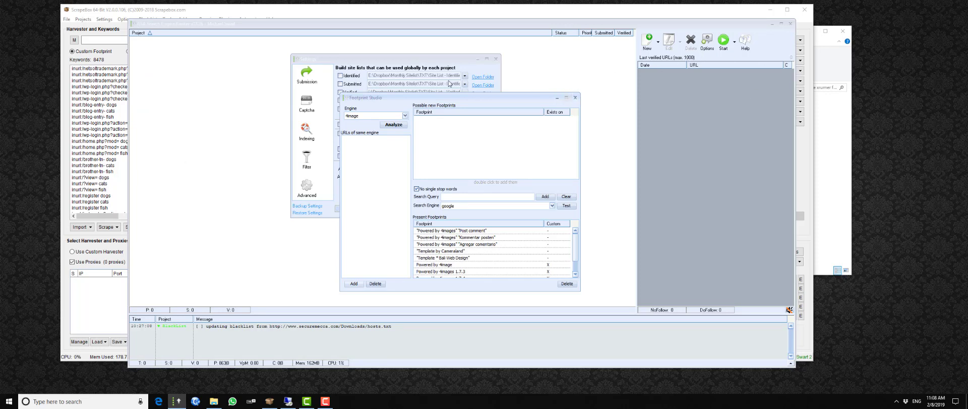
left_click(444, 58)
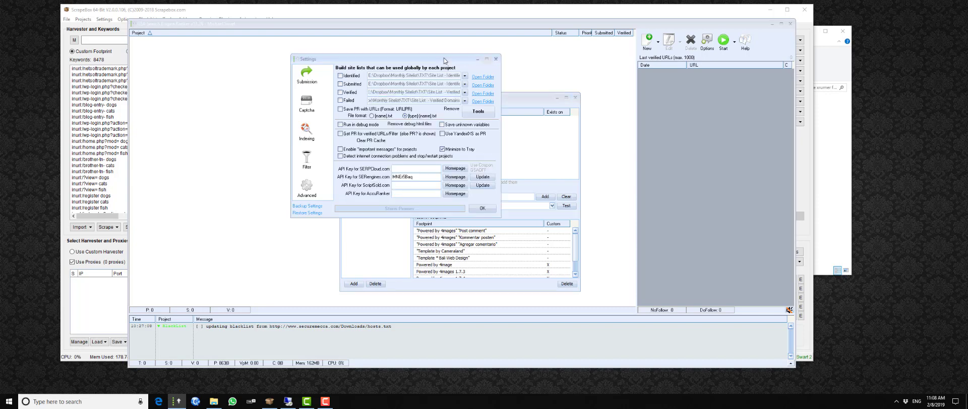
left_click(480, 102)
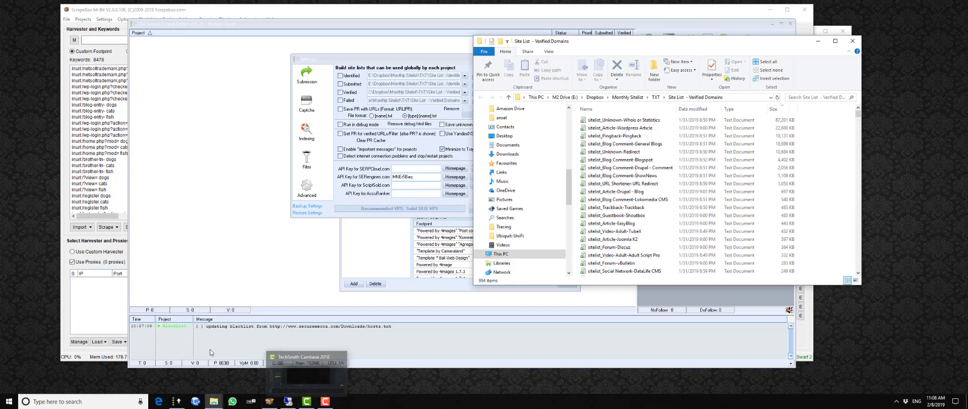
left_click(400, 63)
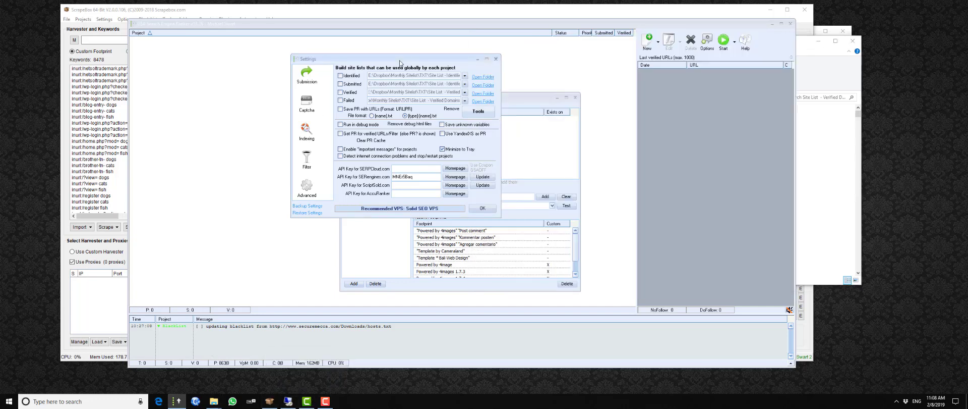
Step: Choose Wordpress Article as the engine in Footprint Studio
left_click(521, 99)
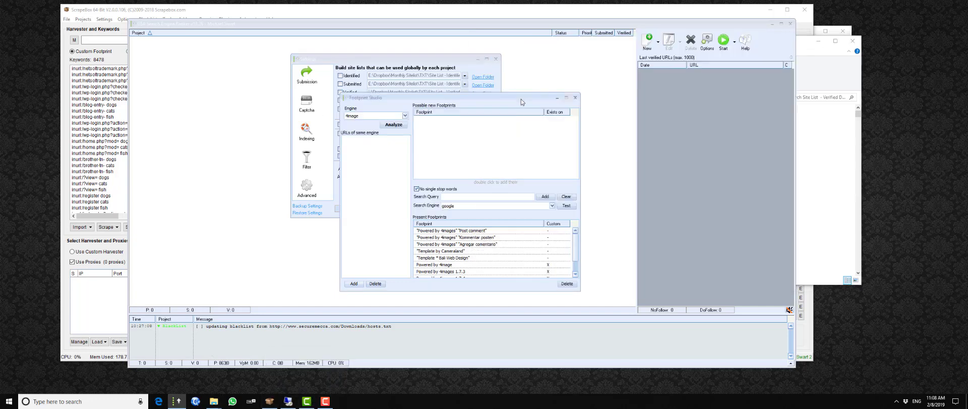
left_click(405, 116)
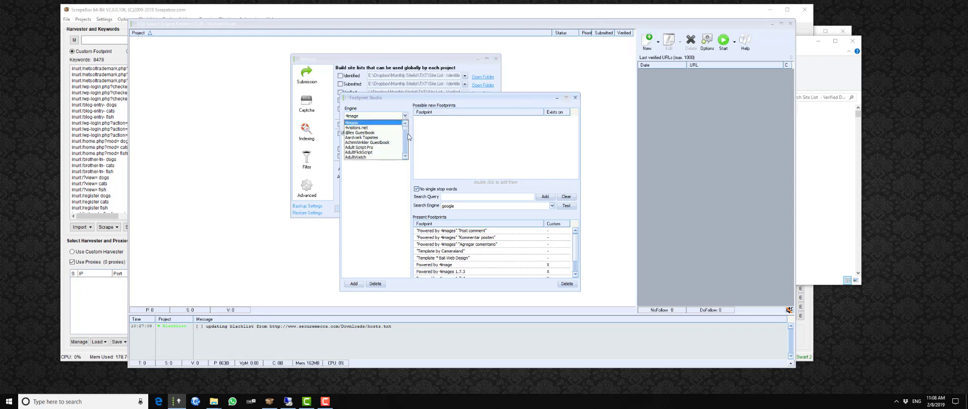
left_click_drag(406, 129, 402, 152)
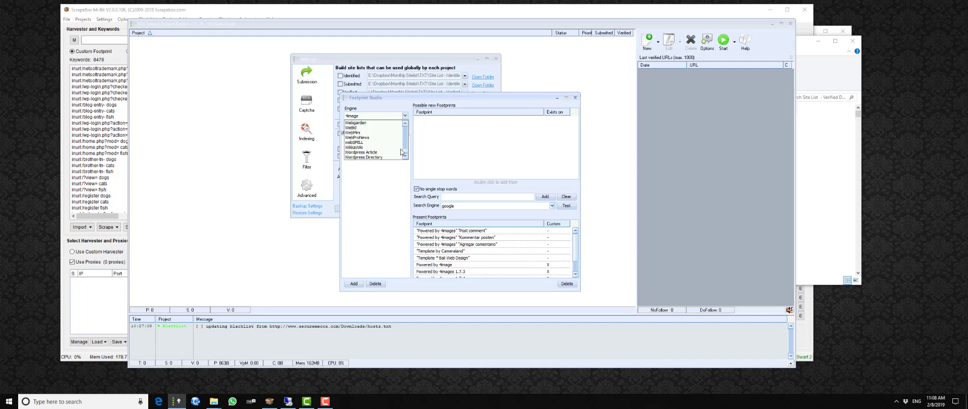
left_click(367, 152)
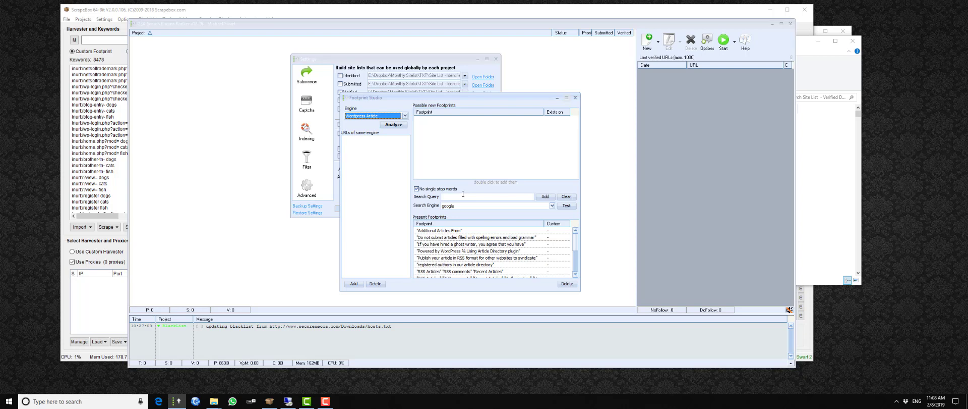
left_click(463, 194)
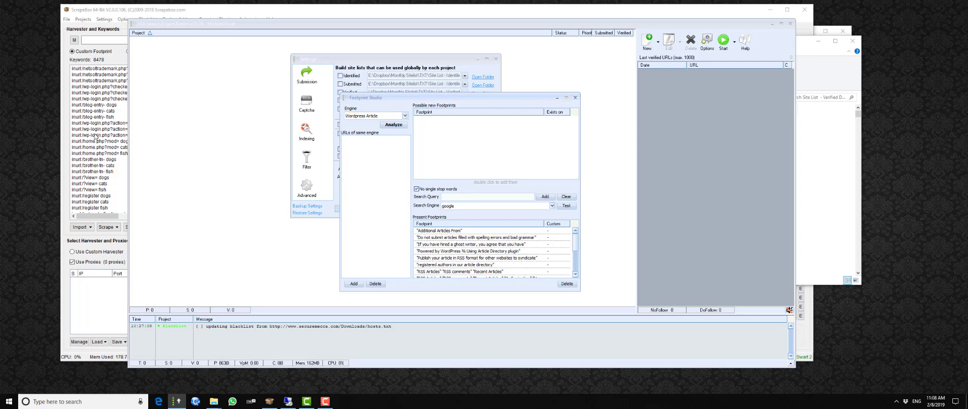
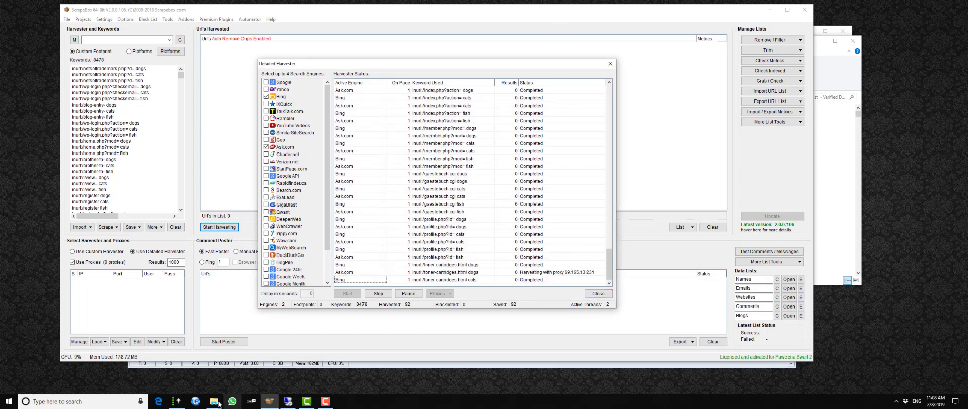
left_click(178, 400)
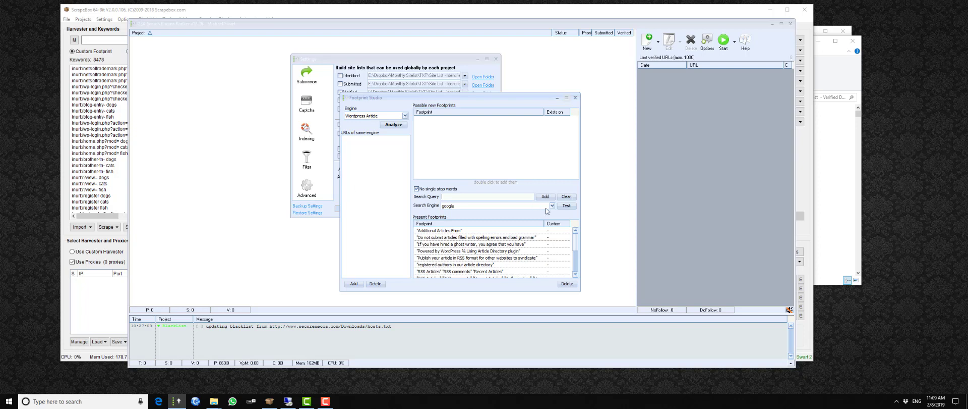
Step: Open the Paterns file from the folder How to use xrumer for GSA ser and copy the pattern inurl:/register
left_click(827, 162)
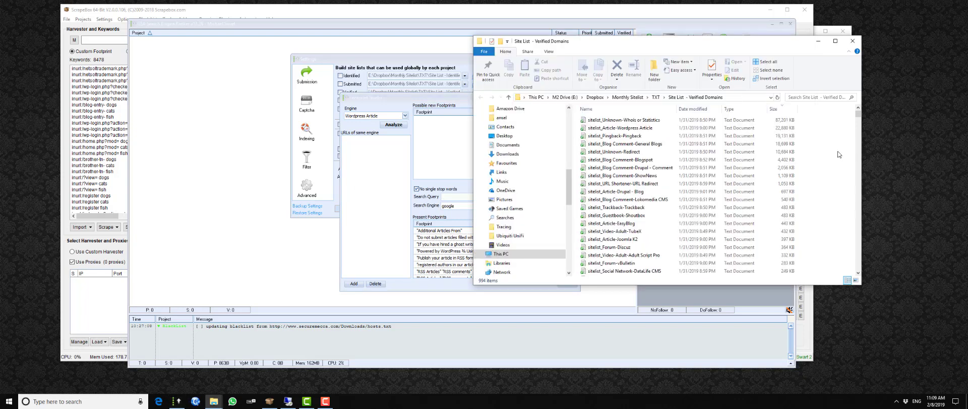
left_click(824, 31)
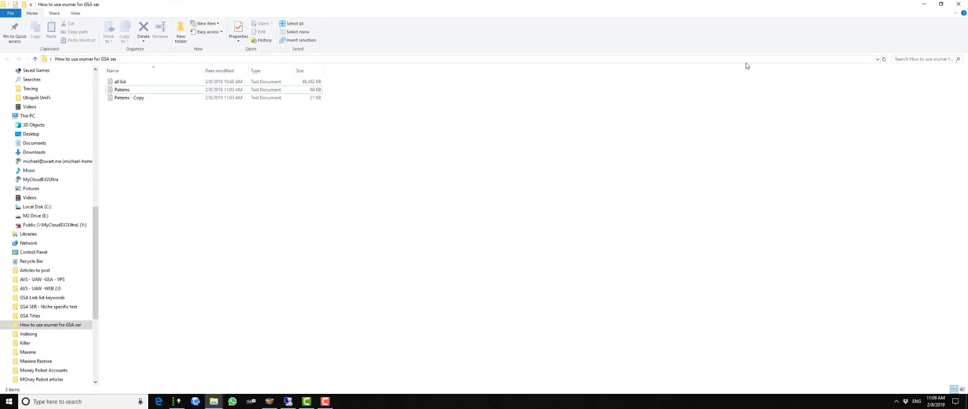
double_click(121, 90)
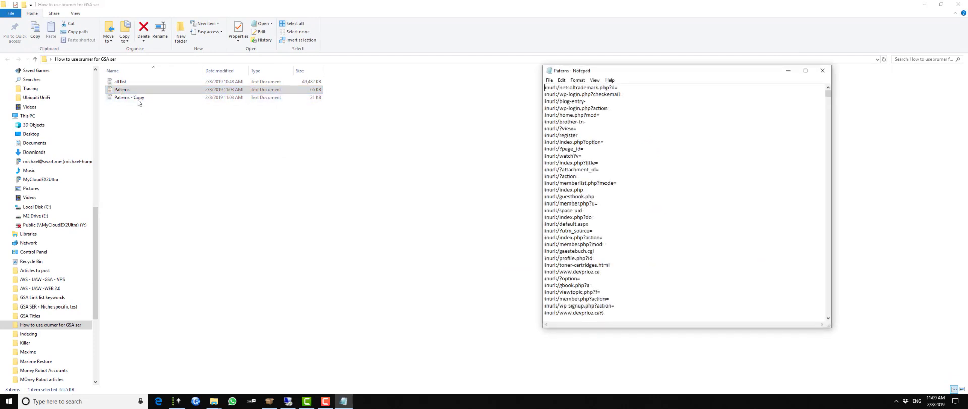
mouse_move(582, 155)
left_mouse_down()
mouse_move(546, 155)
mouse_move(566, 155)
left_mouse_up()
left_click_drag(590, 123, 530, 137)
right_click(566, 136)
left_click(589, 160)
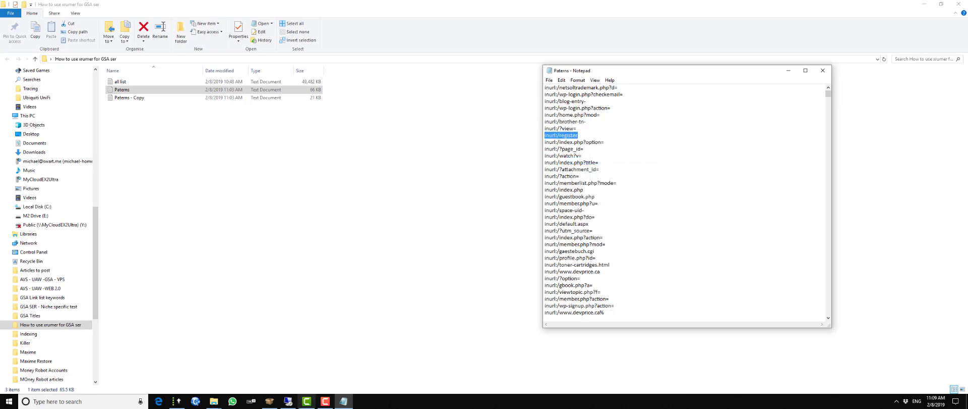
Step: Switch back to GSA Search Engine Ranker and paste inurl:/register as the search query in Footprint Studio
left_click(274, 404)
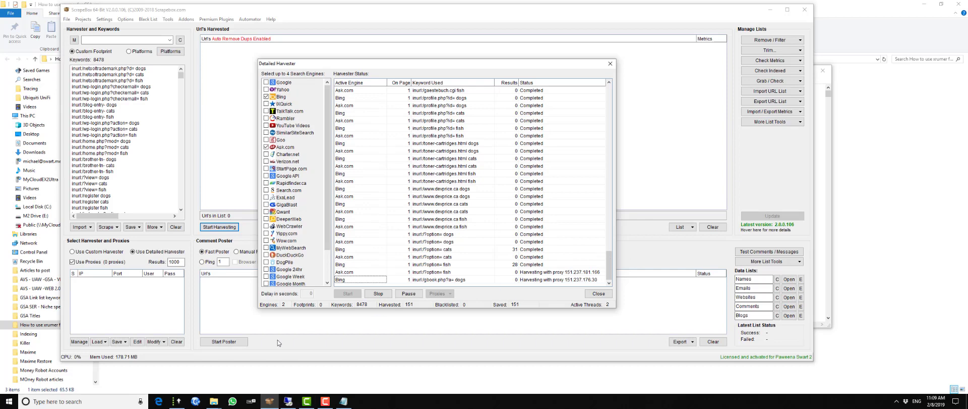
left_click(177, 401)
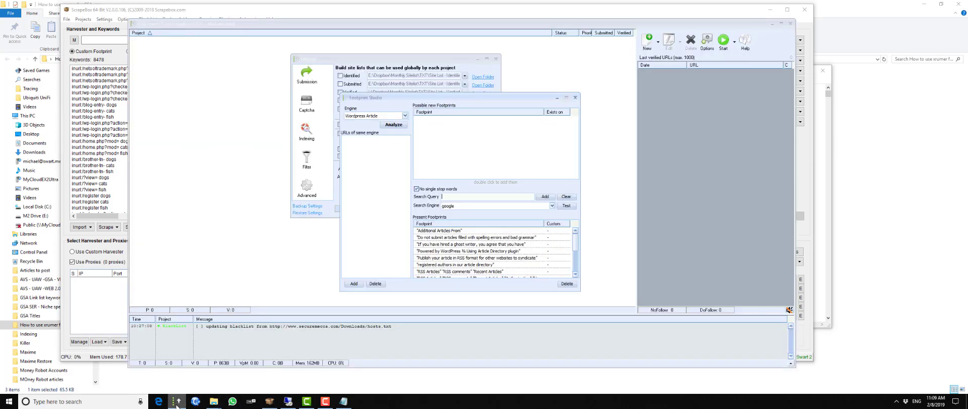
right_click(454, 196)
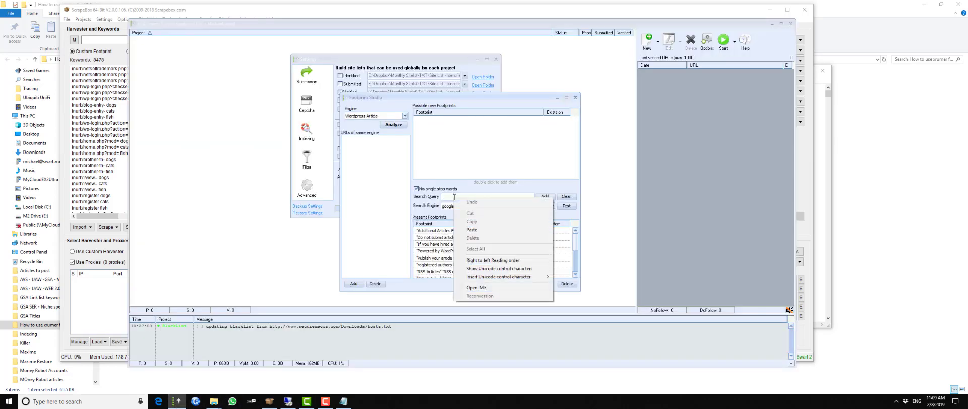
left_click(472, 230)
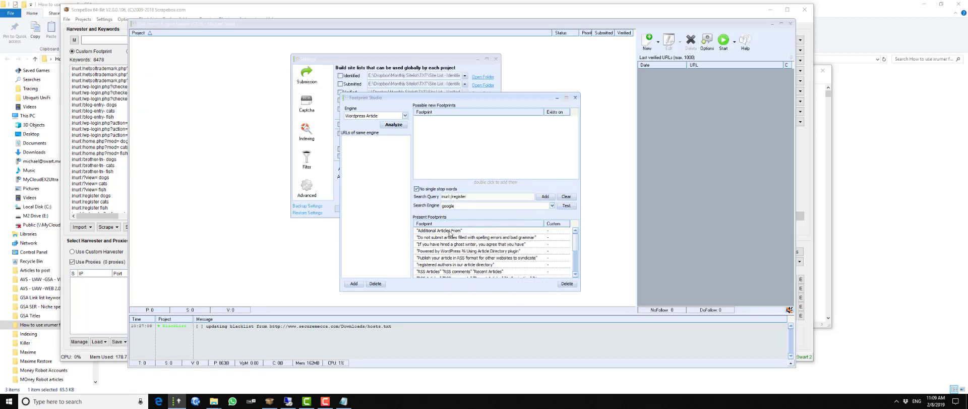
Step: Examine the present footprints of the Wordpress Article engine and the list of other available engines
left_click_drag(578, 242, 575, 272)
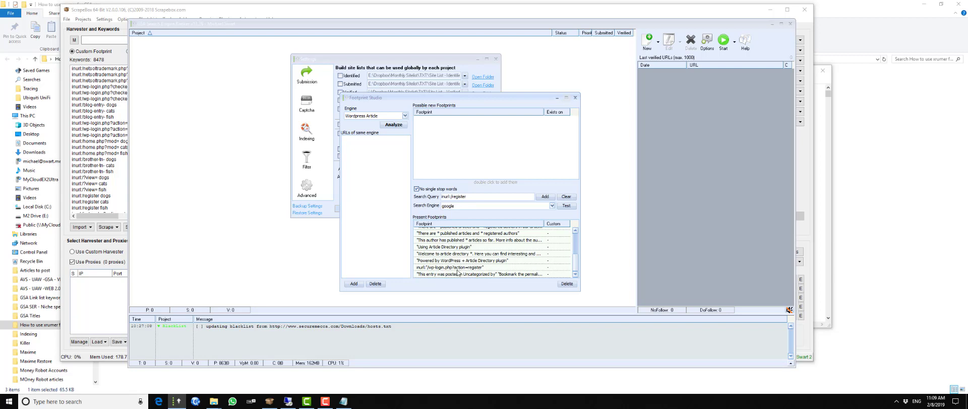
left_click(407, 116)
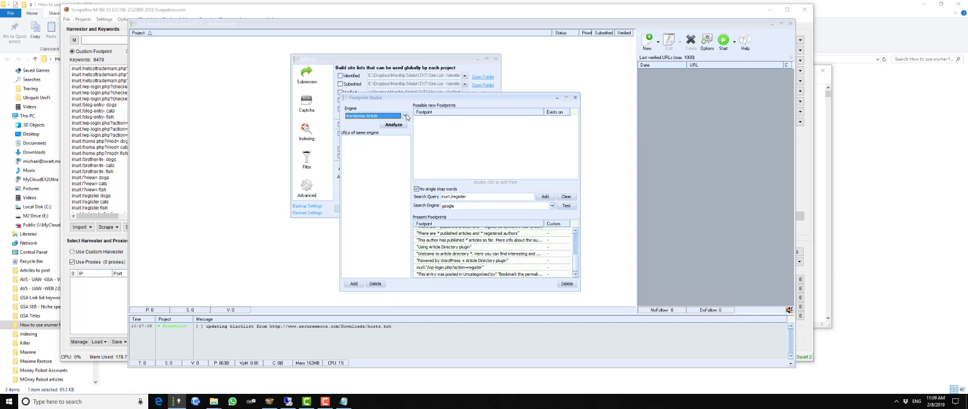
left_click(406, 116)
left_click_drag(406, 153, 406, 124)
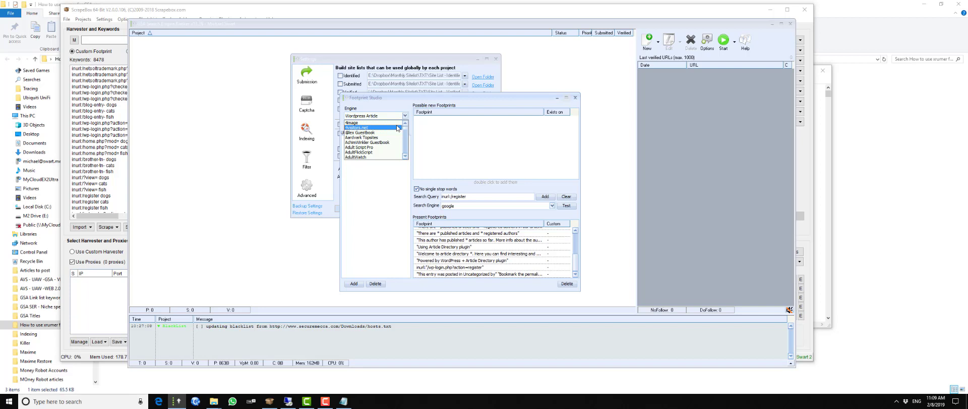
scroll(399, 130, "down", 5)
left_click_drag(407, 134, 403, 160)
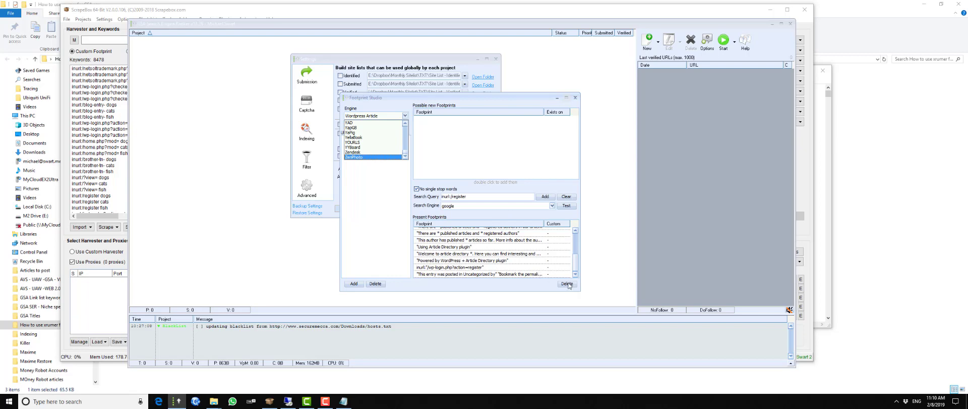
Step: Close Footprint Studio and the ranker's settings, as well as the How to use xrumer for GSA ser folder window
left_click(575, 98)
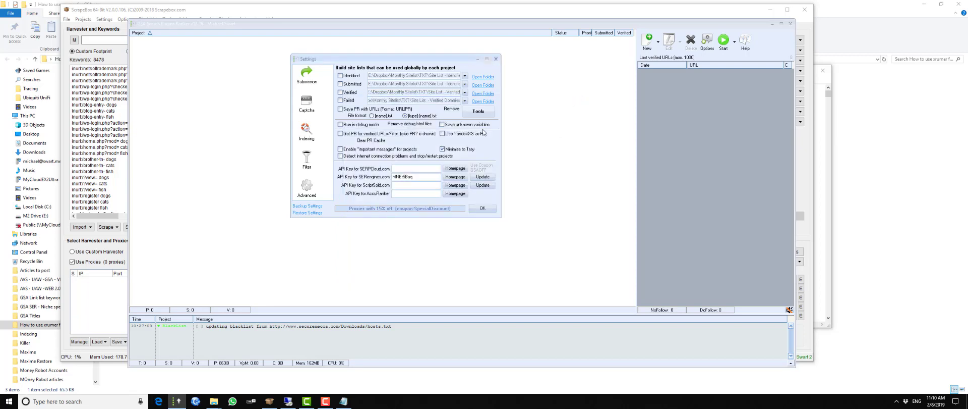
left_click(496, 58)
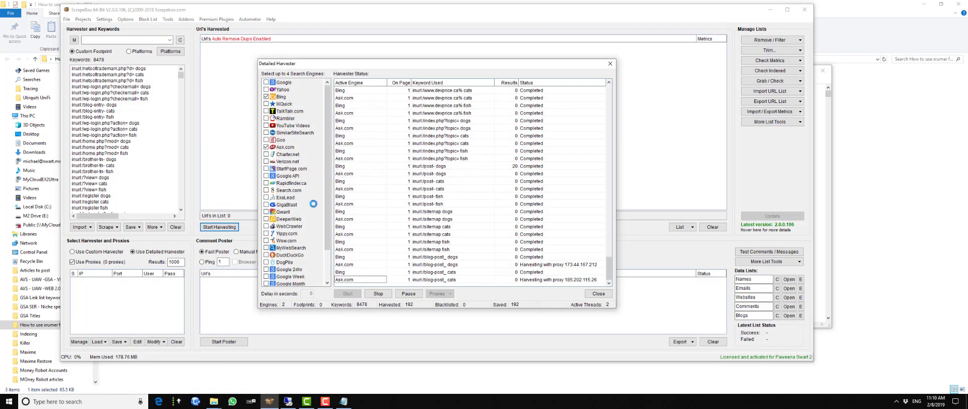
left_click(873, 8)
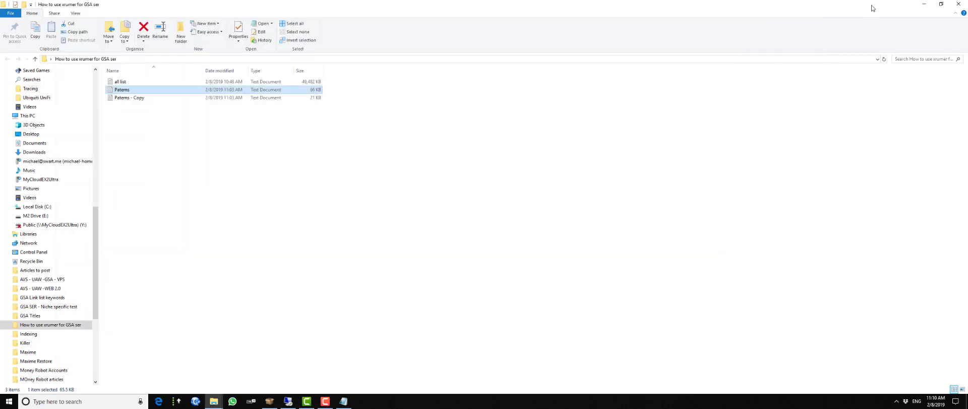
left_click(962, 4)
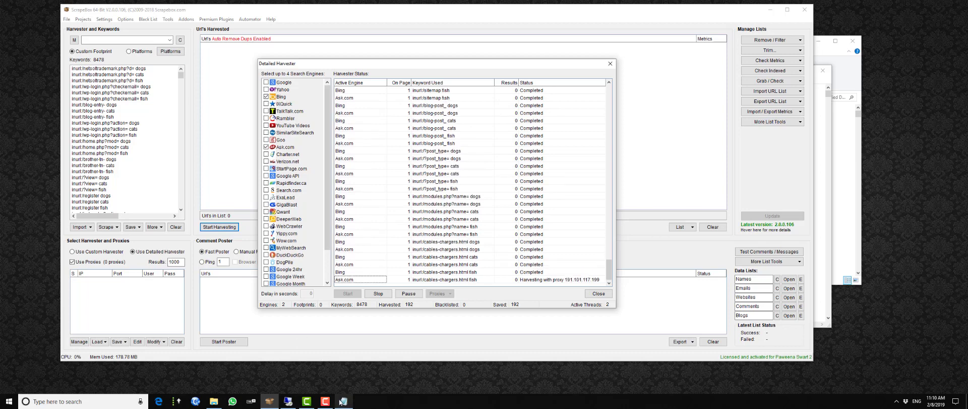
mouse_move(325, 403)
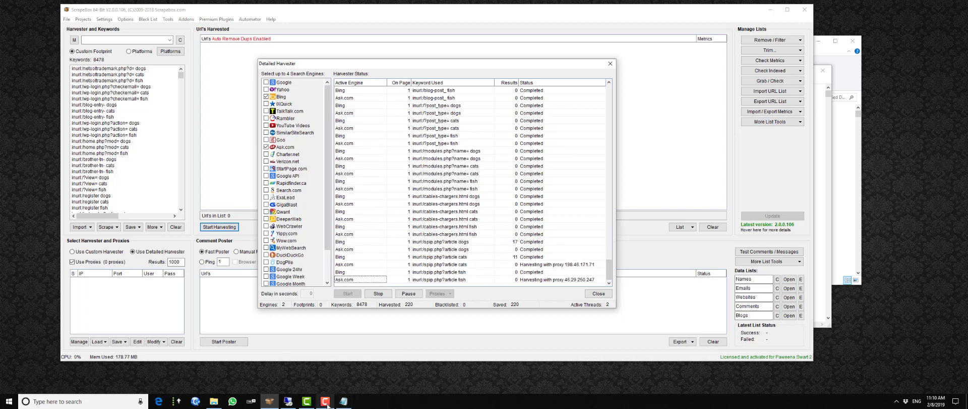
mouse_move(327, 359)
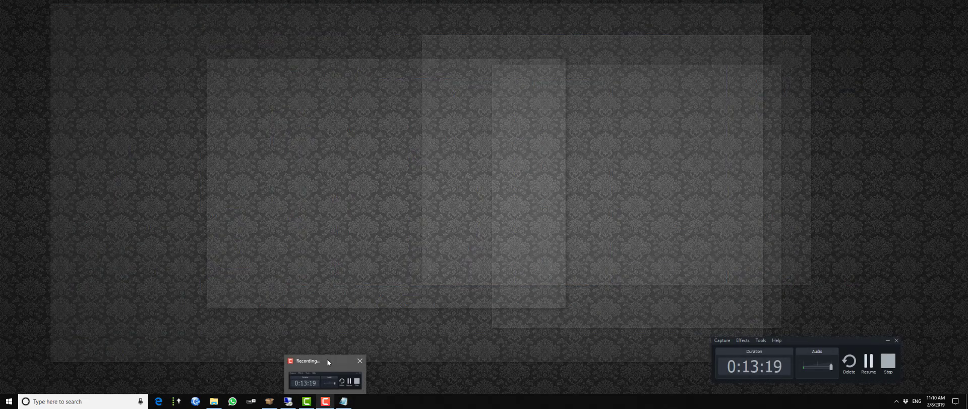